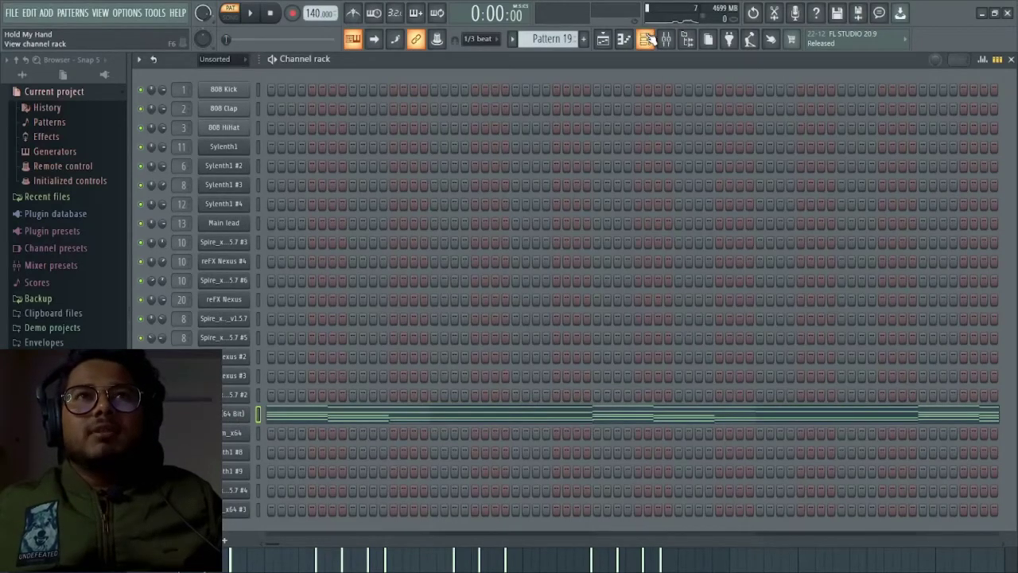
# Step: Show the playlist, play the break down and unmute Track 30 so its Pattern 19 chords sound with the soloed Break Bass
pyautogui.click(647, 40)
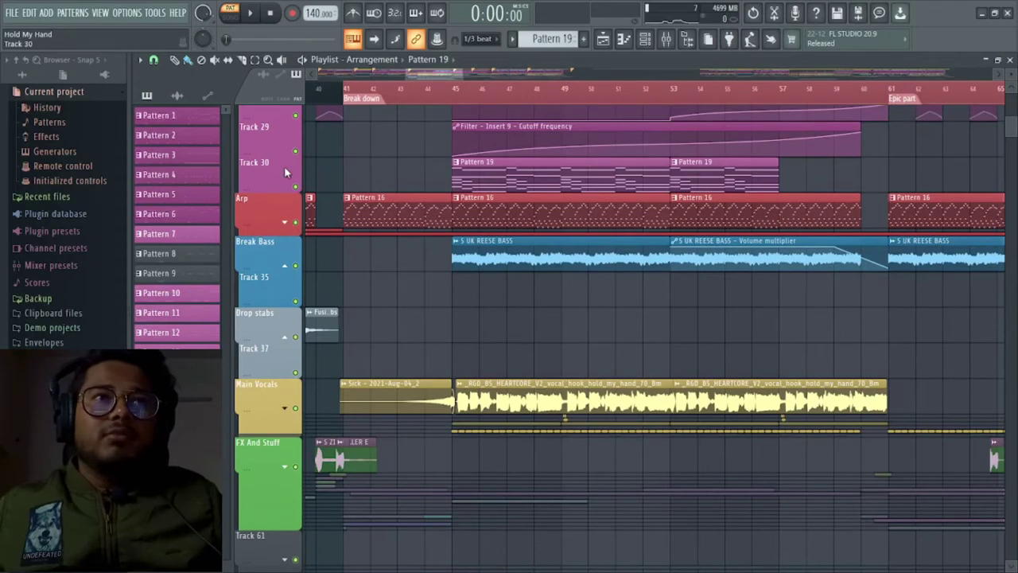
pyautogui.press('space')
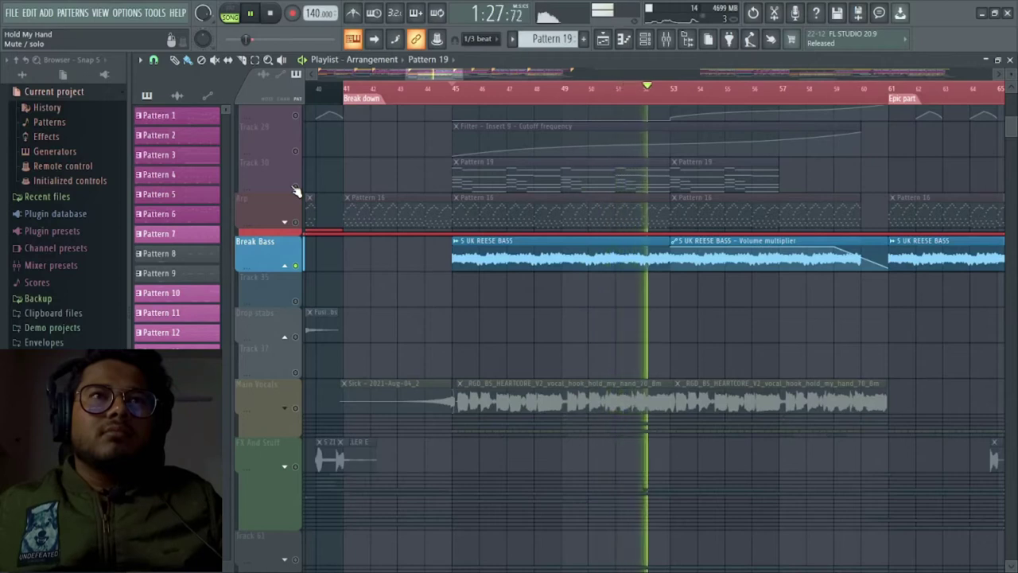
pyautogui.click(295, 191)
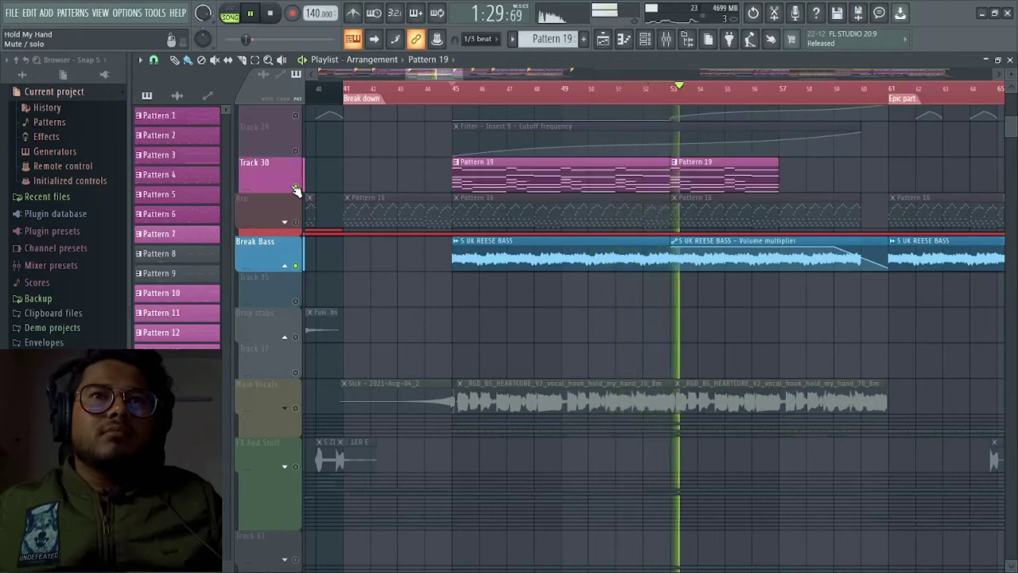
pyautogui.press('space')
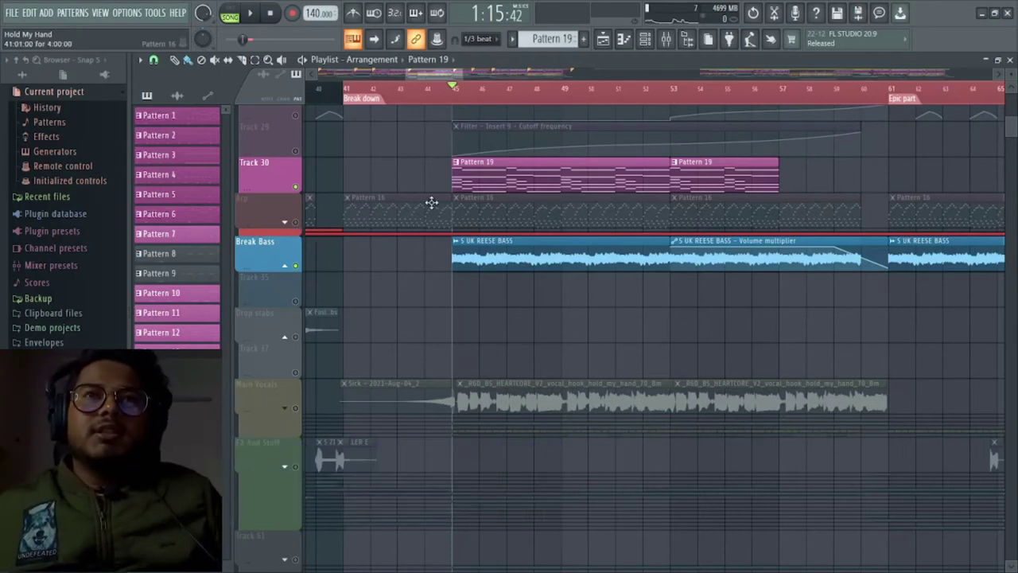
# Step: Solo the Arp track and listen to its Pattern 16 clips in the break down
pyautogui.scroll(-2, 430, 202)
pyautogui.scroll(-1, 297, 198)
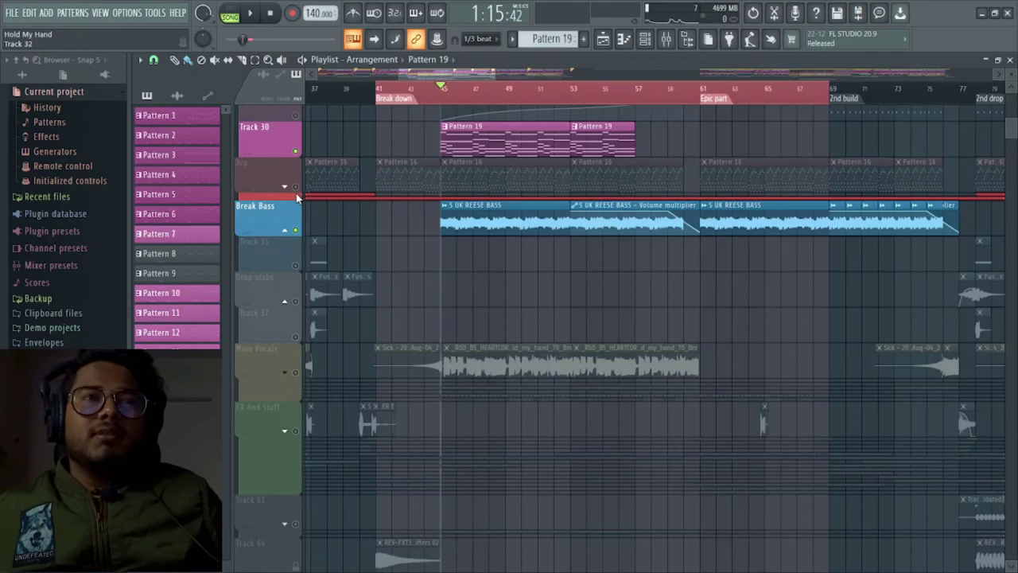
pyautogui.click(296, 186)
pyautogui.scroll(1, 378, 270)
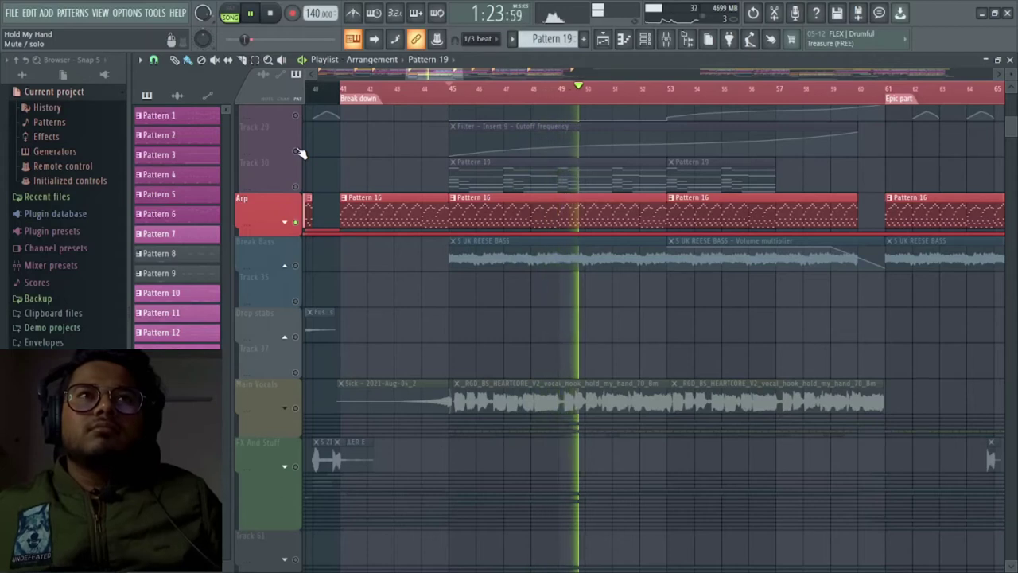
pyautogui.scroll(2, 298, 153)
pyautogui.scroll(1, 296, 153)
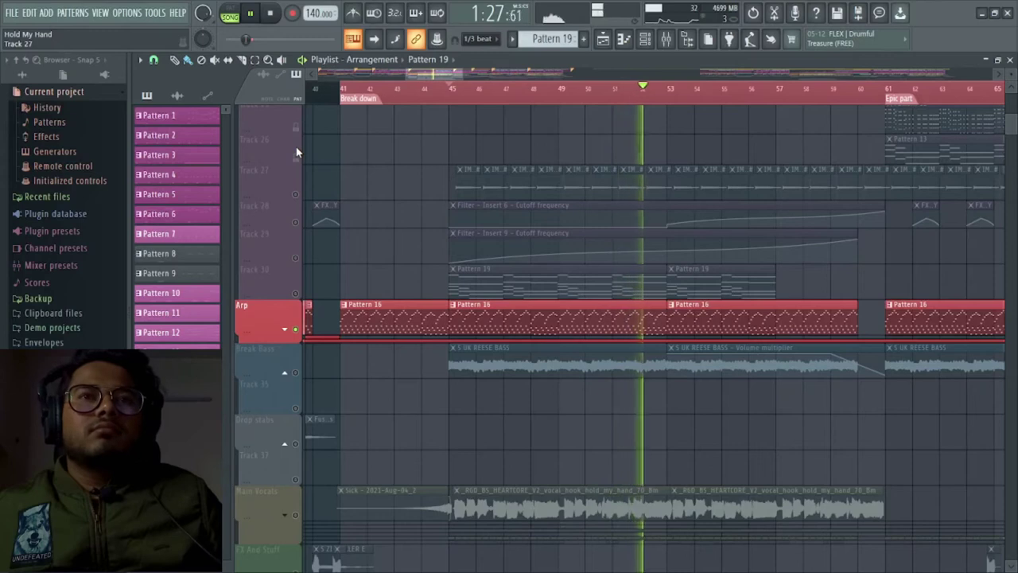
# Step: Stop playback and expand the Arp group to examine its filter cutoff automation, collapsing it again when done
pyautogui.click(284, 329)
pyautogui.press('space')
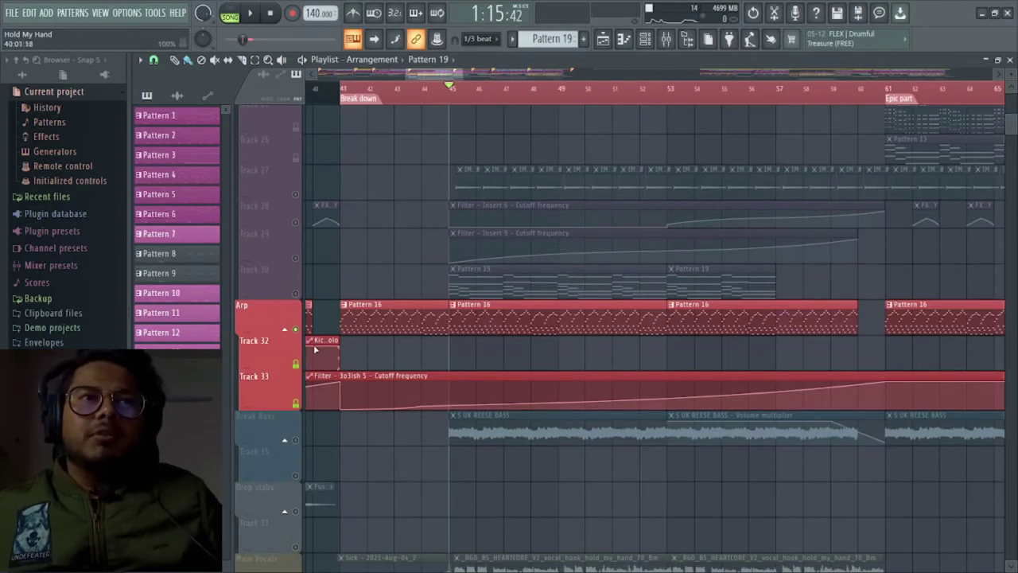
pyautogui.click(291, 330)
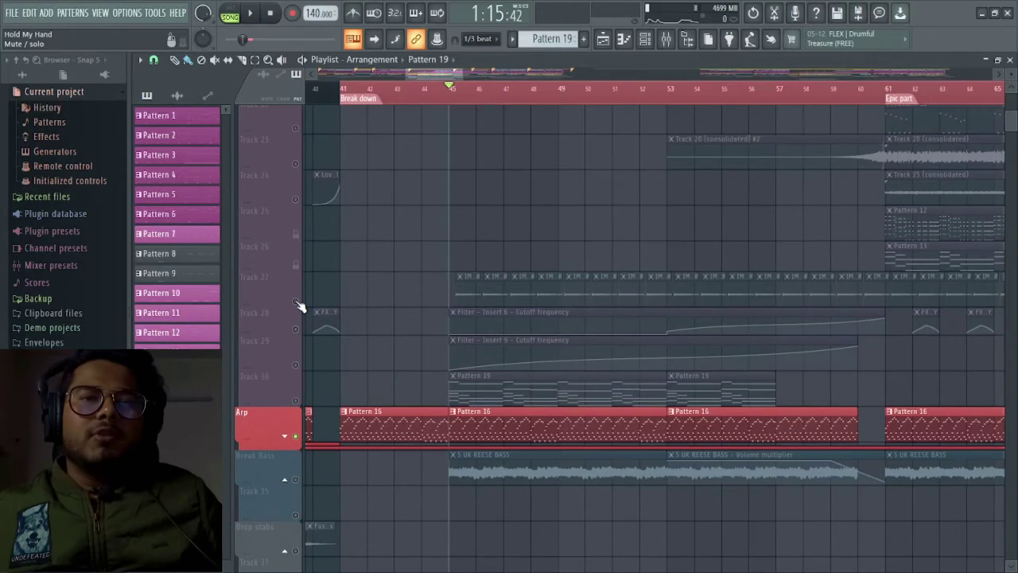
# Step: Unmute Track 27 and play it from bar 45, muting the Arp track so Track 27 is heard alone
pyautogui.click(299, 305)
pyautogui.press('space')
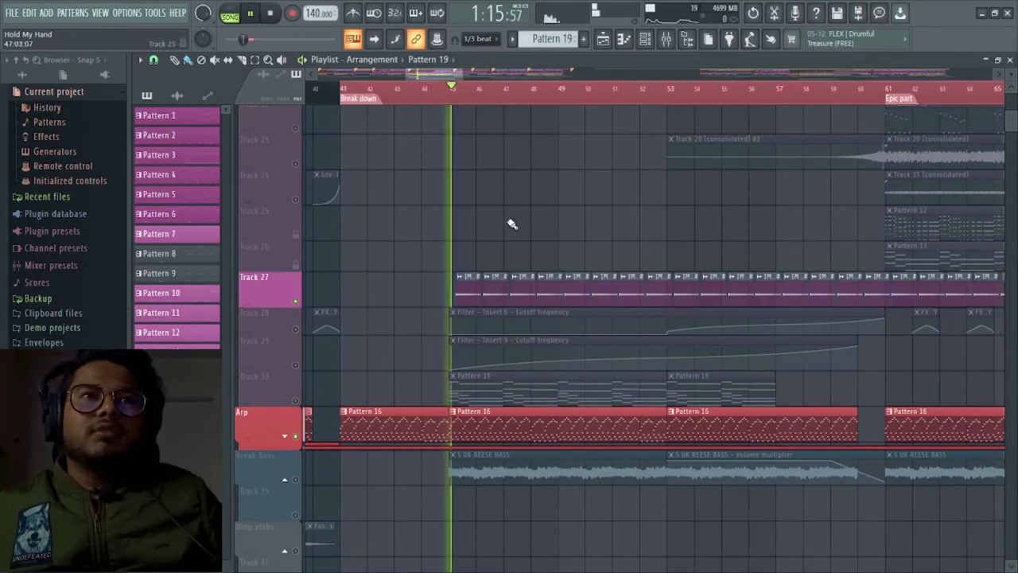
pyautogui.click(296, 438)
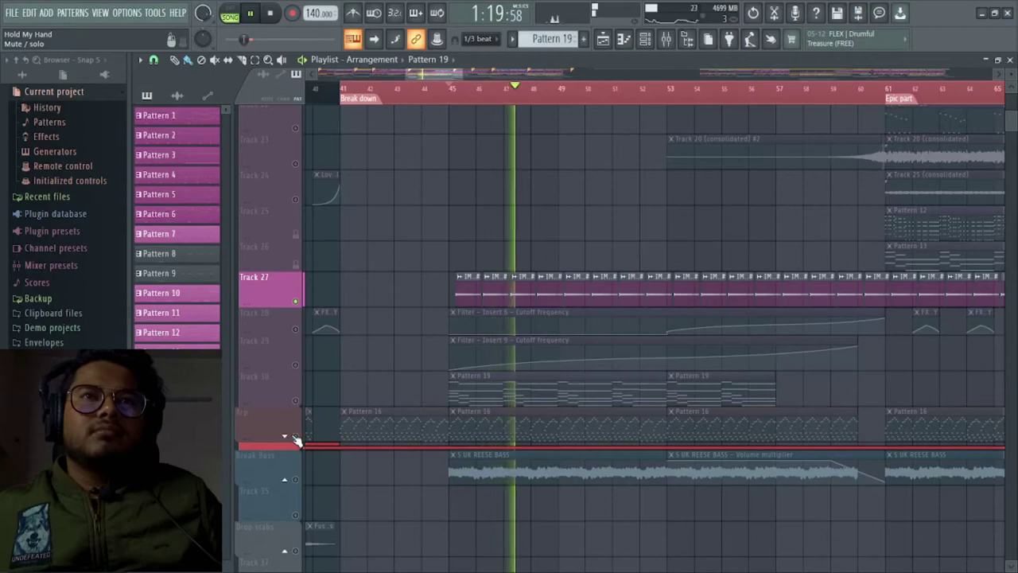
pyautogui.press('space')
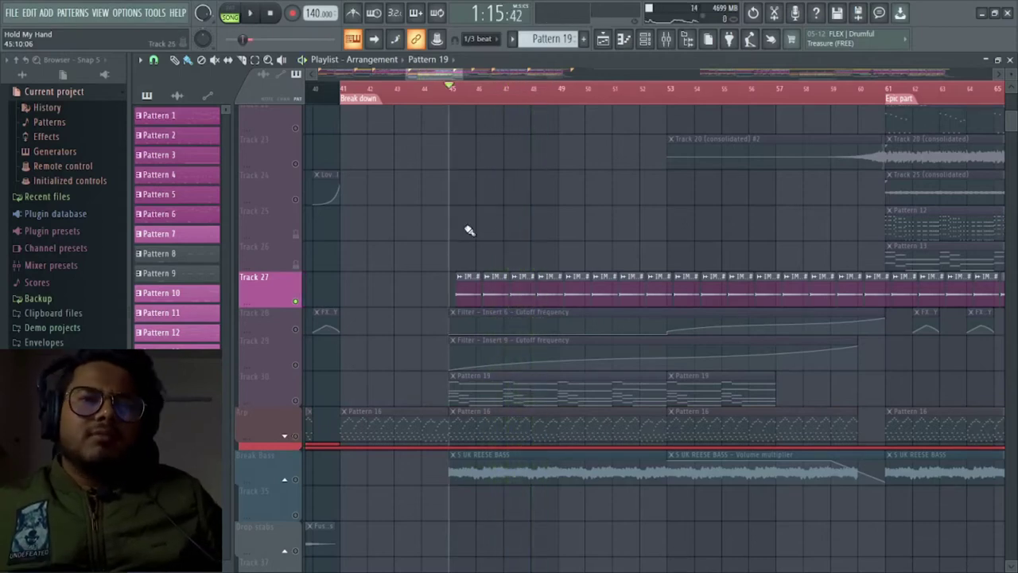
# Step: Unmute the Drums track and play its hits through the break down from bar 45
pyautogui.scroll(8, 469, 230)
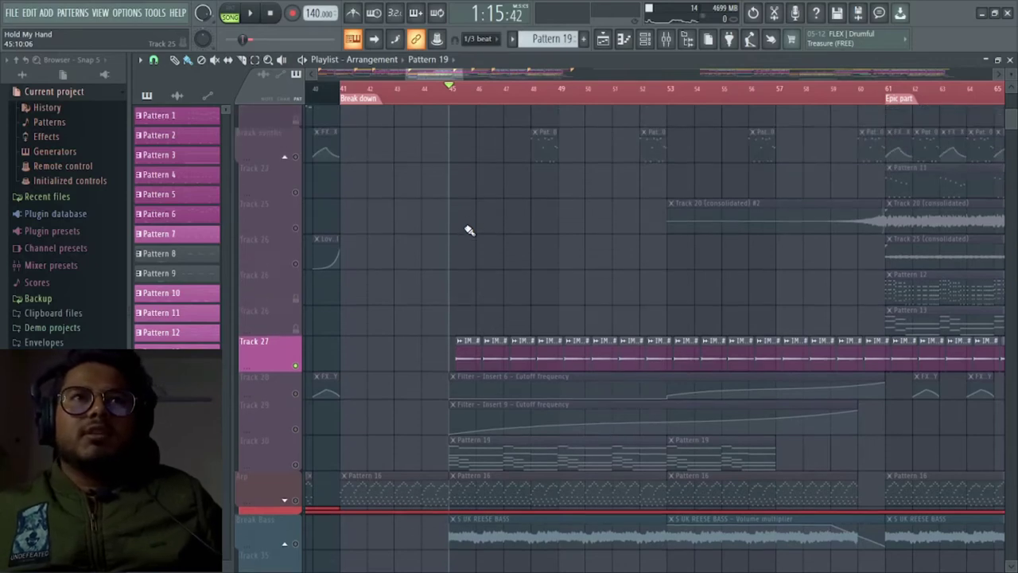
pyautogui.scroll(10, 470, 231)
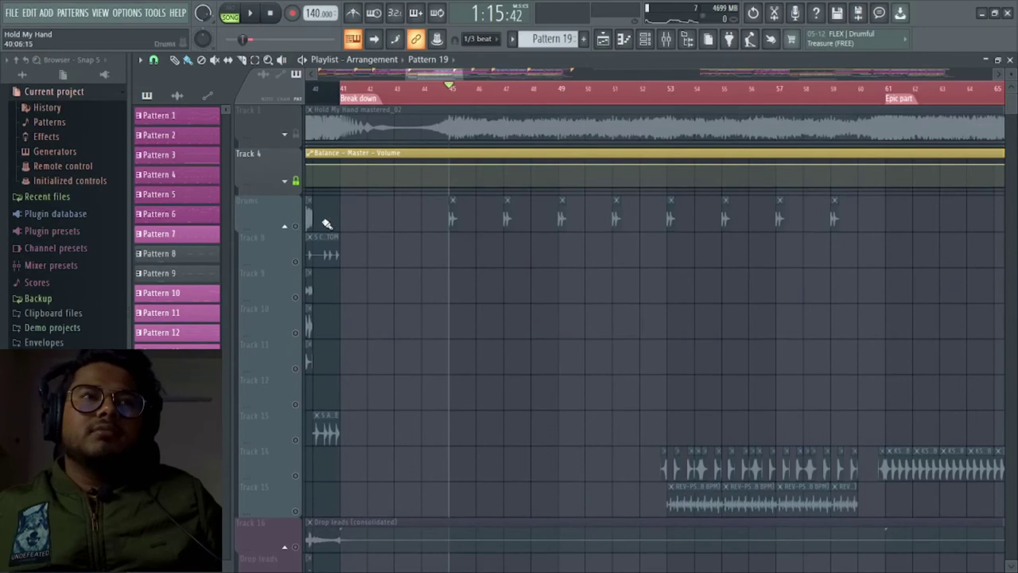
pyautogui.click(297, 228)
pyautogui.press('space')
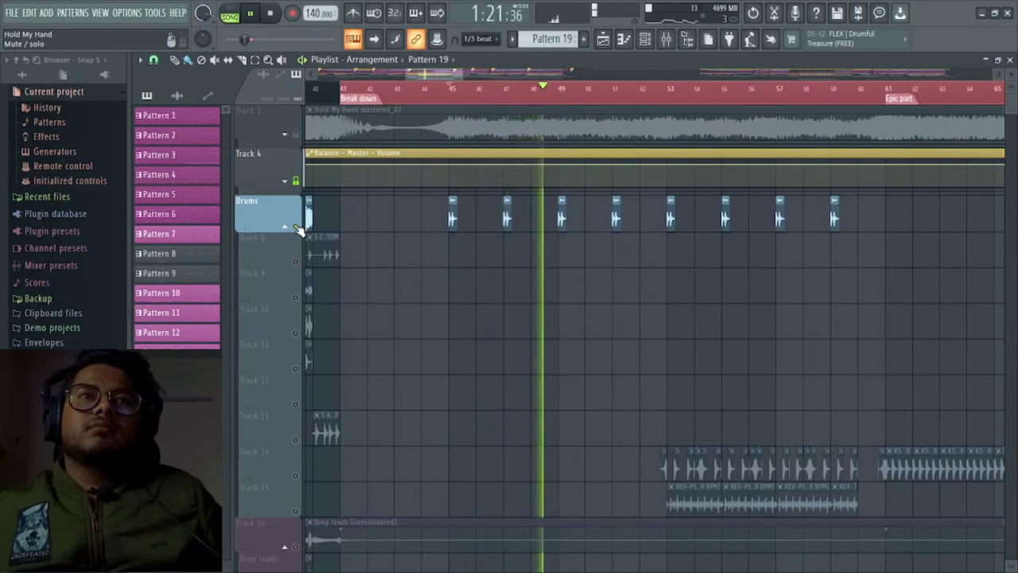
pyautogui.scroll(-2, 298, 235)
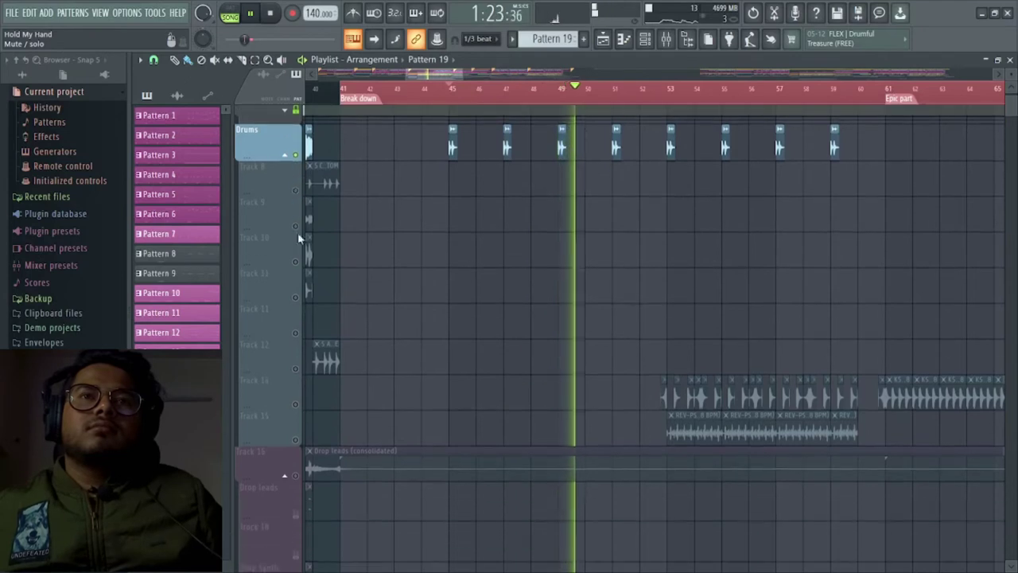
pyautogui.scroll(2, 914, 425)
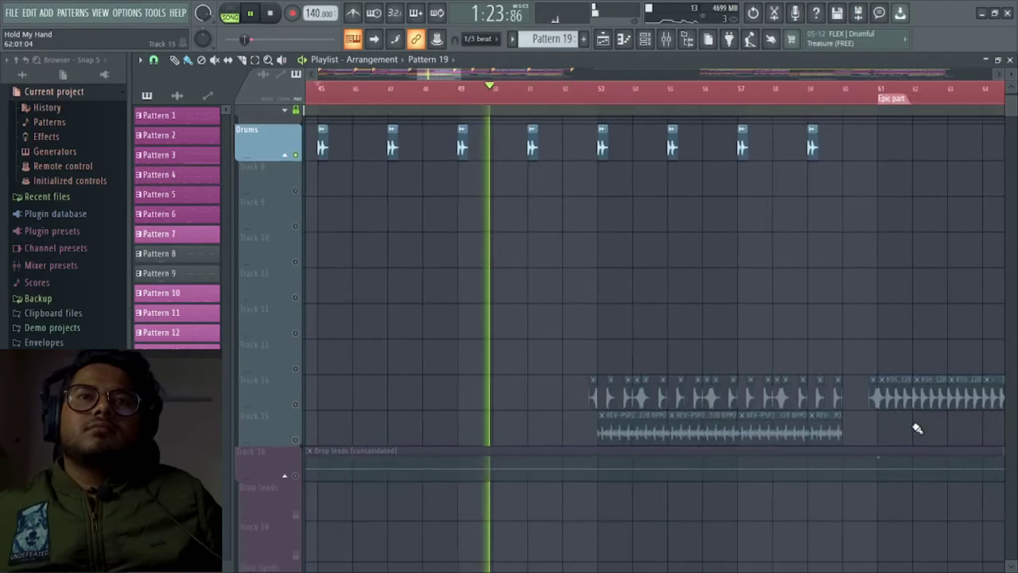
# Step: Set the playhead to bar 53, unmute drum Tracks 14 and 15, and play from there
pyautogui.press('space')
pyautogui.click(597, 104)
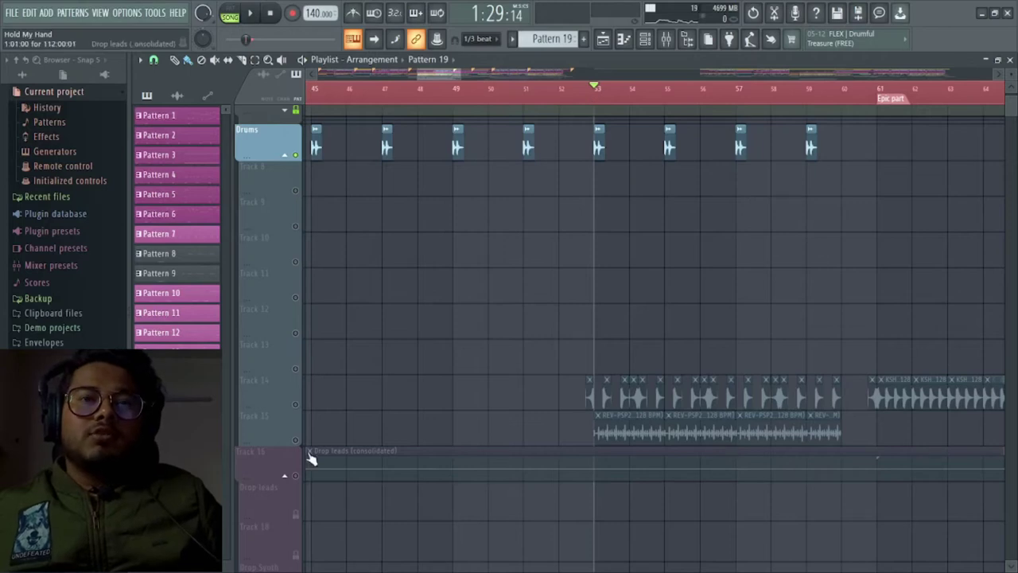
pyautogui.click(295, 405)
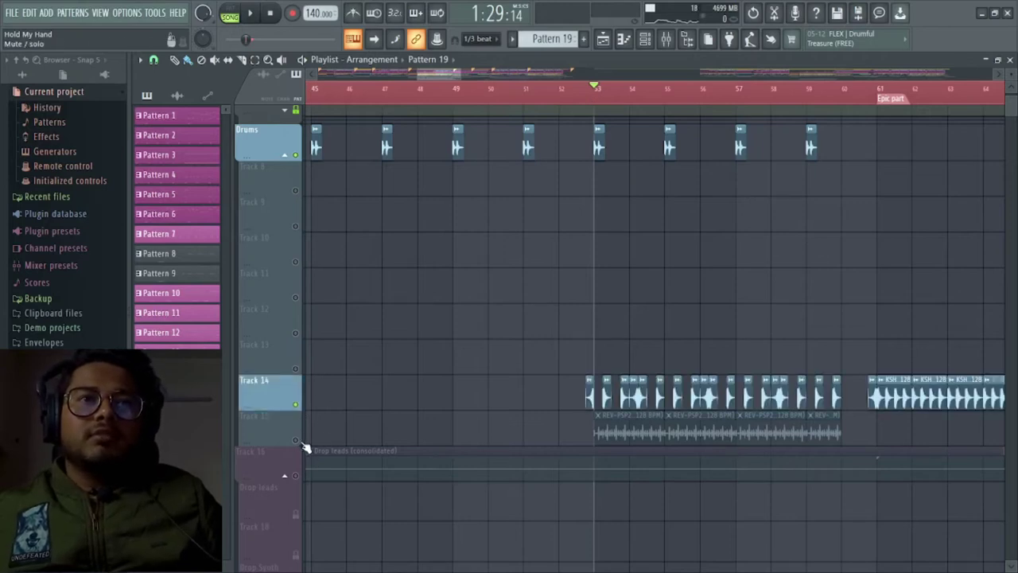
pyautogui.click(296, 440)
pyautogui.press('space')
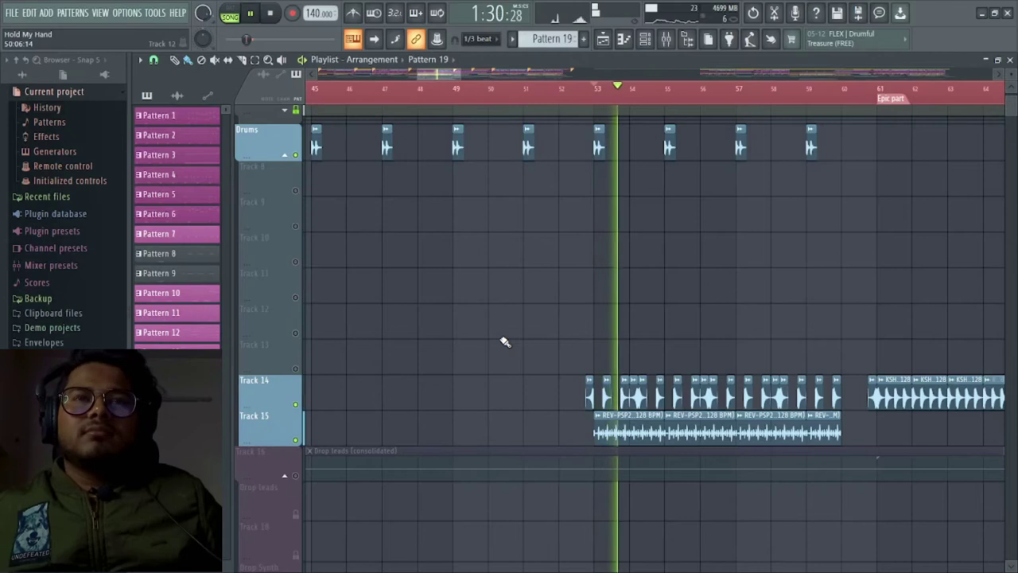
# Step: Unmute Track 30, Arp and Break Bass during playback to hear them together with the drums, and stop the song
pyautogui.keyDown('ctrl'); pyautogui.scroll(-3, 505, 342); pyautogui.keyUp('ctrl')
pyautogui.scroll(-8, 505, 342)
pyautogui.scroll(-6, 505, 342)
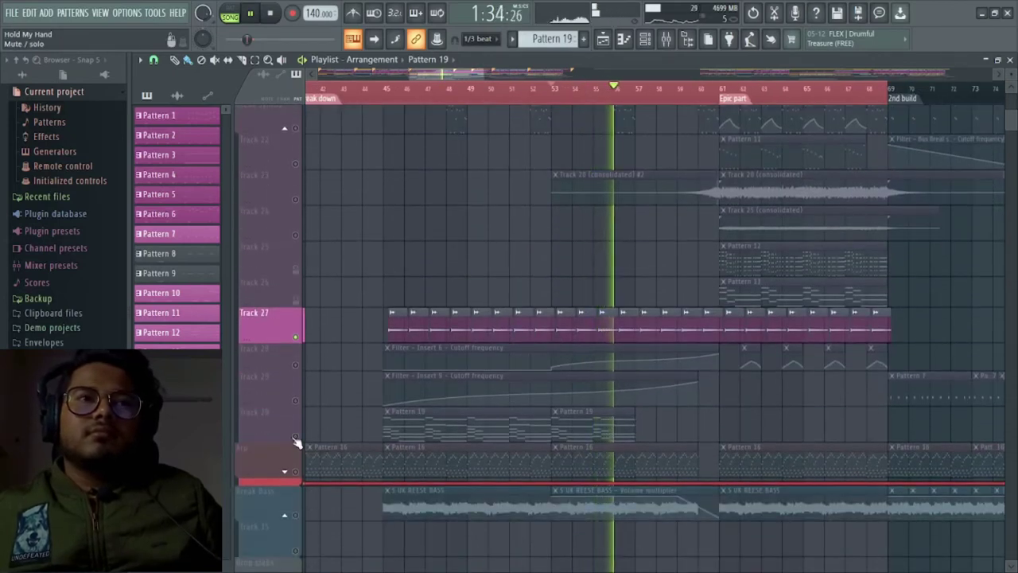
pyautogui.click(295, 436)
pyautogui.click(295, 472)
pyautogui.click(296, 515)
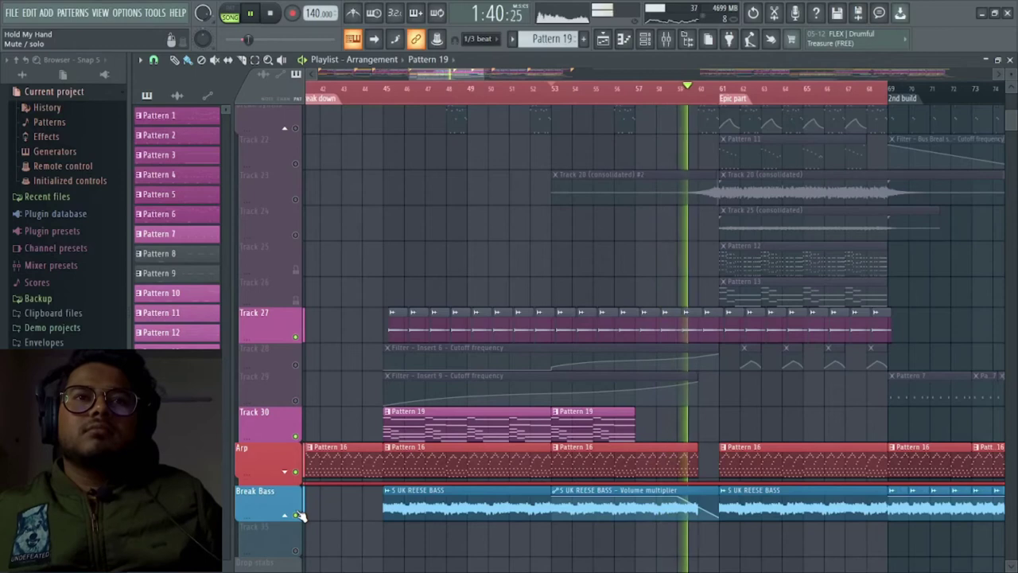
pyautogui.press('space')
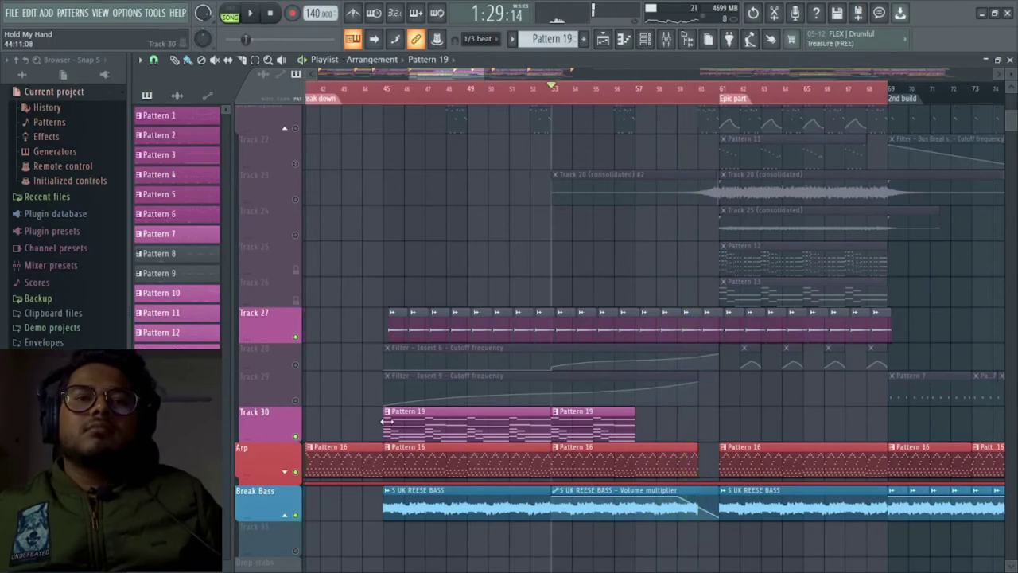
# Step: Expand the Main Vocals group, unmute its main track and play the break down layers together from bar 45
pyautogui.scroll(-4, 504, 243)
pyautogui.scroll(5, 505, 243)
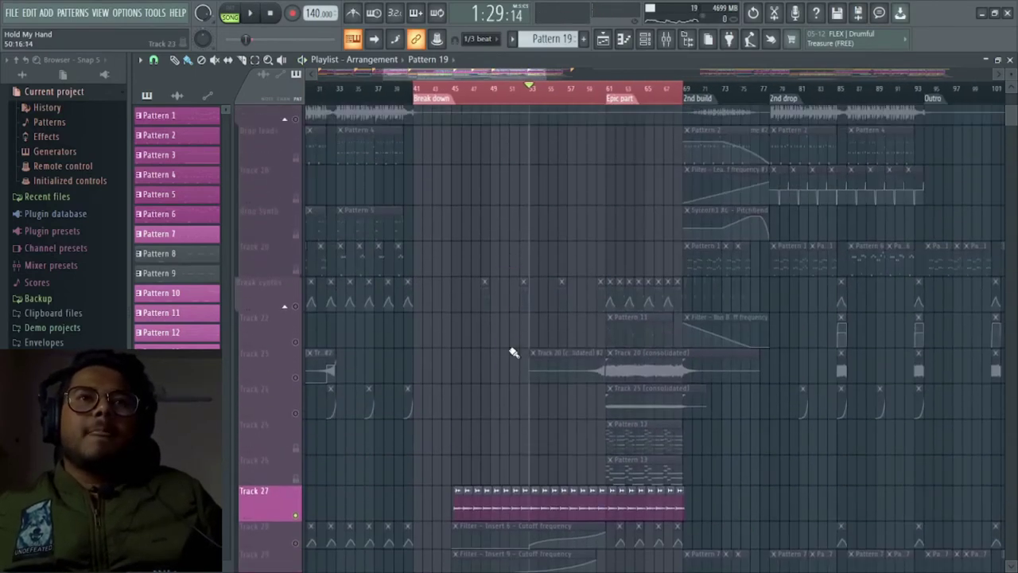
pyautogui.scroll(-10, 513, 352)
pyautogui.scroll(3, 547, 409)
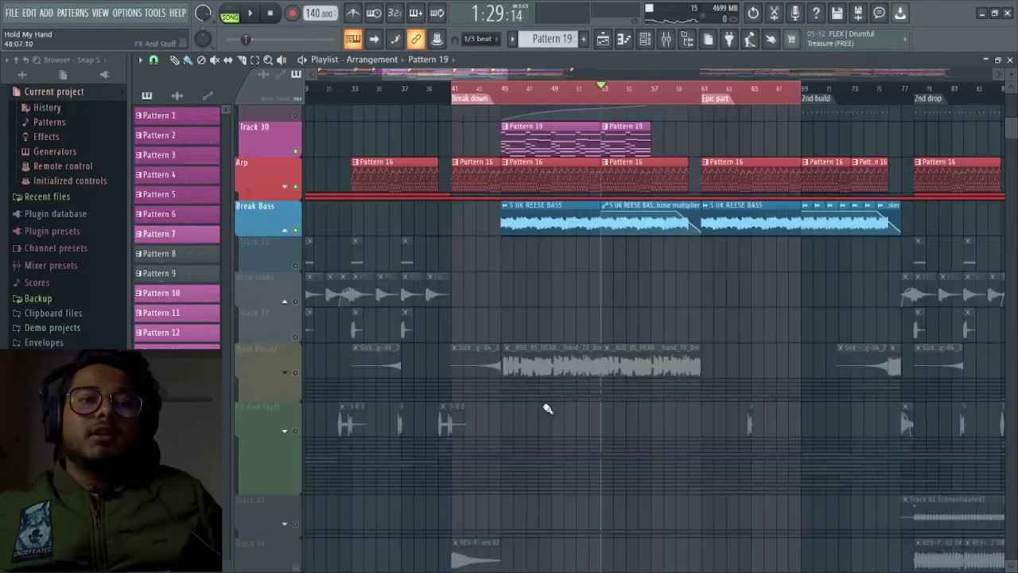
pyautogui.scroll(2, 547, 409)
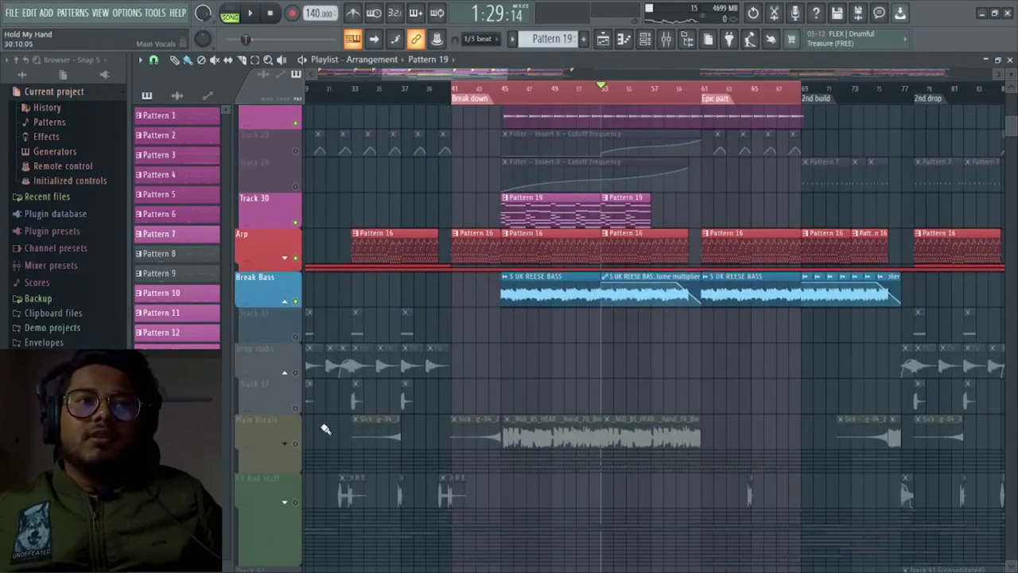
pyautogui.click(285, 444)
pyautogui.click(295, 444)
pyautogui.scroll(2, 499, 380)
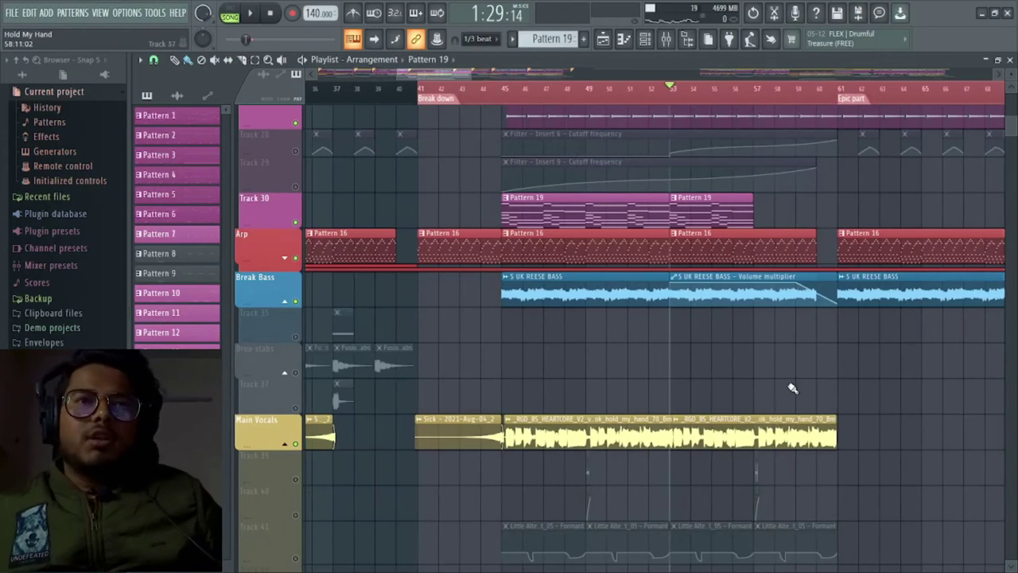
pyautogui.press('space')
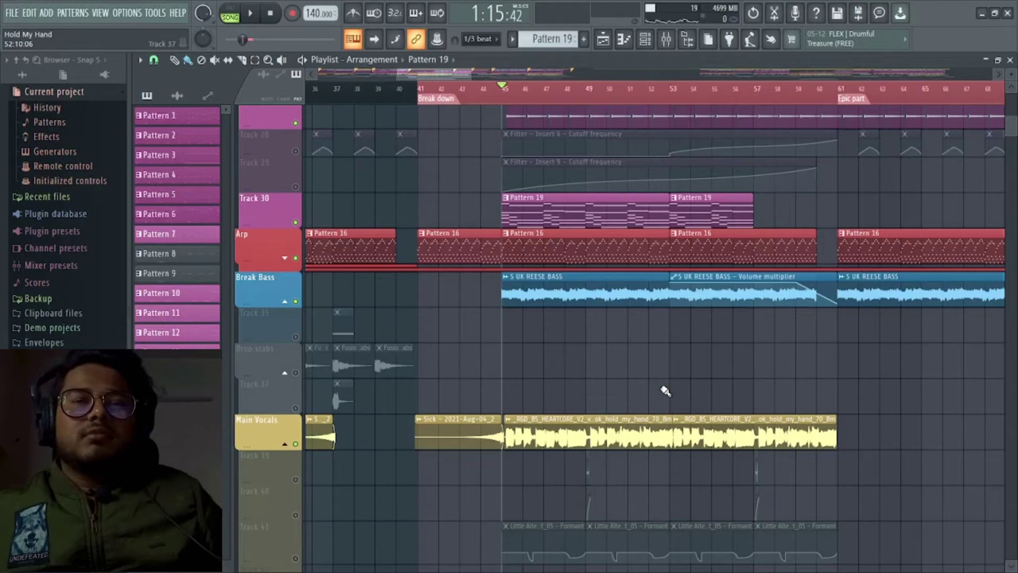
pyautogui.press('space')
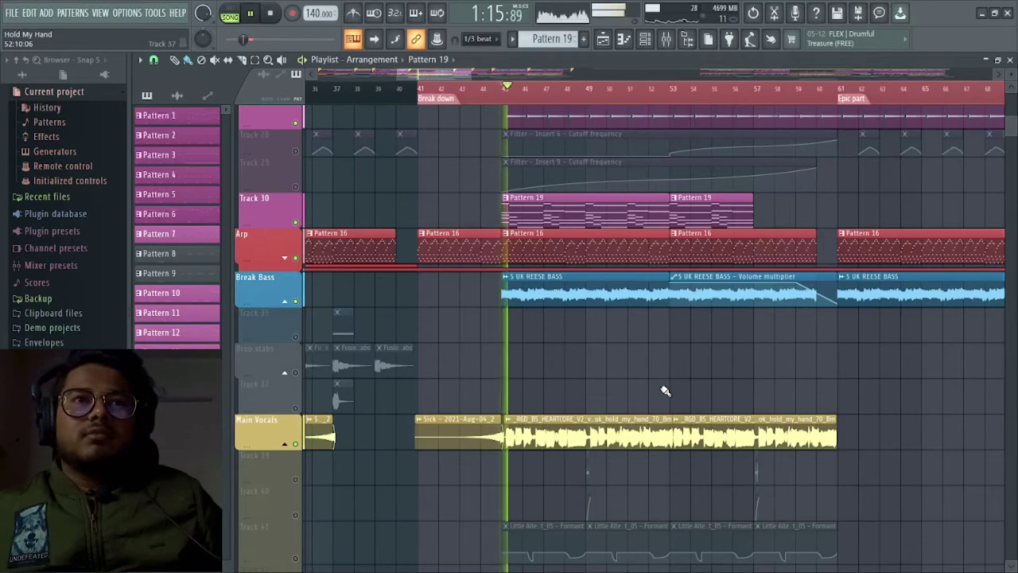
# Step: Solo the Main Vocals track, add Tracks 39 and 40 to what is heard, and stop playback after listening
pyautogui.rightClick(299, 445)
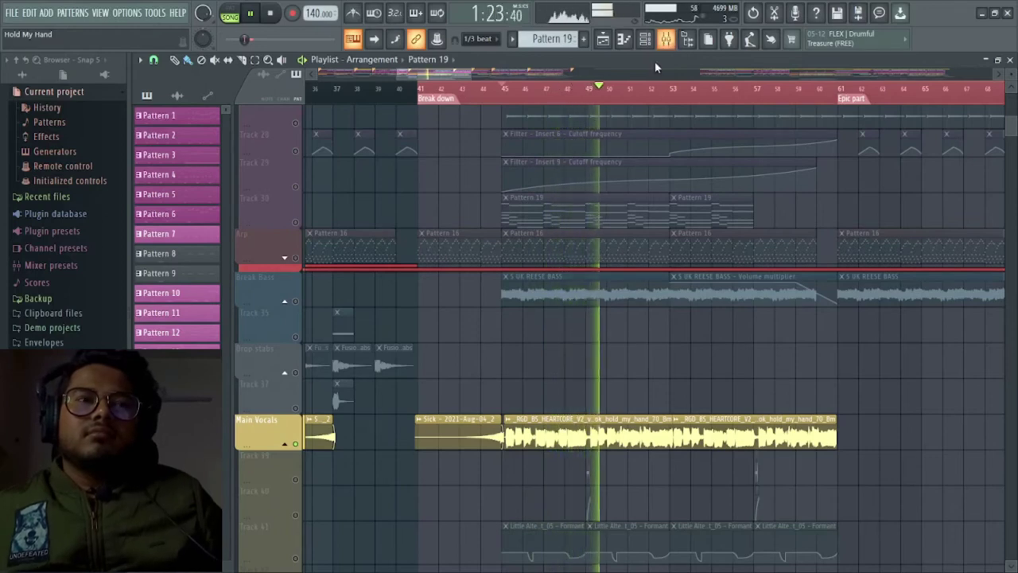
pyautogui.click(295, 479)
pyautogui.click(295, 515)
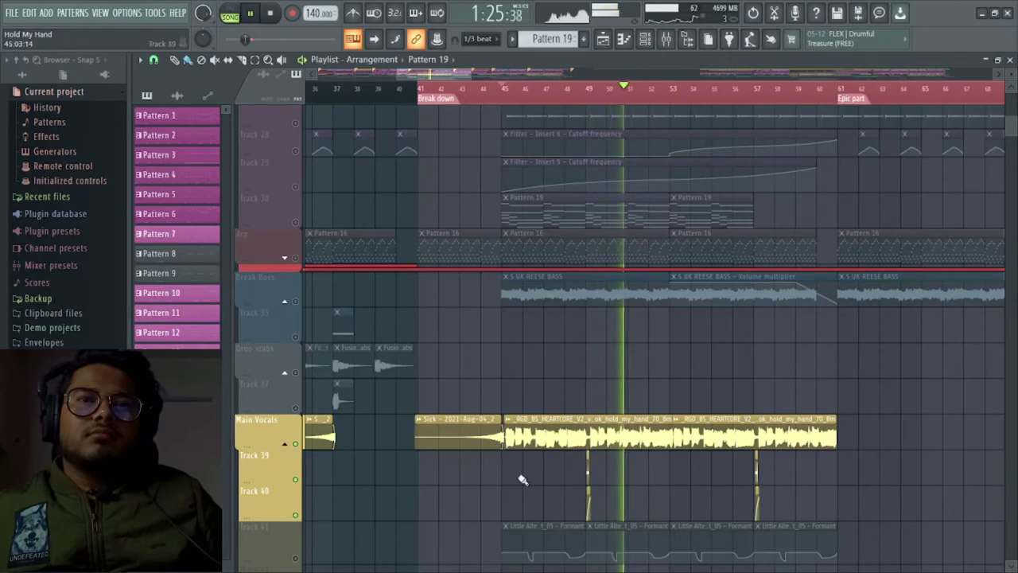
pyautogui.scroll(5, 752, 470)
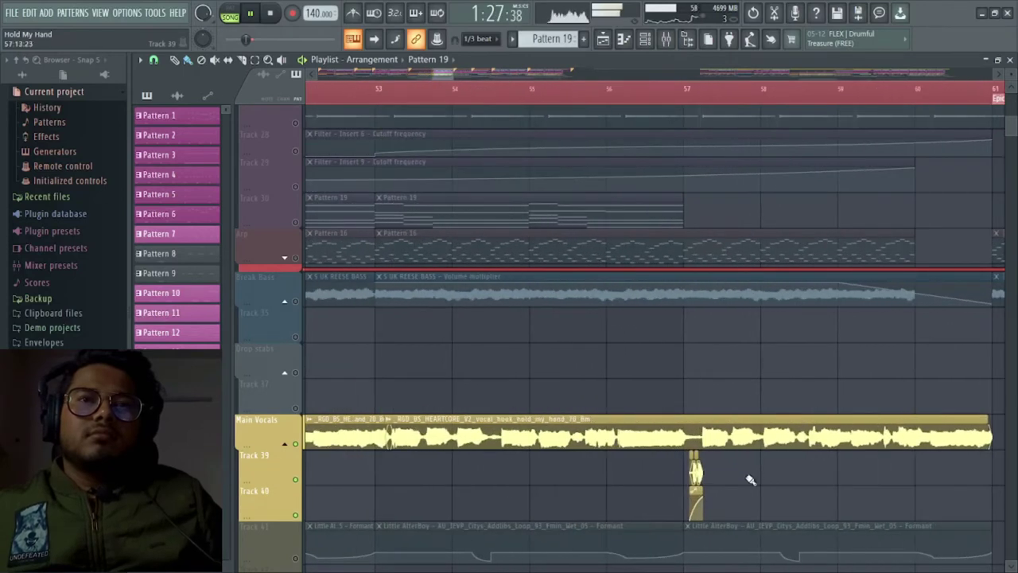
pyautogui.scroll(-1, 751, 479)
pyautogui.press('space')
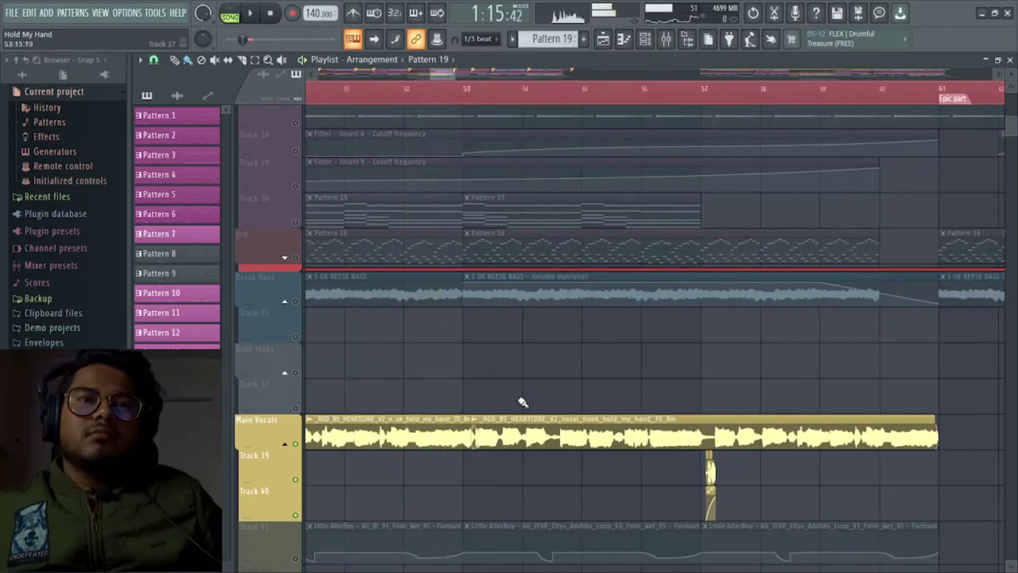
pyautogui.scroll(-3, 571, 377)
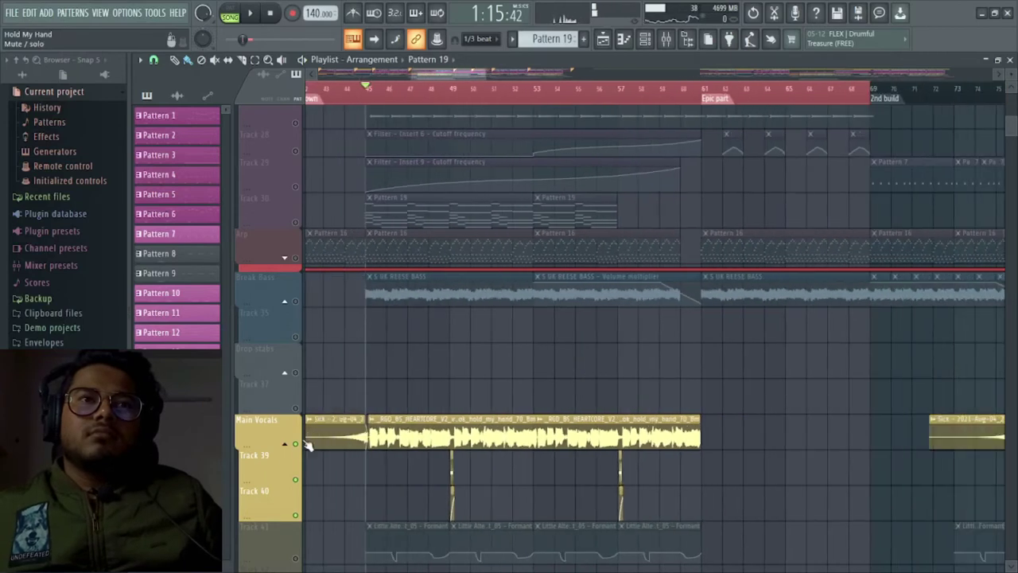
pyautogui.scroll(2, 308, 446)
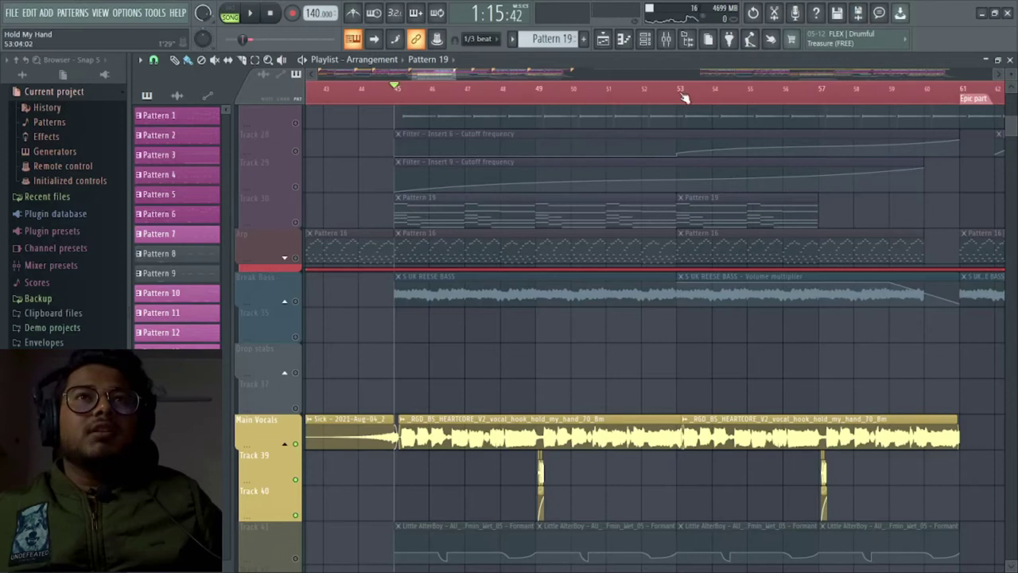
# Step: Open the mixer, select the Main Vocals' insert 17 (AU_IEVP_Citys_Addlibs) and bypass all its effects
pyautogui.click(667, 44)
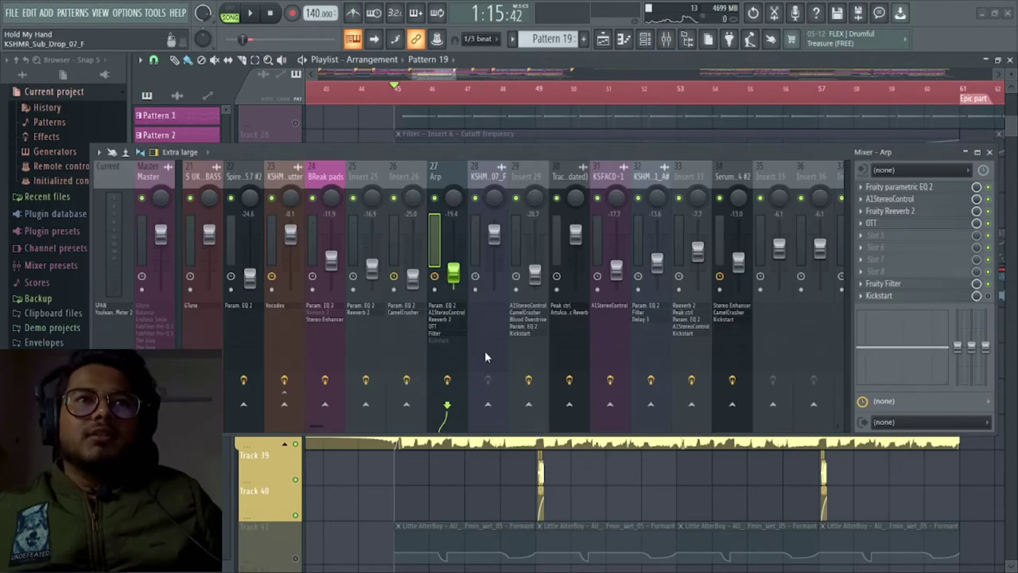
pyautogui.scroll(5, 484, 357)
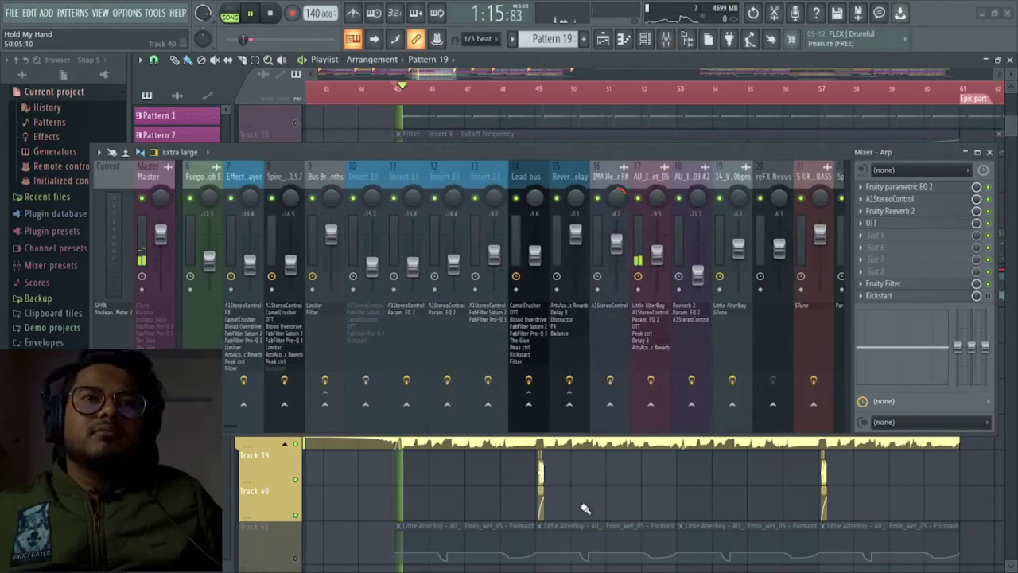
pyautogui.click(644, 253)
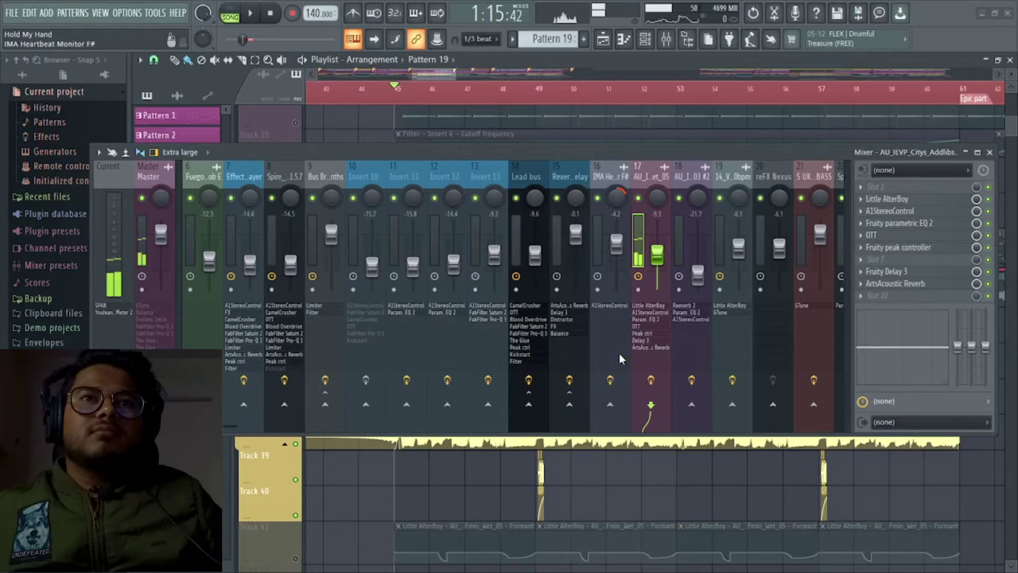
pyautogui.scroll(-2, 619, 352)
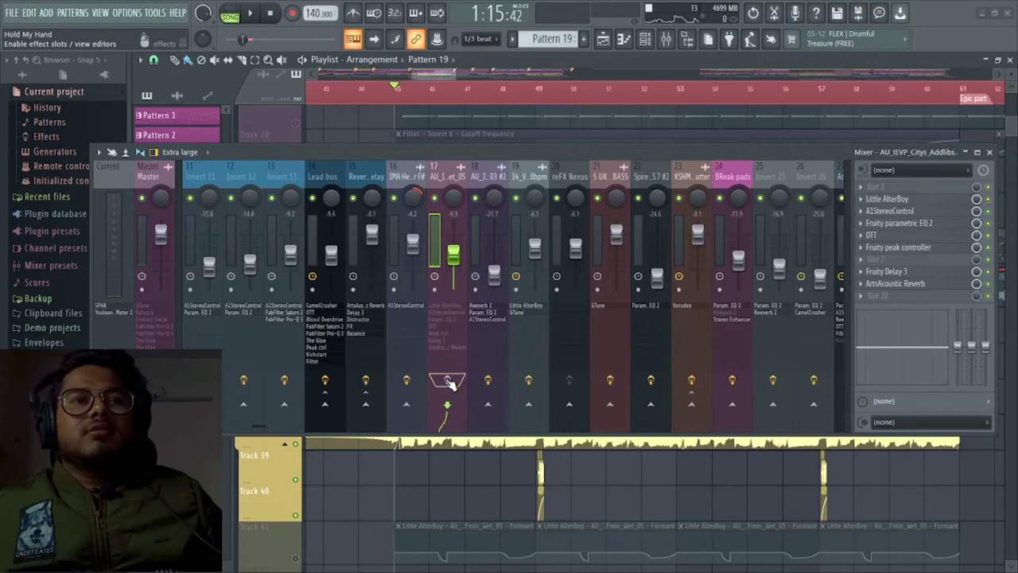
# Step: Listen to the dry vocal from bar 45 and inspect the hook clip's time-stretching settings
pyautogui.press('space')
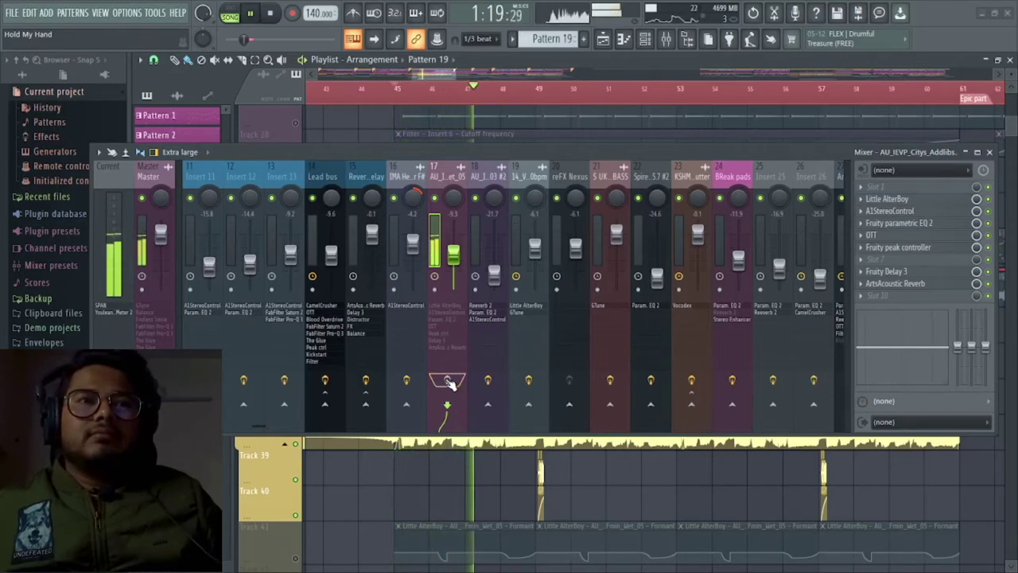
pyautogui.press('space')
pyautogui.doubleClick(579, 424)
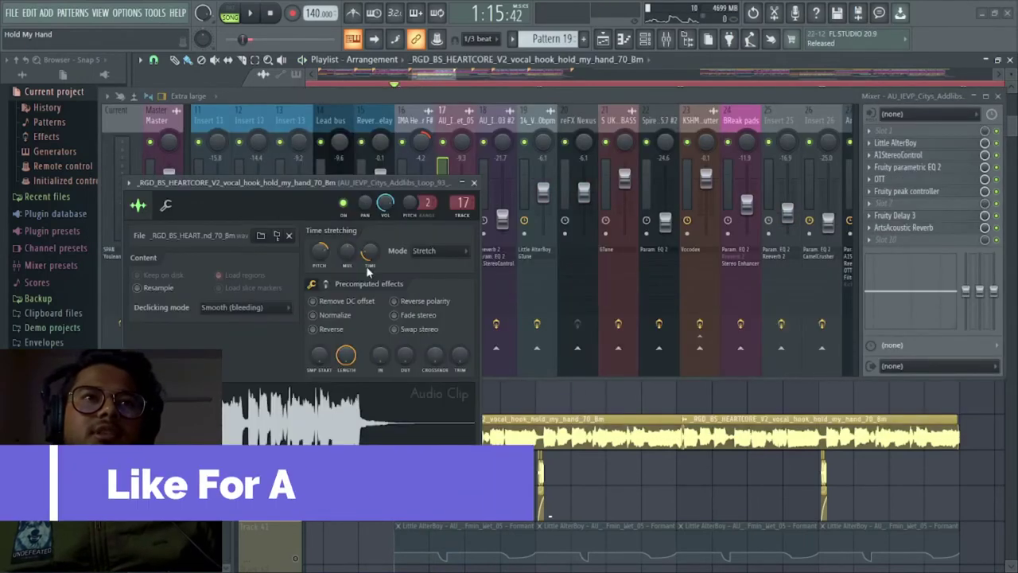
pyautogui.click(474, 183)
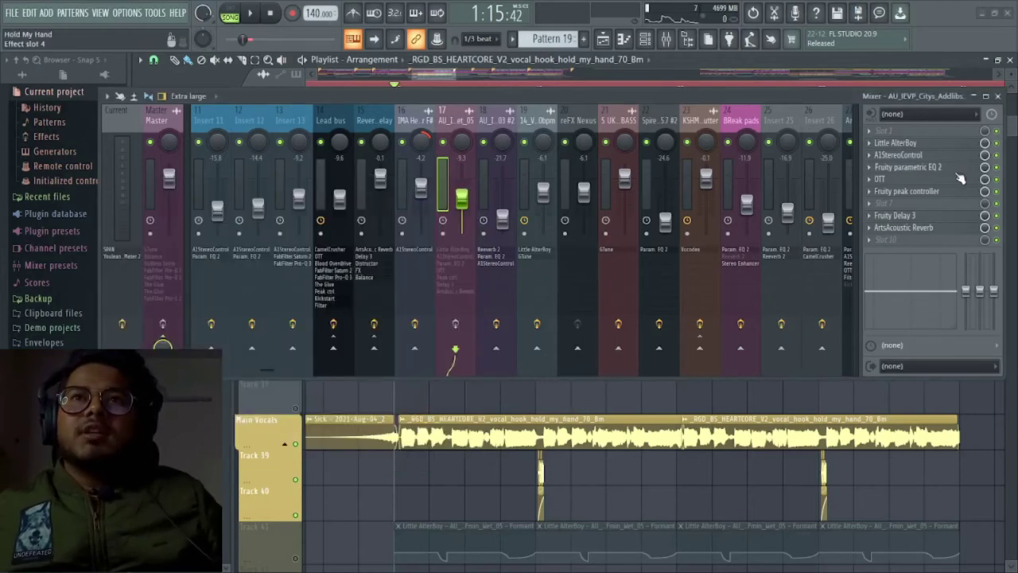
# Step: Unmute the formant automation on Track 41 and open Little AlterBoy on the vocal insert as its only enabled effect
pyautogui.click(296, 556)
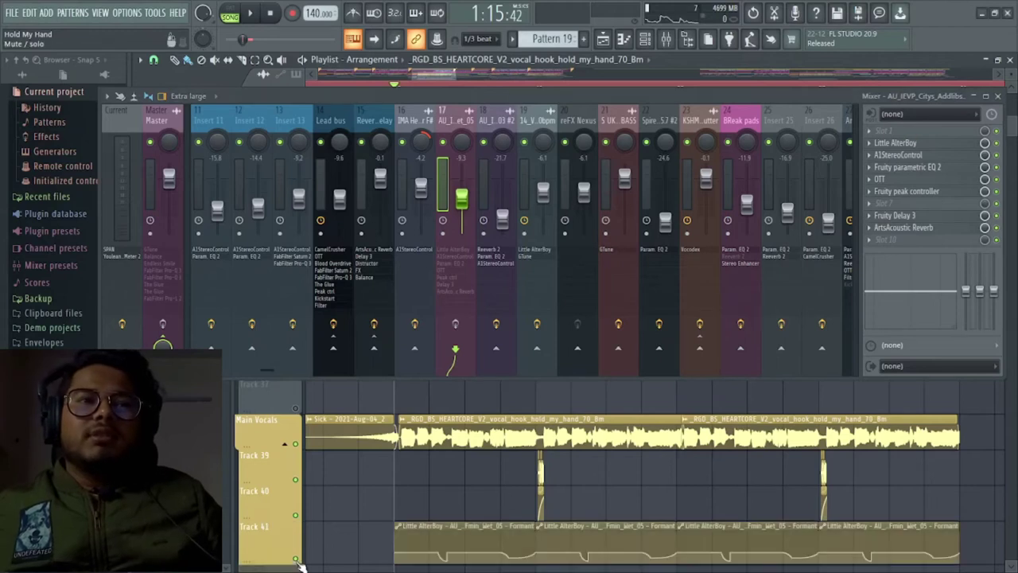
pyautogui.click(895, 142)
pyautogui.moveTo(415, 181); pyautogui.dragTo(586, 188)
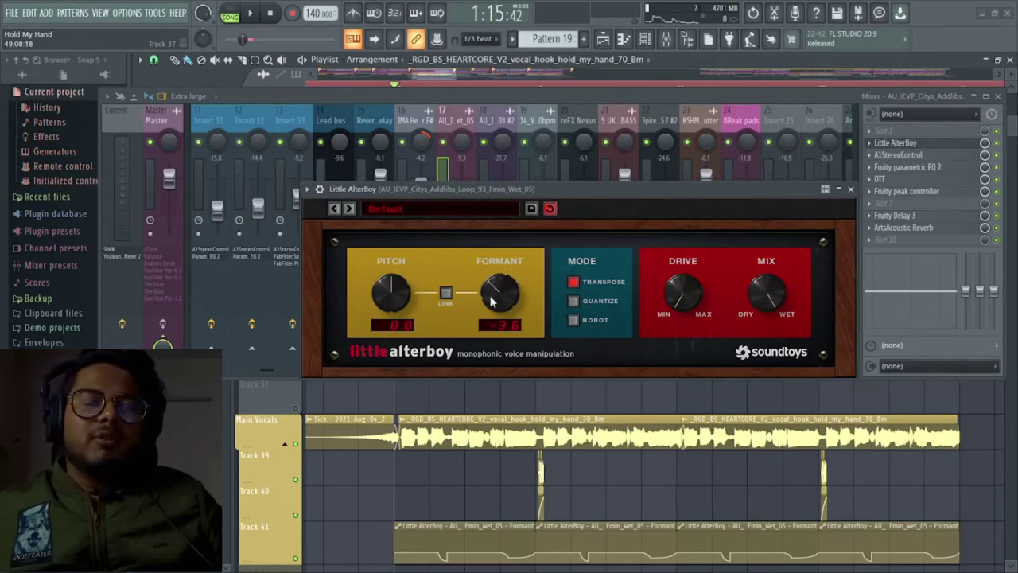
pyautogui.click(949, 144)
# Step: Play the vocal through Little AlterBoy and examine how the Track 41 automation curve moves the formant
pyautogui.press('space')
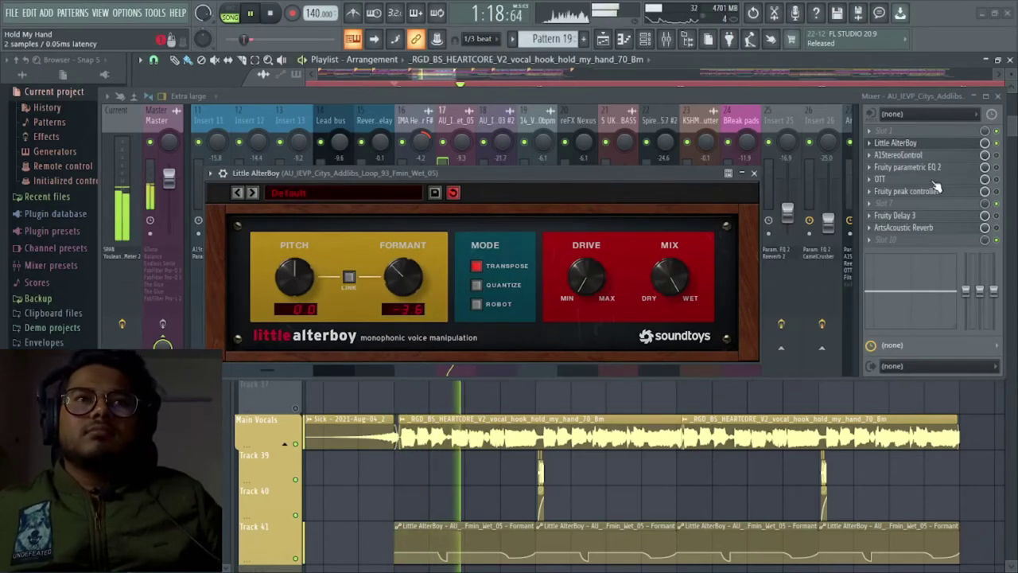
pyautogui.scroll(-1, 334, 513)
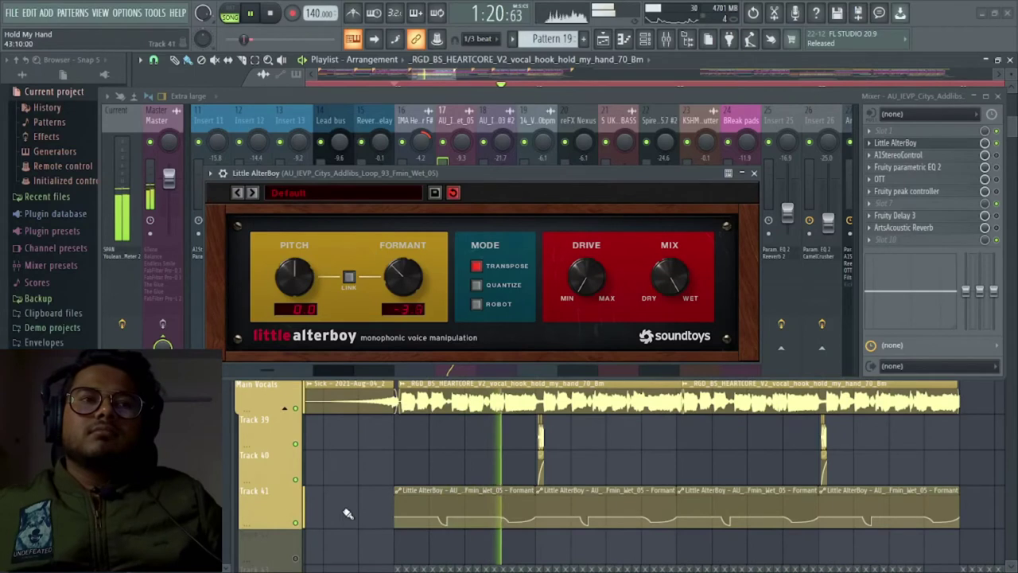
pyautogui.press('space')
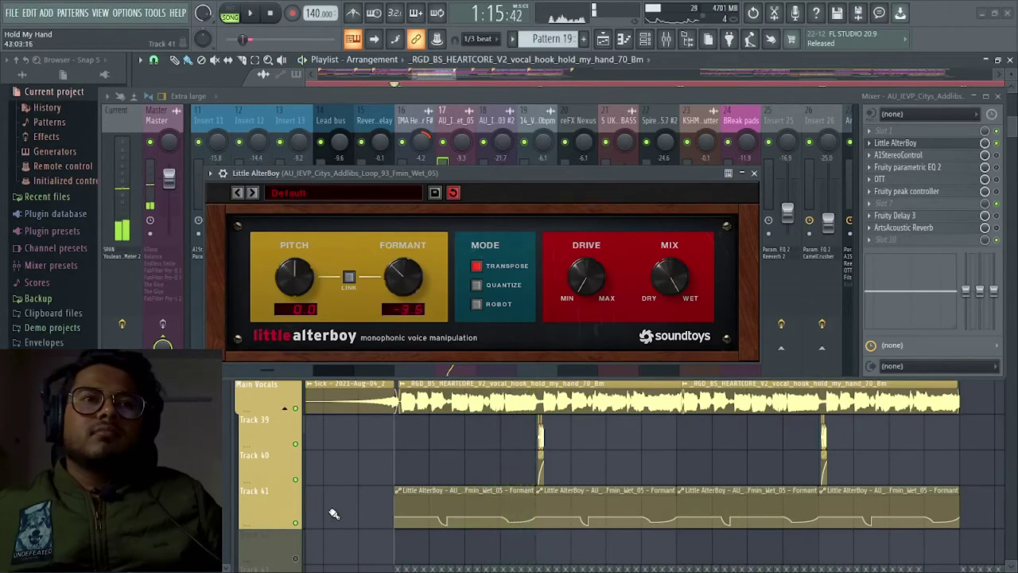
pyautogui.scroll(-1, 338, 493)
pyautogui.scroll(1, 348, 477)
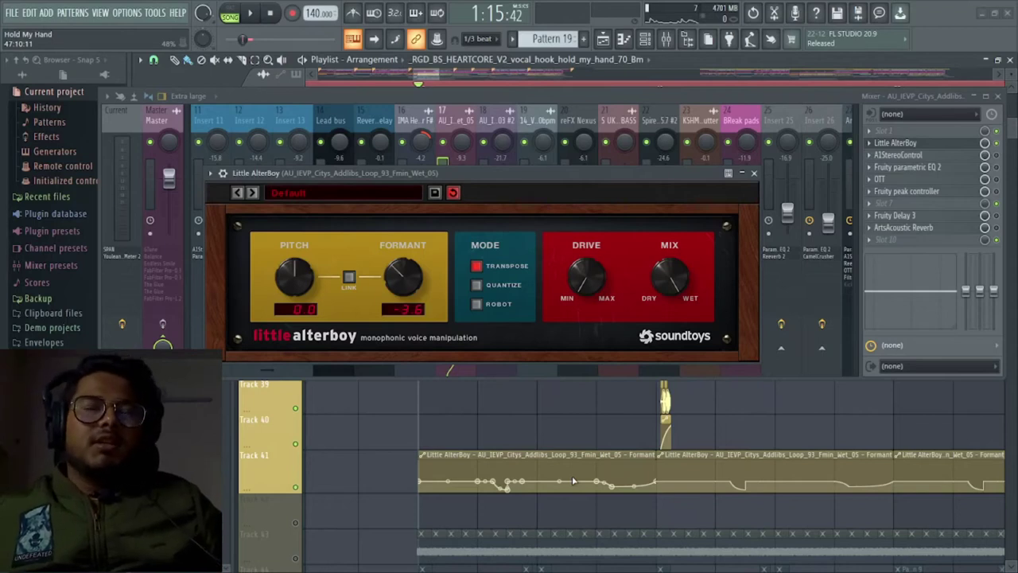
pyautogui.press('space')
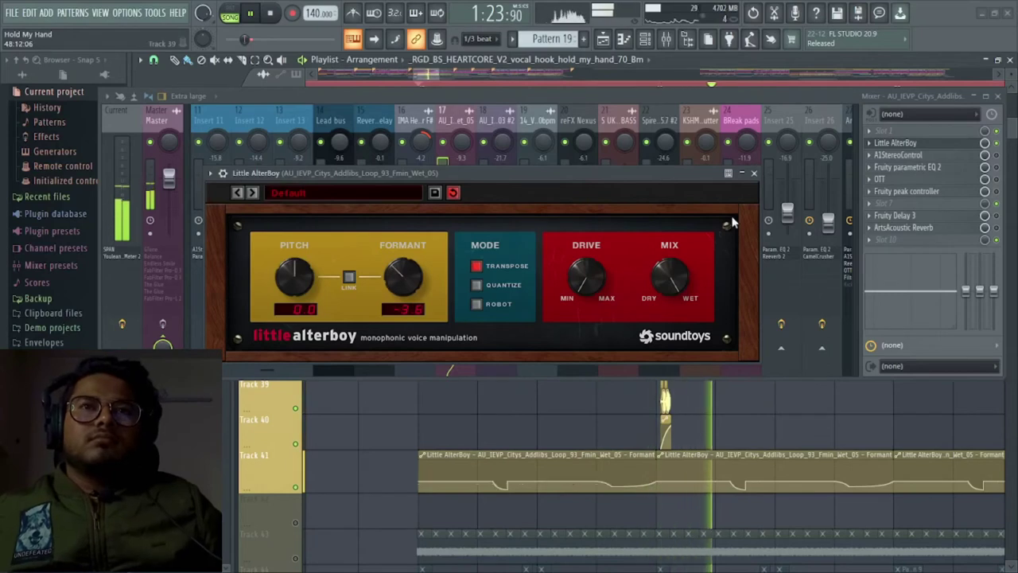
pyautogui.press('space')
pyautogui.click(755, 174)
# Step: Hide the mixer, inspect the short vocal chops on Tracks 39 and 40, and play them from bar 49
pyautogui.click(664, 405)
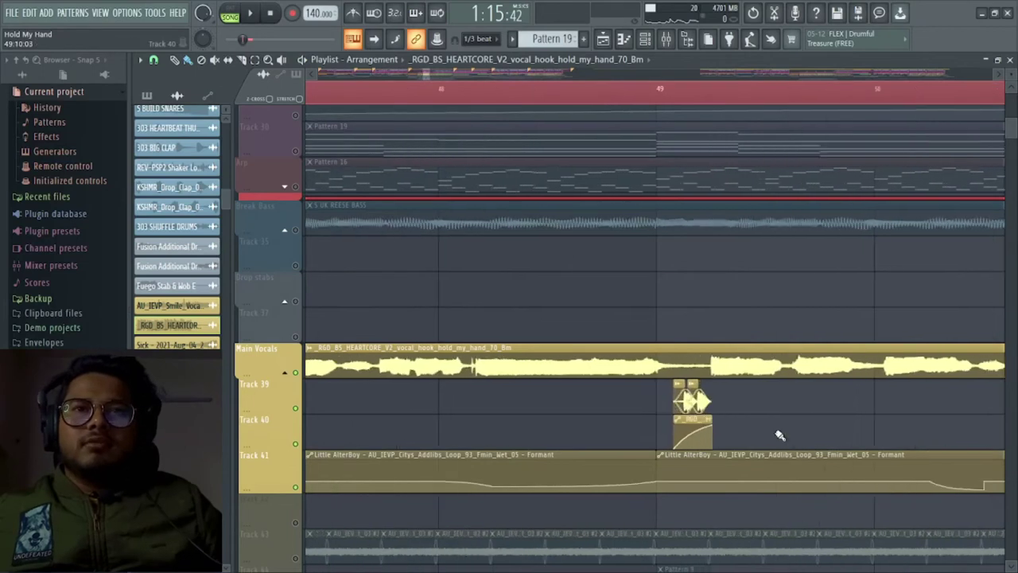
pyautogui.scroll(3, 777, 431)
pyautogui.click(516, 91)
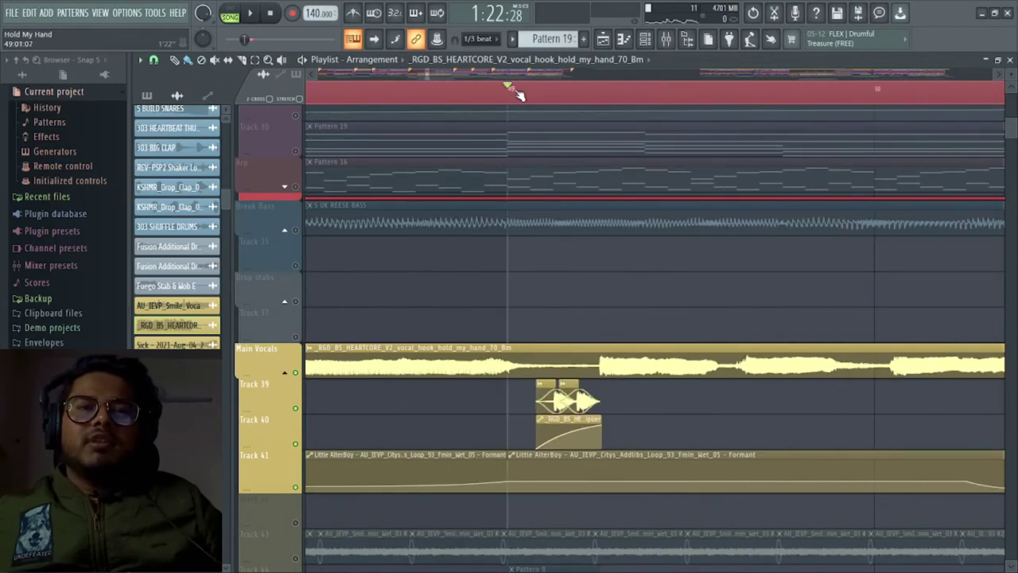
pyautogui.press('space')
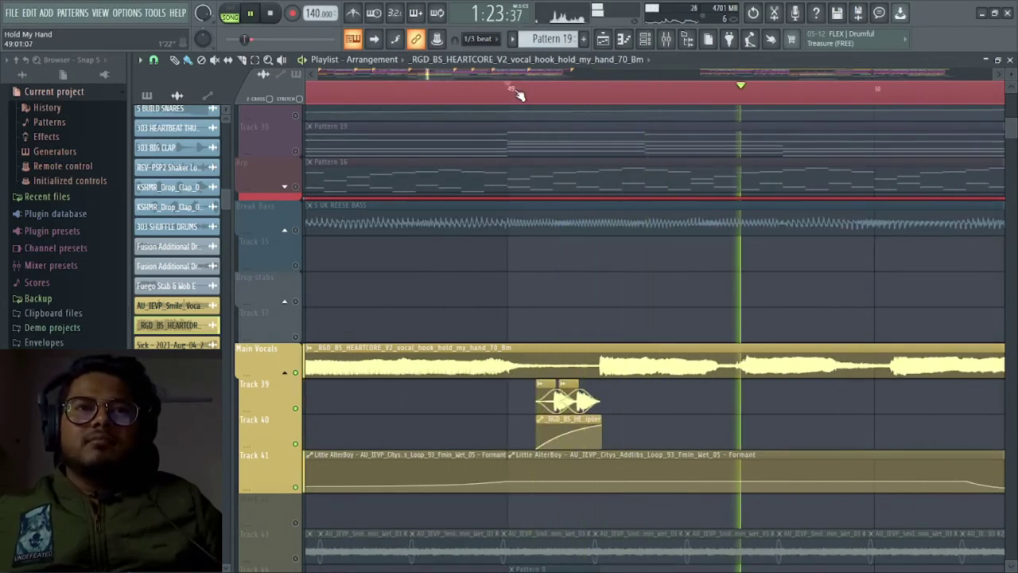
pyautogui.press('space')
pyautogui.scroll(-2, 586, 277)
# Step: Enable A1StereoControl on the vocal insert, inspect its stereo width setting and listen to the vocal with it
pyautogui.press('F9')
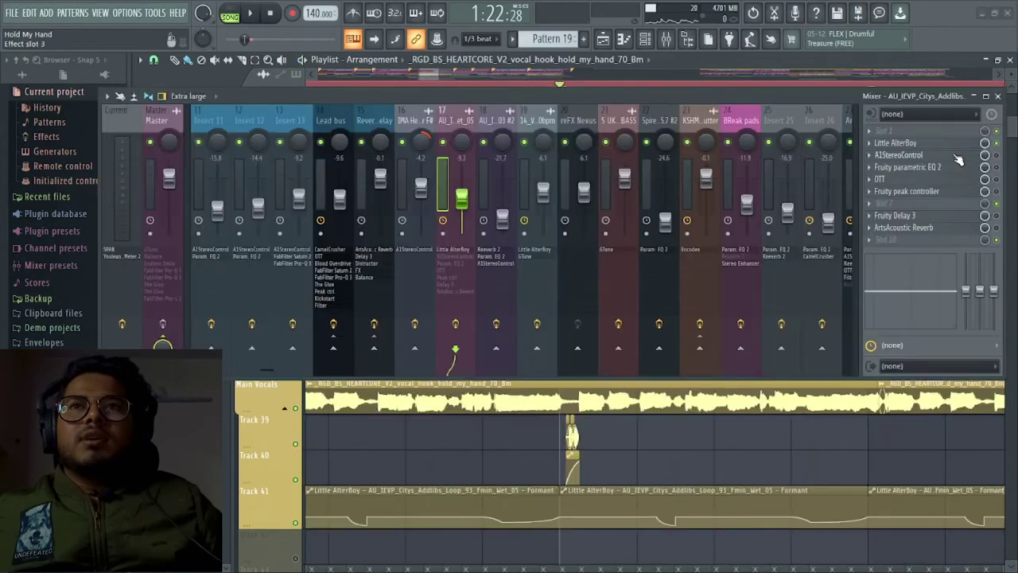
pyautogui.click(948, 154)
pyautogui.click(999, 157)
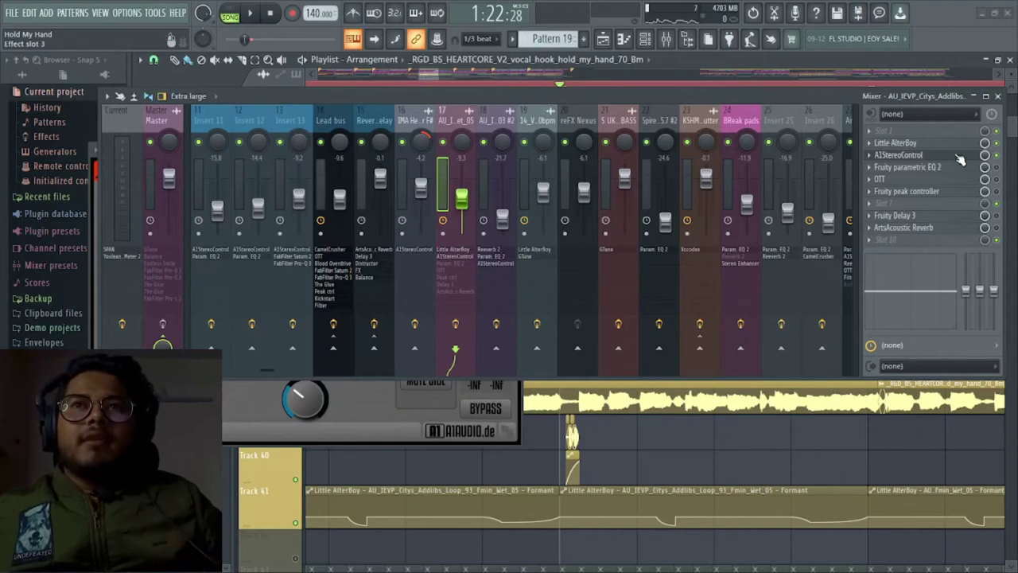
pyautogui.click(960, 159)
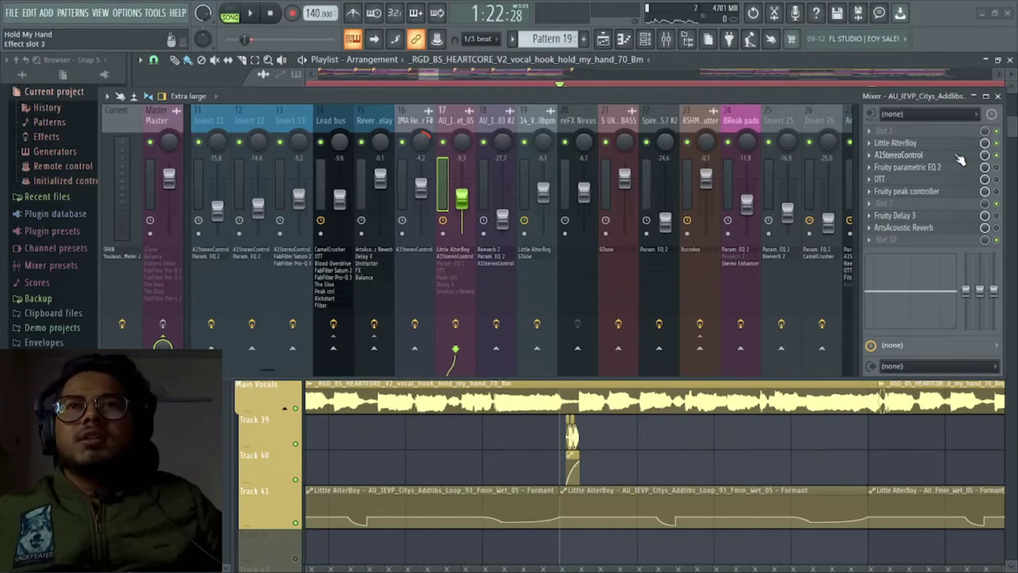
pyautogui.click(961, 159)
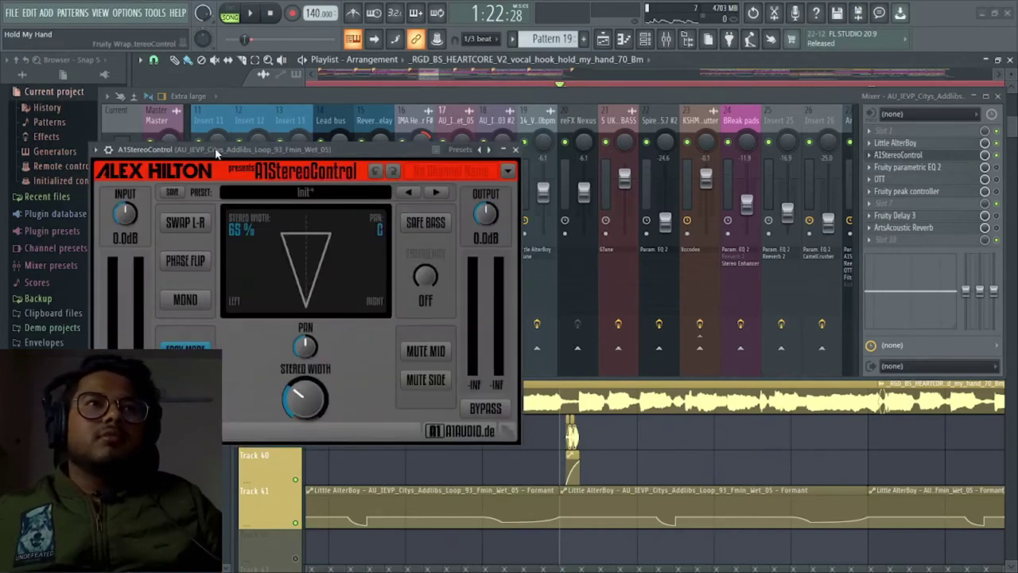
pyautogui.press('space')
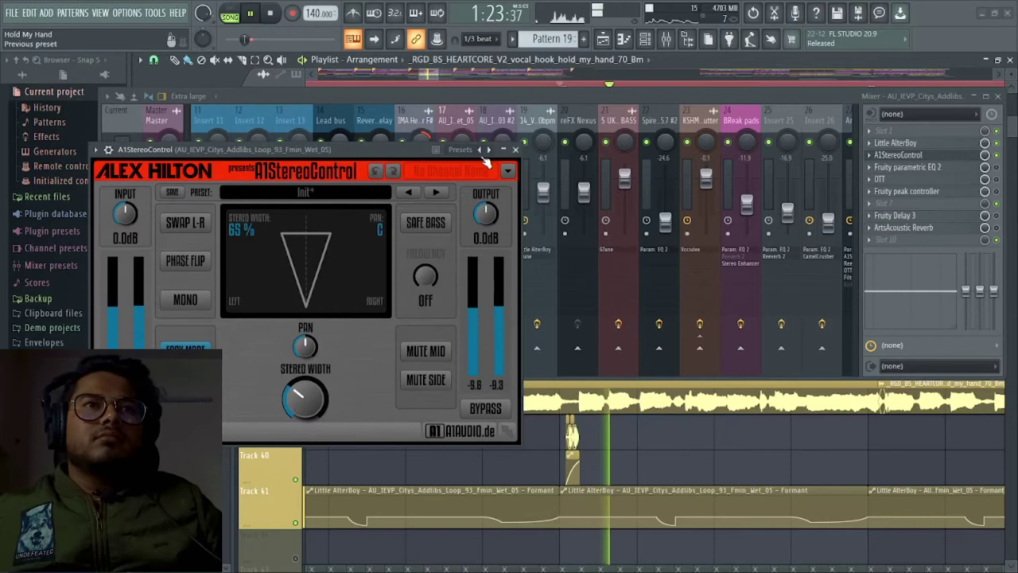
pyautogui.click(515, 150)
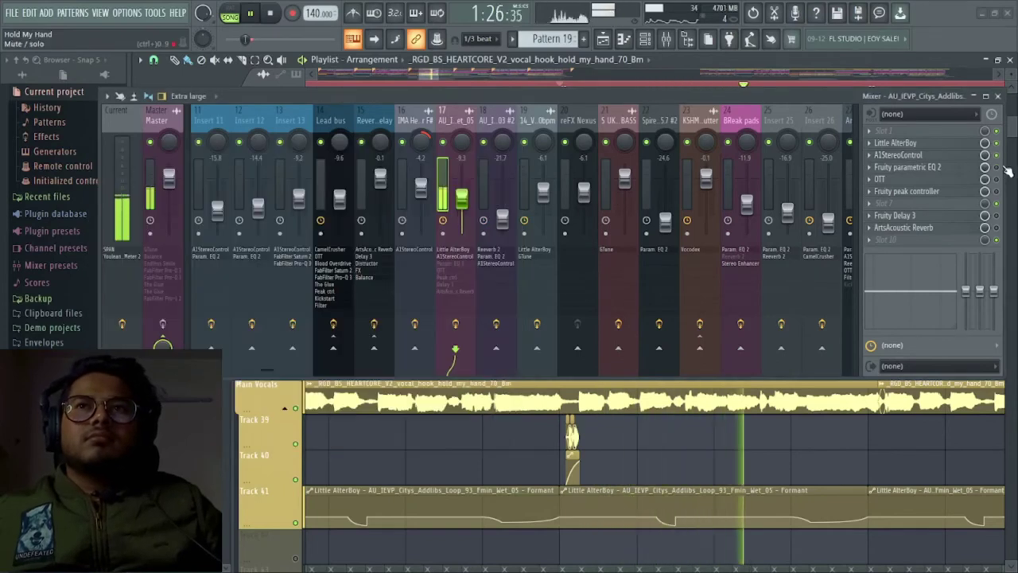
pyautogui.press('space')
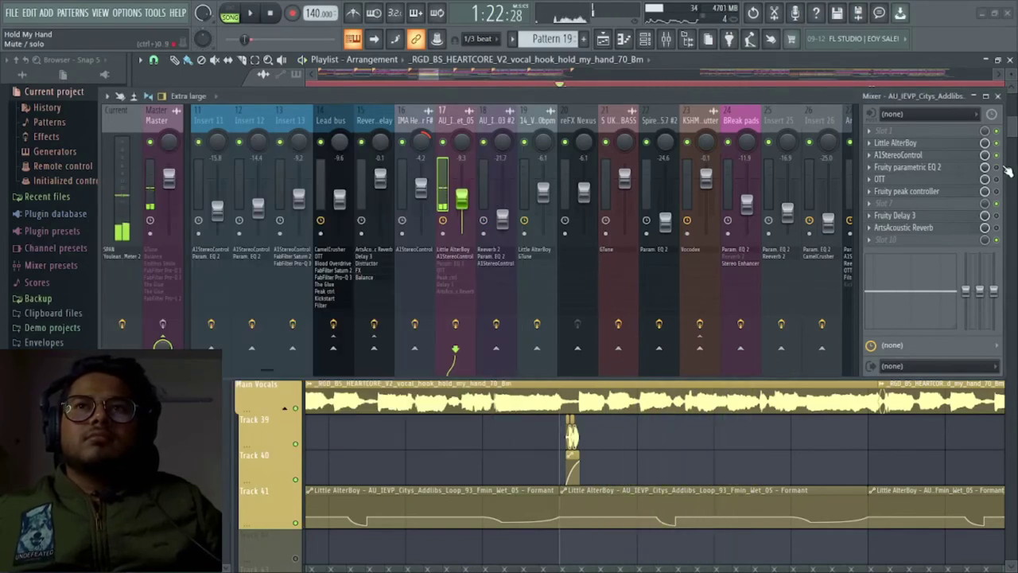
# Step: Enable Fruity parametric EQ 2 on the vocal insert, inspect its curve and play the vocal with the EQ
pyautogui.click(950, 173)
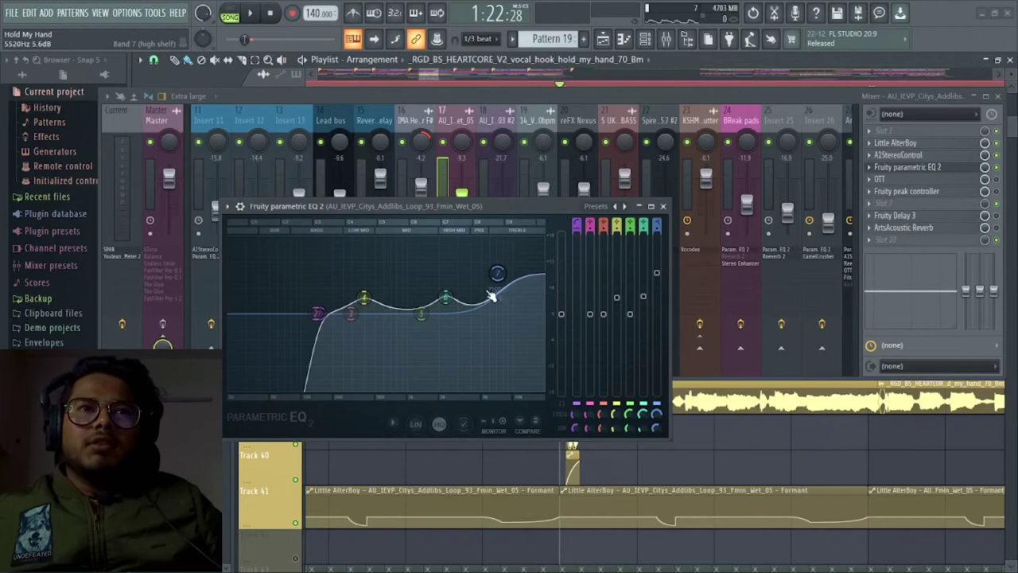
pyautogui.click(663, 206)
pyautogui.press('space')
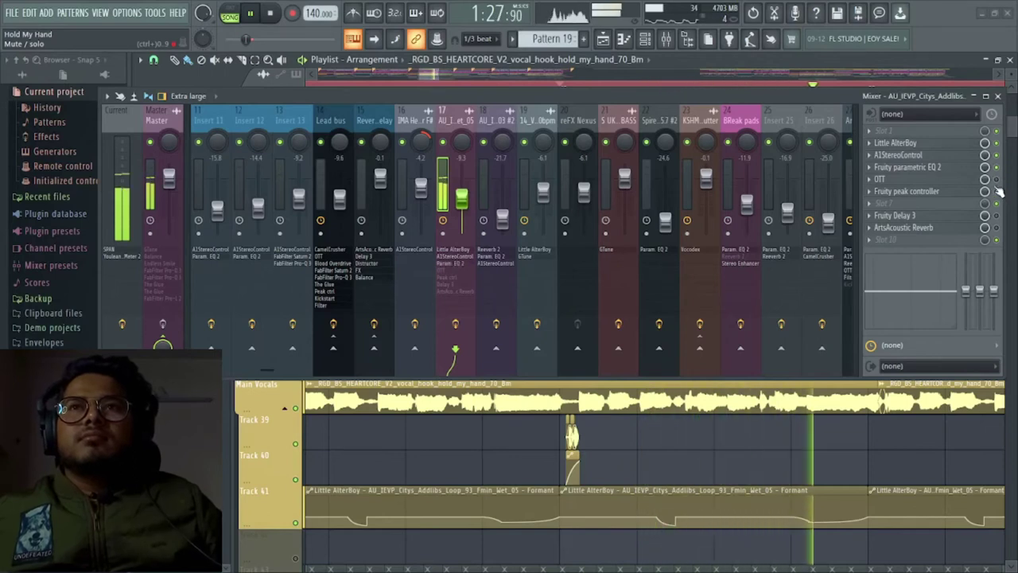
# Step: Enable OTT on the vocal insert, inspect its compressor settings and stop playback
pyautogui.click(927, 180)
pyautogui.press('space')
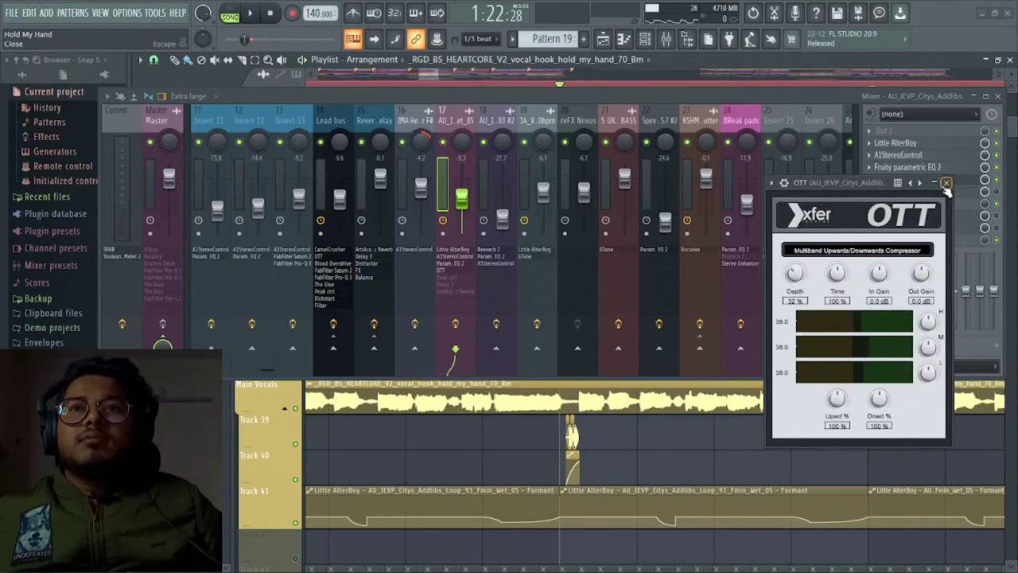
pyautogui.click(946, 183)
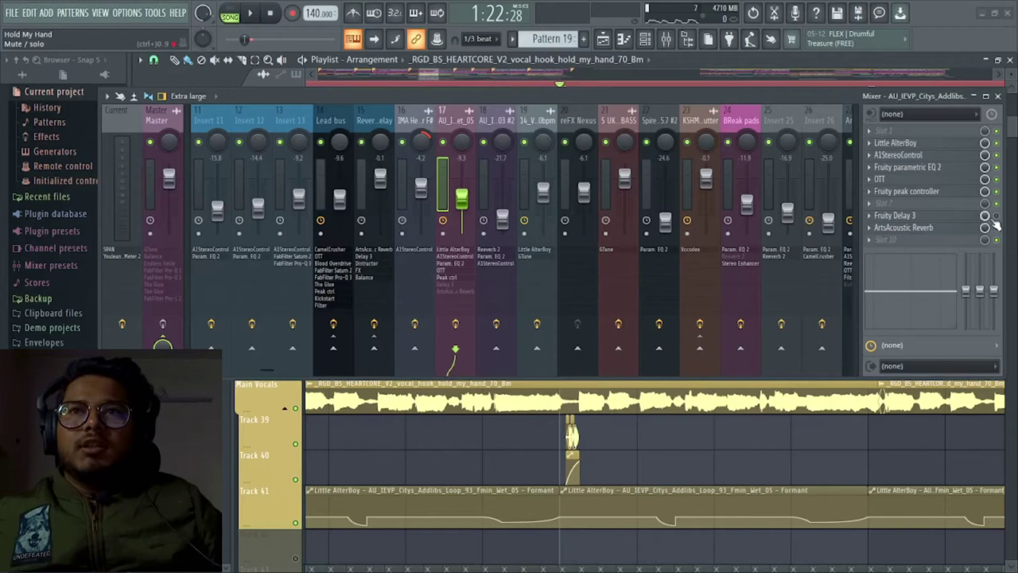
# Step: Enable Fruity Delay 3 on the vocal insert, inspect its settings and listen to the delayed vocal
pyautogui.press('space')
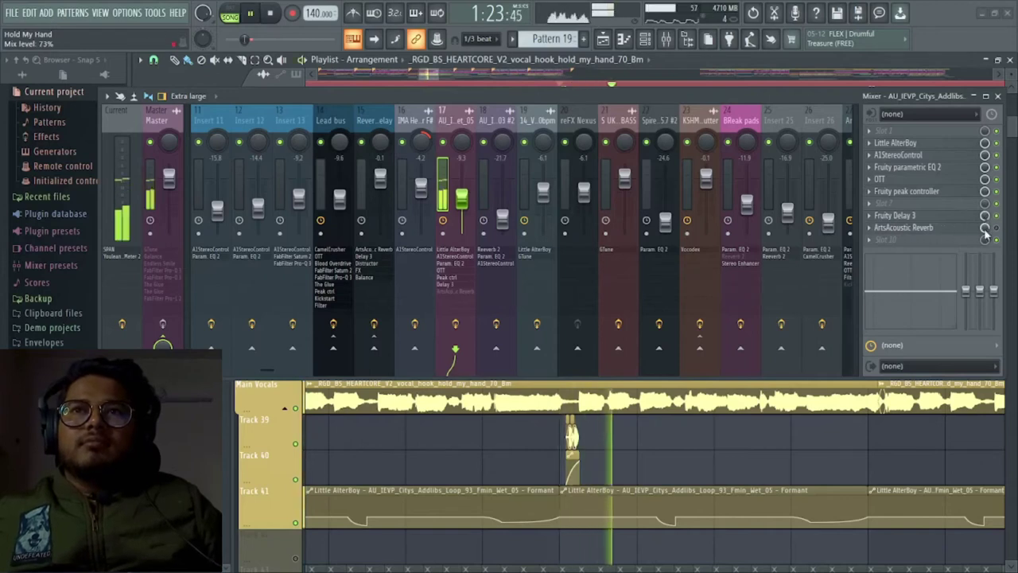
pyautogui.press('space')
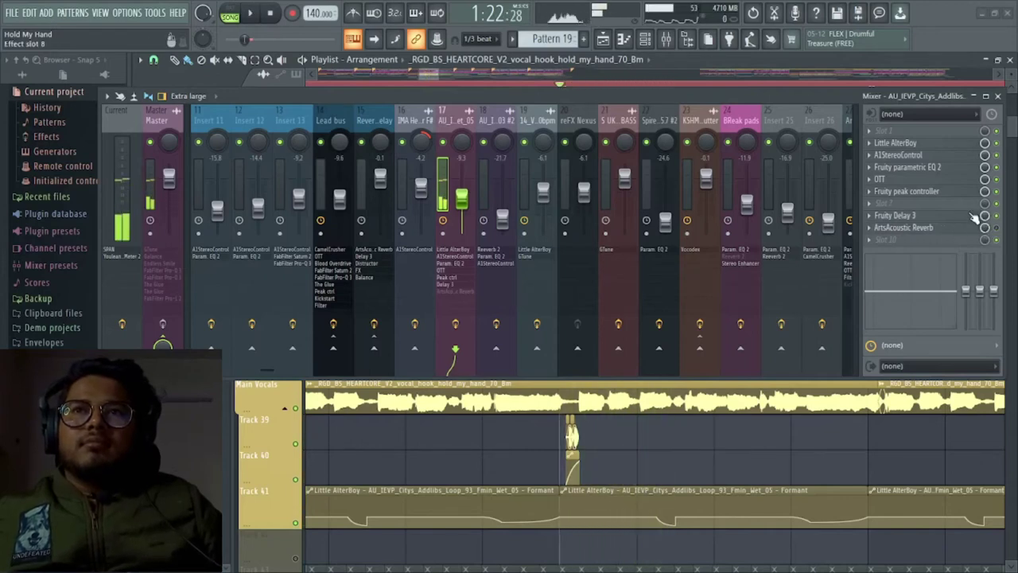
pyautogui.click(960, 216)
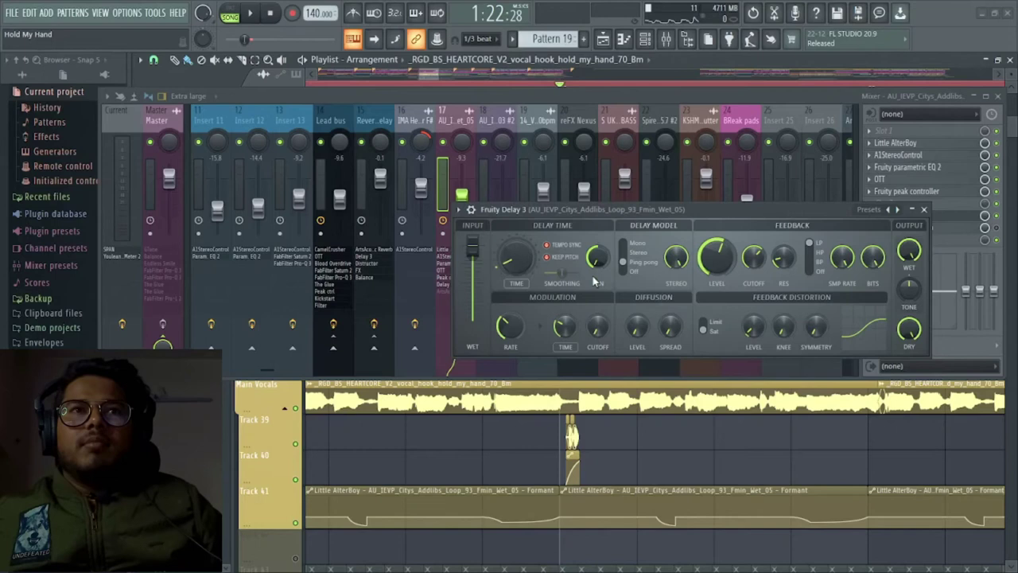
pyautogui.click(925, 210)
pyautogui.press('space')
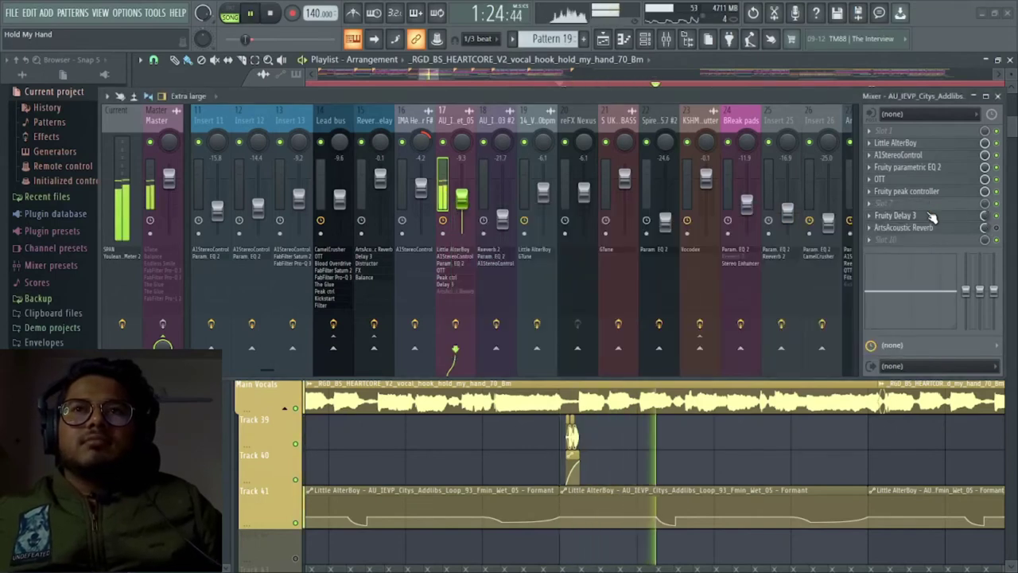
pyautogui.press('space')
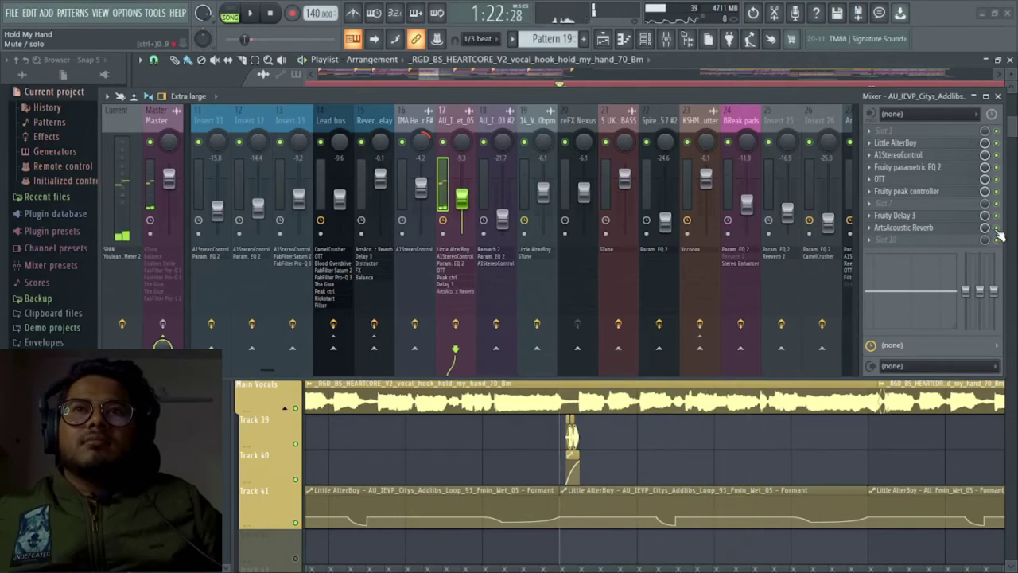
# Step: Open the vocal insert's ArtsAcoustic Reverb and inspect its W&W preset settings
pyautogui.click(937, 230)
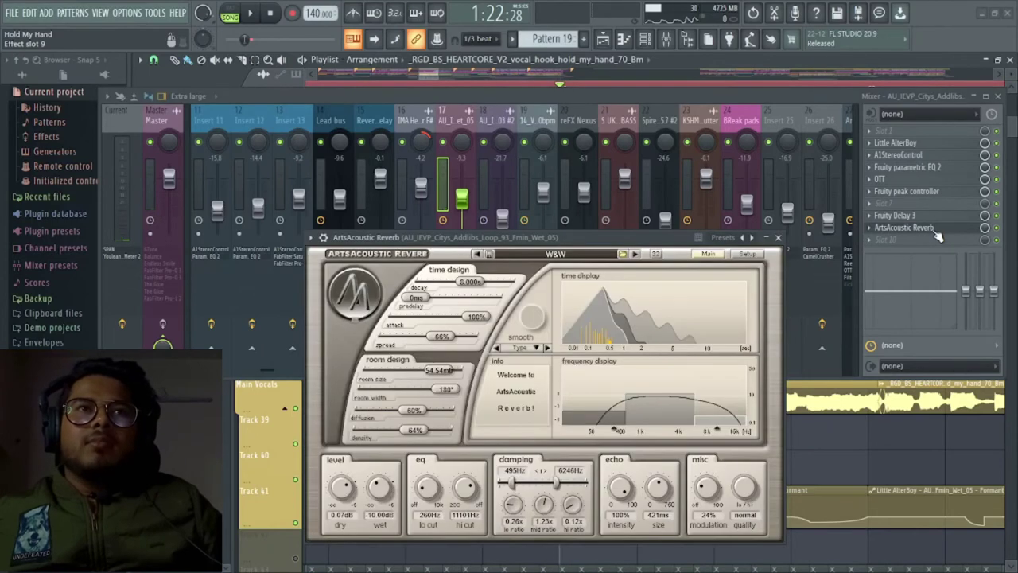
pyautogui.click(937, 230)
pyautogui.click(923, 228)
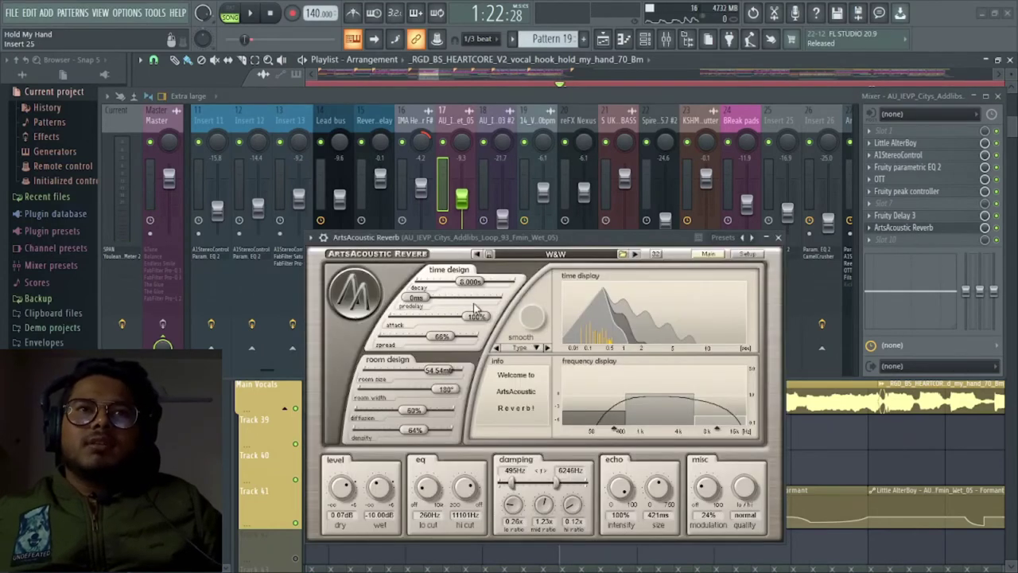
# Step: Close the reverb window, play the vocal through its full effect chain, and close the mixer
pyautogui.click(779, 237)
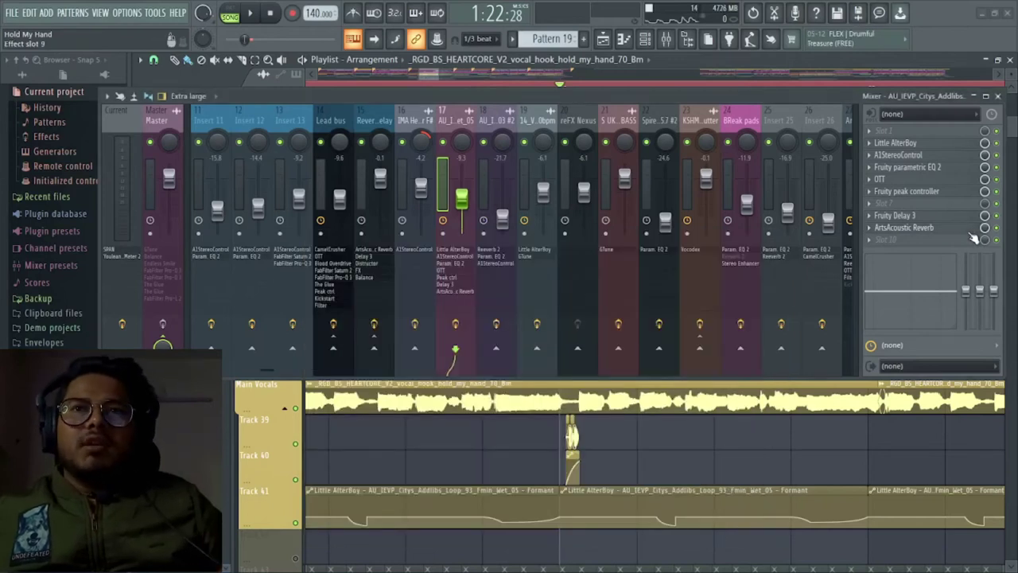
pyautogui.press('space')
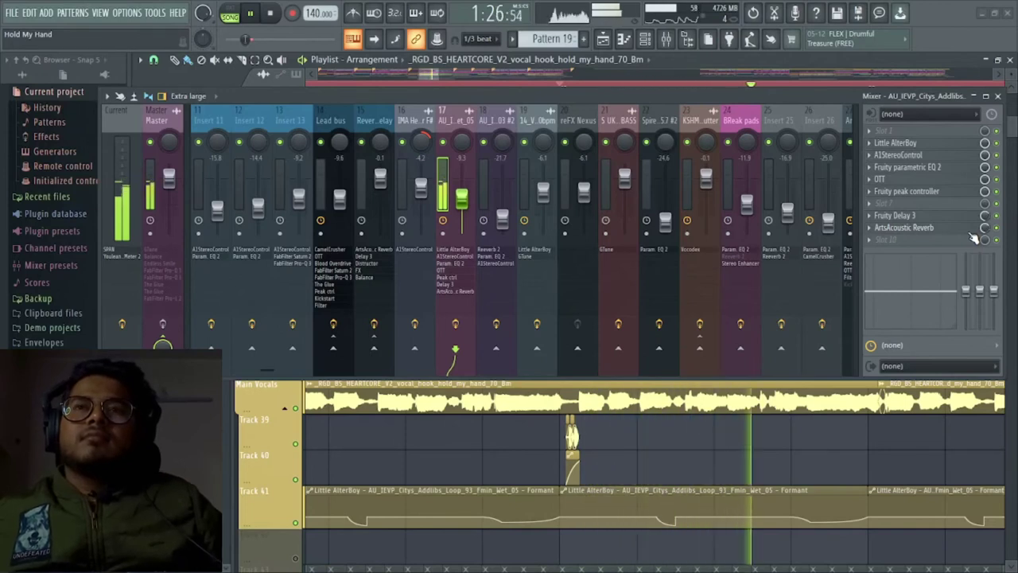
pyautogui.click(997, 96)
pyautogui.scroll(-3, 816, 377)
pyautogui.scroll(-5, 815, 377)
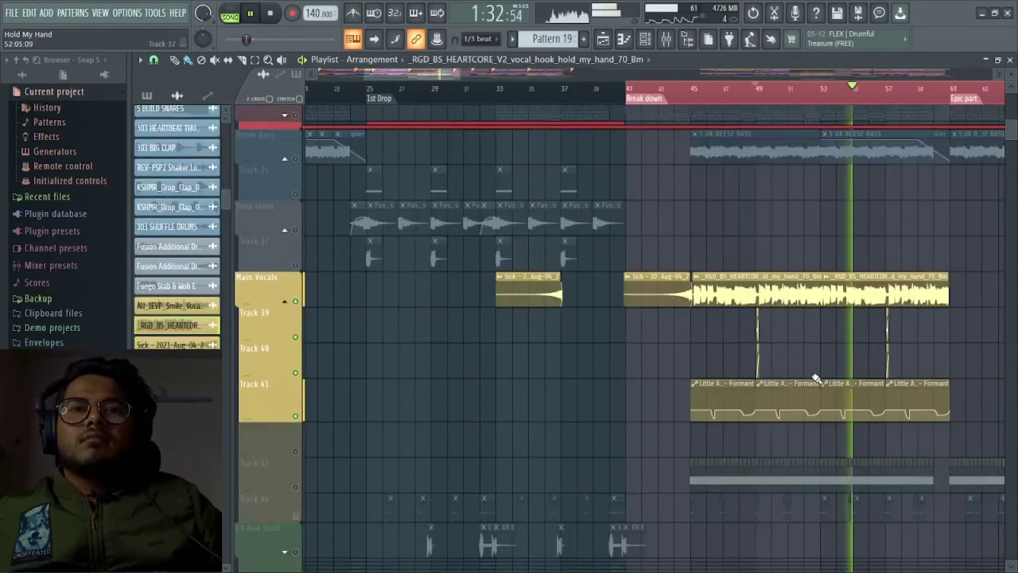
pyautogui.scroll(2, 814, 377)
pyautogui.scroll(1, 853, 356)
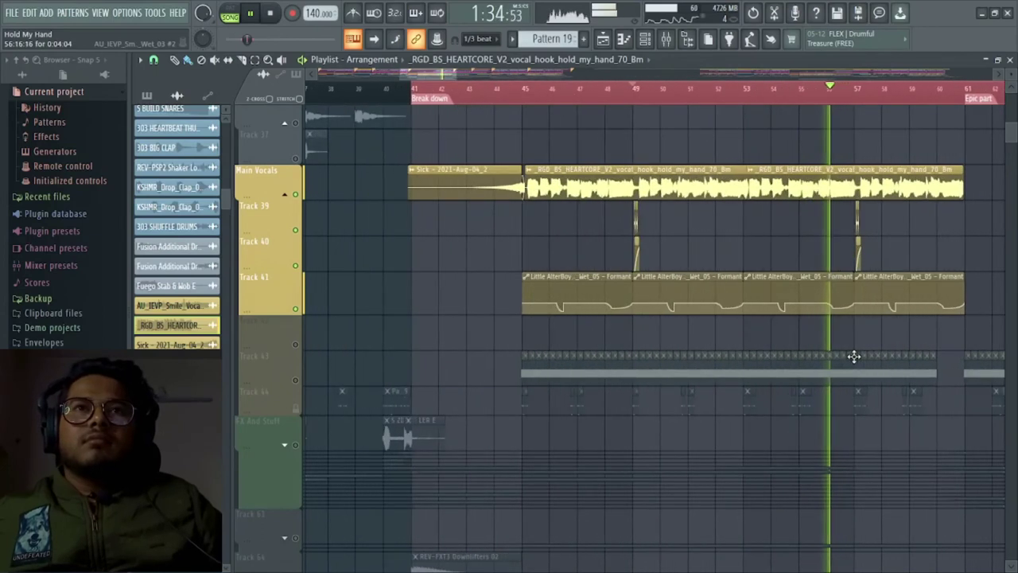
pyautogui.press('space')
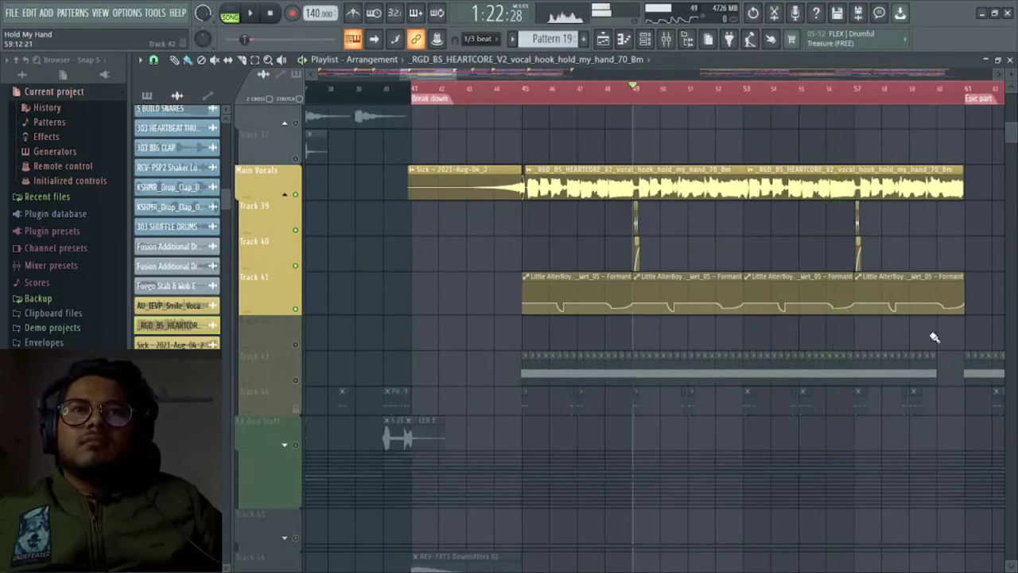
# Step: Solo the repeated vocal clips on Track 43 and listen to them from bar 45
pyautogui.click(526, 91)
pyautogui.scroll(-2, 481, 326)
pyautogui.scroll(2, 481, 326)
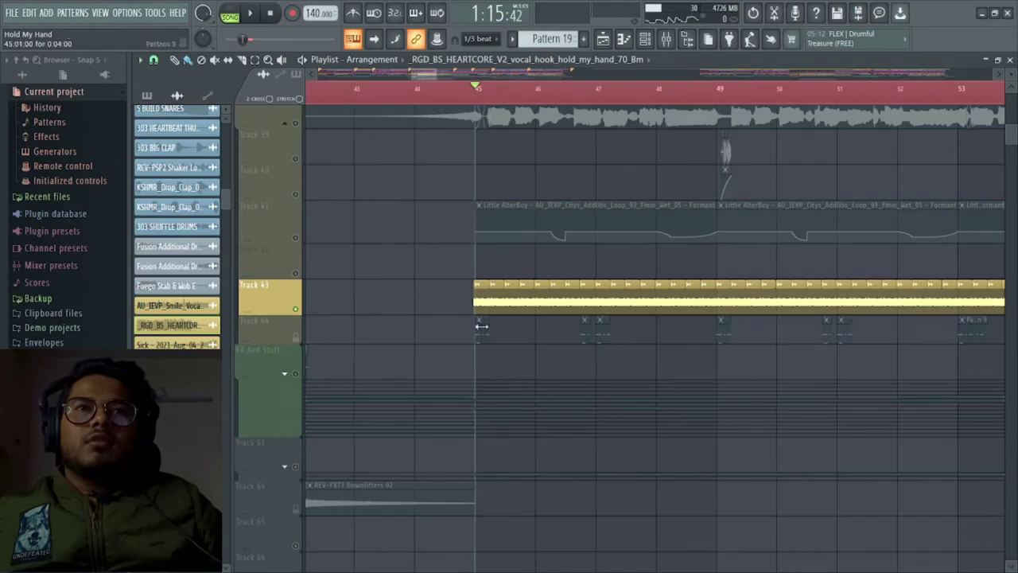
pyautogui.scroll(1, 540, 334)
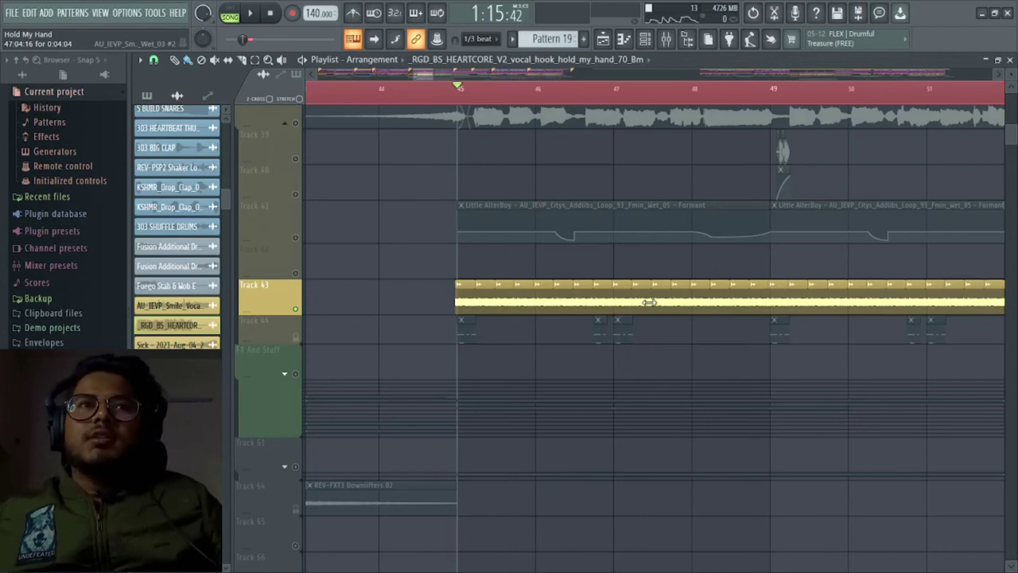
pyautogui.press('space')
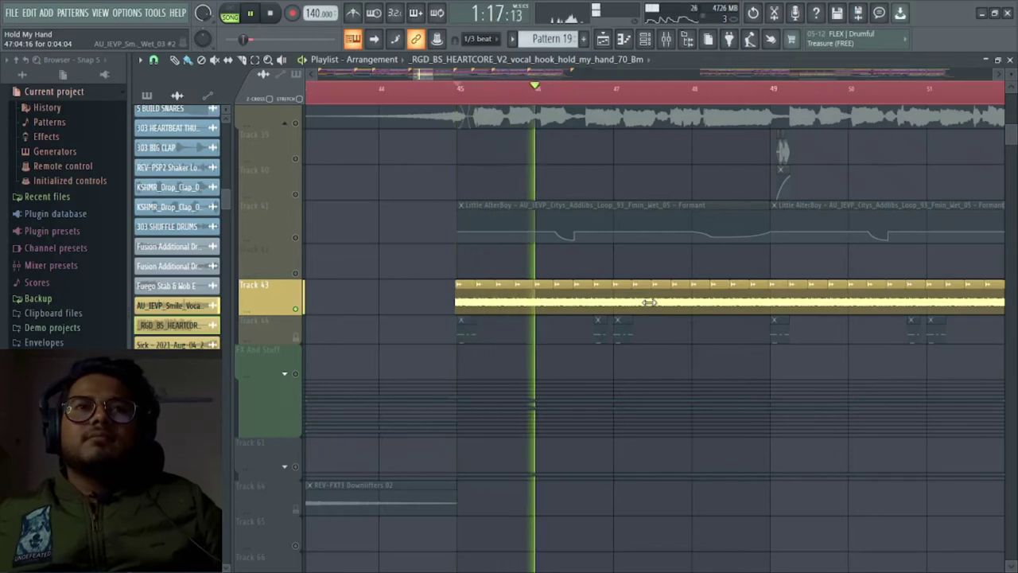
pyautogui.press('space')
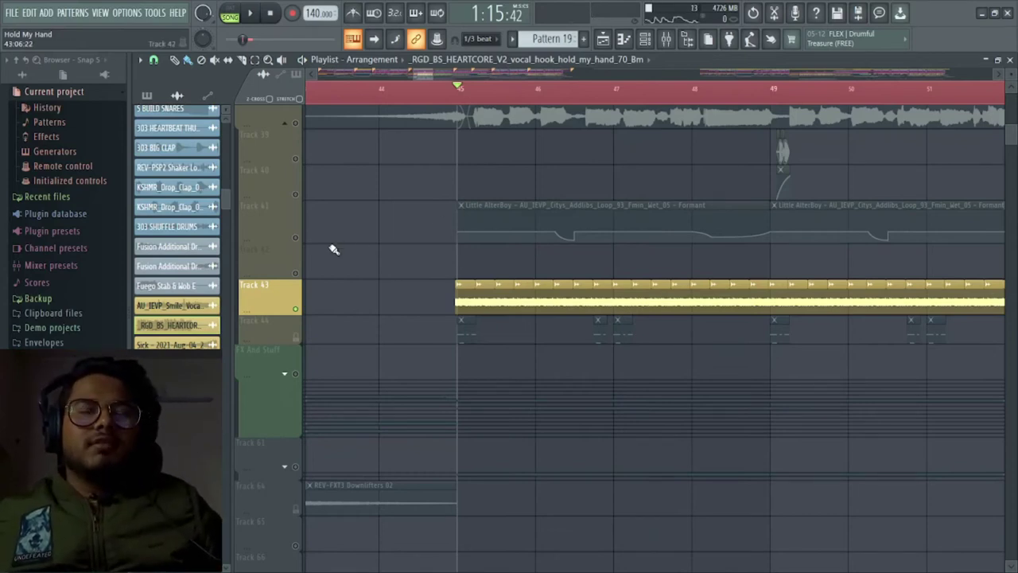
# Step: Bring back the Track 30 chords, Break Bass and Main Vocals alongside Track 43 and play the layers together from bar 45
pyautogui.moveTo(307, 275); pyautogui.dragTo(300, 115)
pyautogui.scroll(3, 391, 269)
pyautogui.scroll(-3, 391, 269)
pyautogui.press('space')
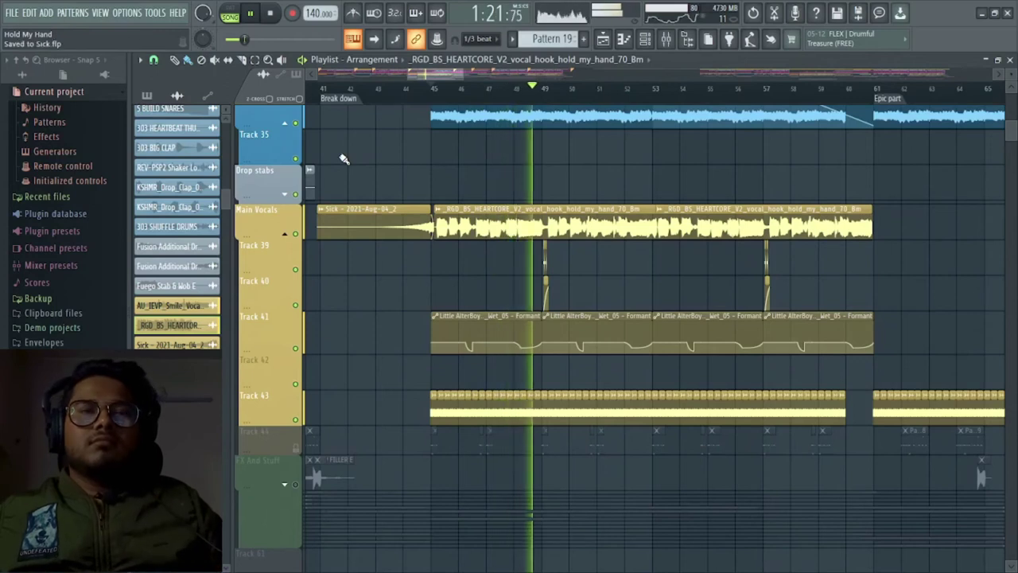
pyautogui.scroll(-2, 344, 159)
pyautogui.scroll(-4, 343, 159)
pyautogui.scroll(3, 311, 341)
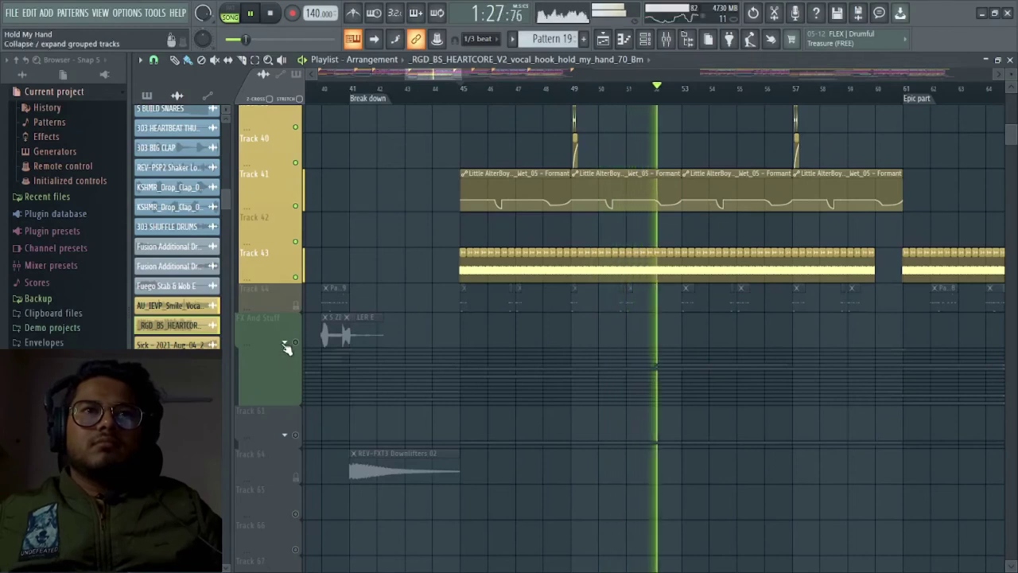
pyautogui.scroll(5, 282, 340)
pyautogui.press('space')
# Step: Enable Break synths with the filter cutoff automation on Tracks 28 and 29, and briefly play from bar 48
pyautogui.scroll(10, 281, 336)
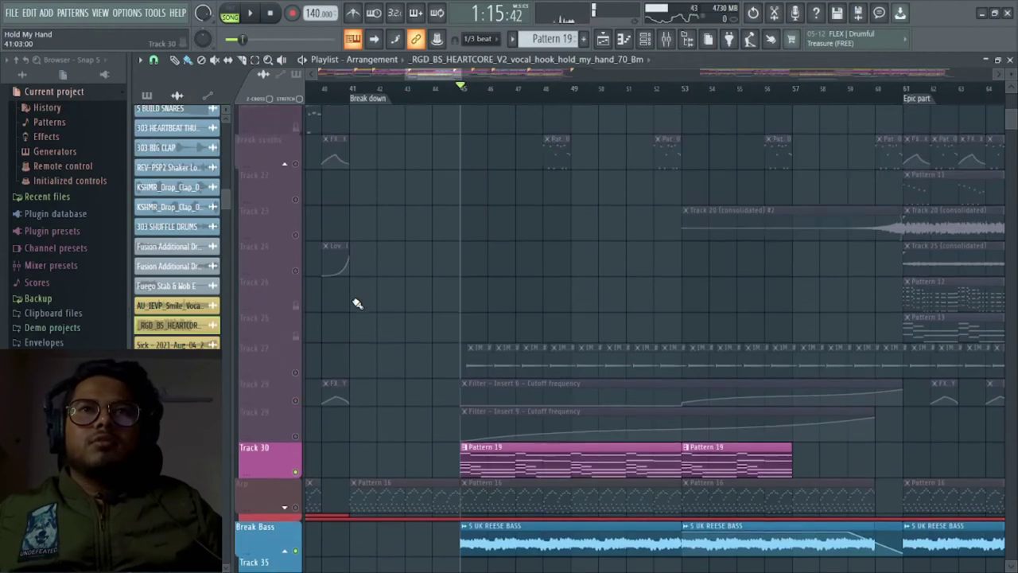
pyautogui.scroll(3, 652, 293)
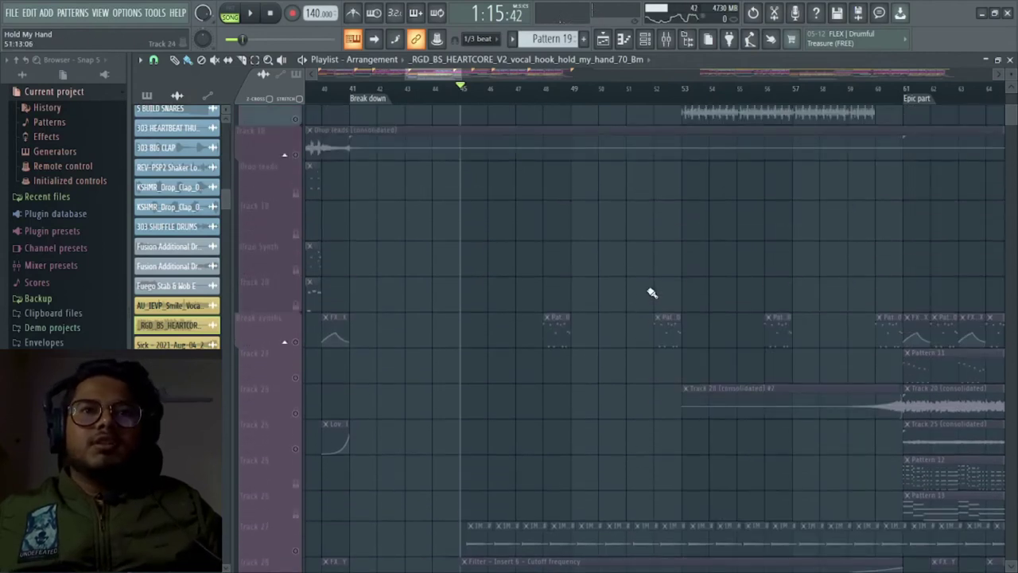
pyautogui.click(330, 259)
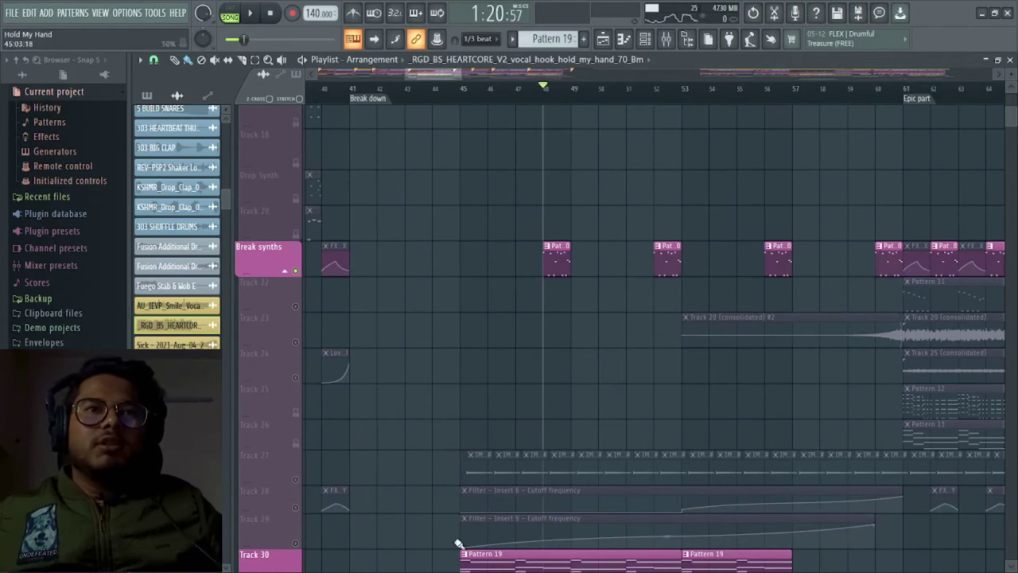
pyautogui.click(296, 544)
pyautogui.click(295, 508)
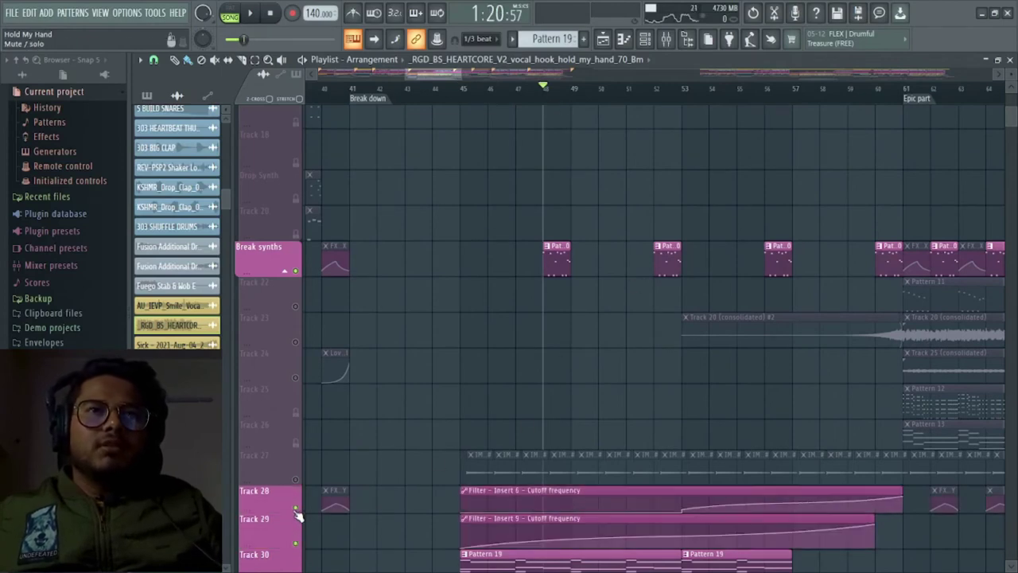
pyautogui.press('space')
pyautogui.press('space')
# Step: Solo Break synths with the filter automation on Tracks 28 and 29, and listen from bars 48 and 56
pyautogui.rightClick(297, 271)
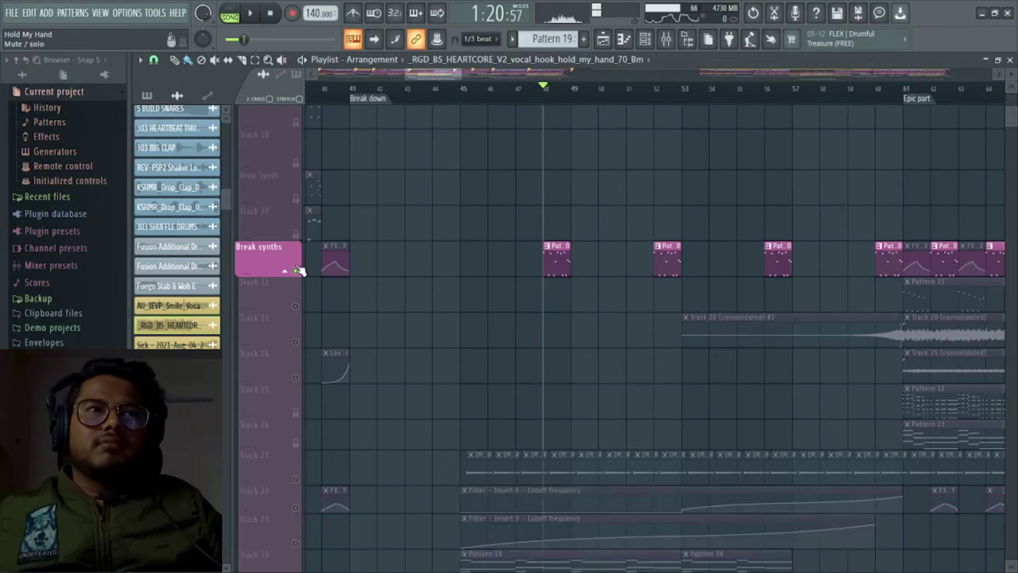
pyautogui.click(295, 508)
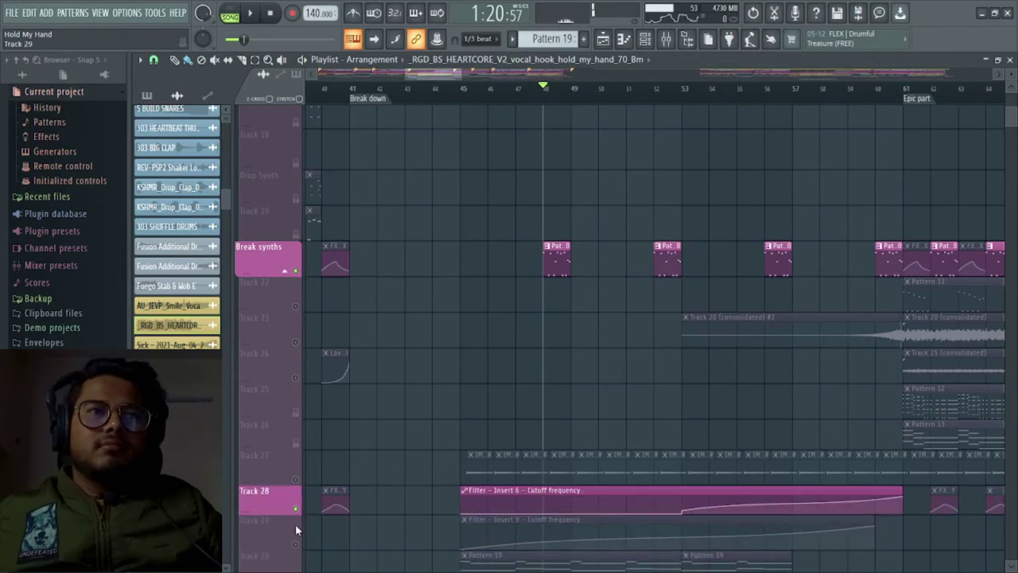
pyautogui.click(299, 546)
pyautogui.press('space')
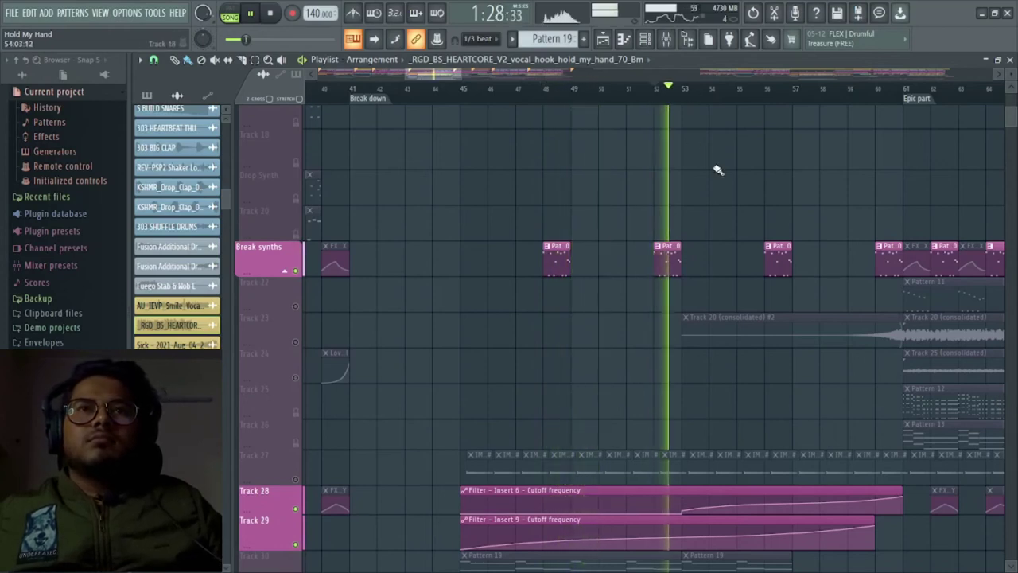
pyautogui.click(762, 89)
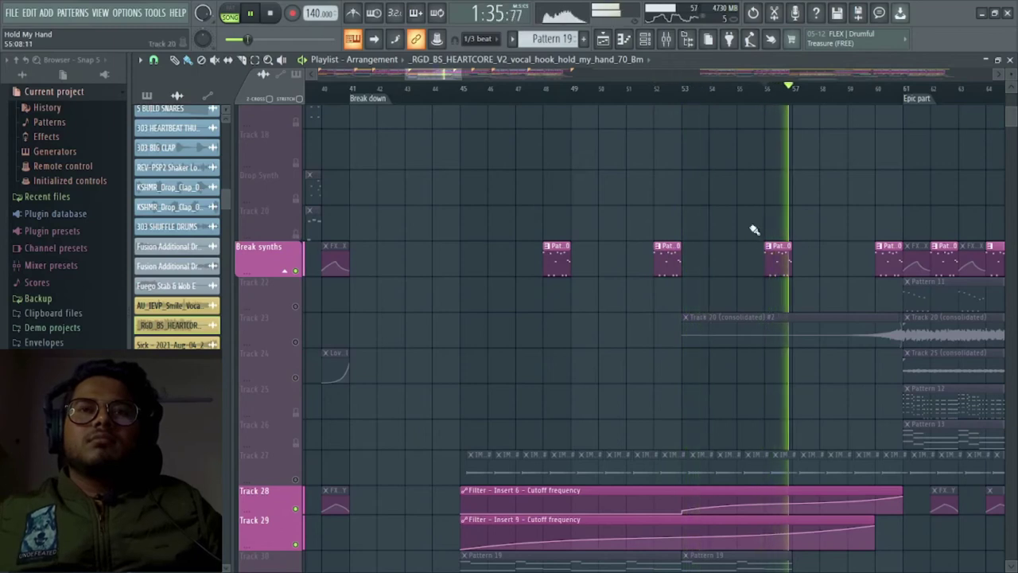
pyautogui.press('space')
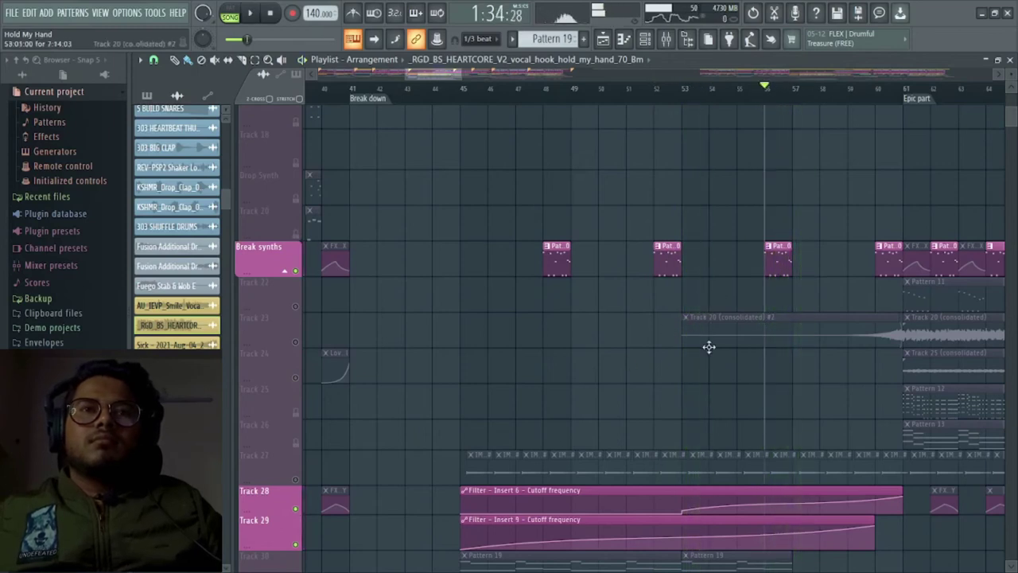
# Step: Expand the FX And Stuff track group
pyautogui.scroll(-2, 493, 378)
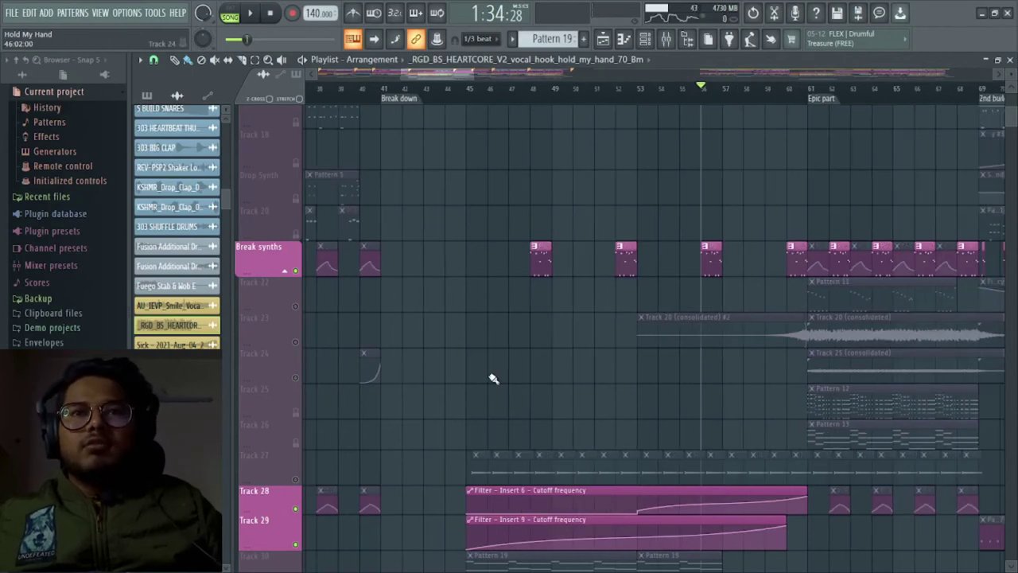
pyautogui.scroll(-3, 493, 379)
pyautogui.scroll(-7, 493, 379)
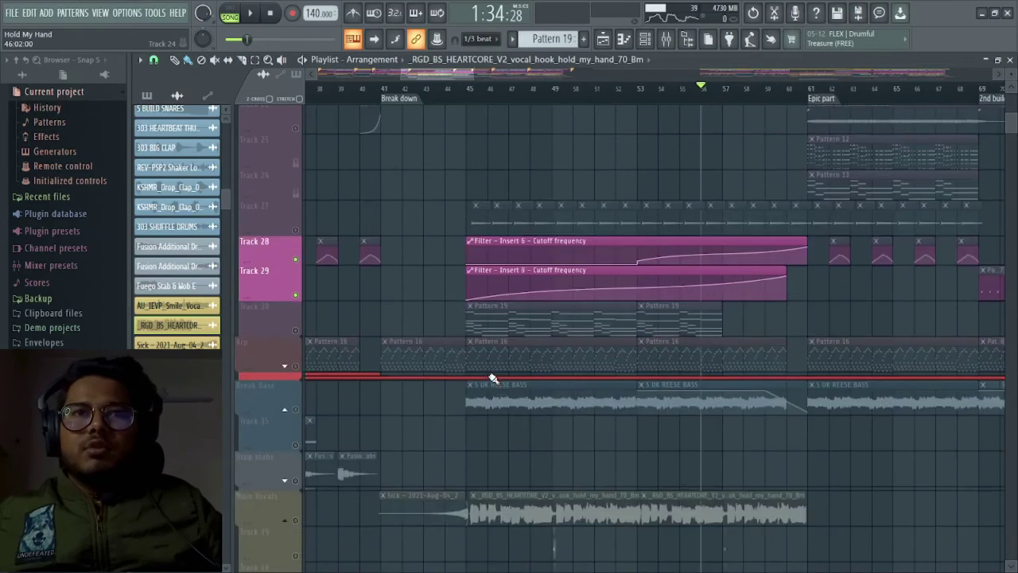
pyautogui.scroll(-3, 493, 379)
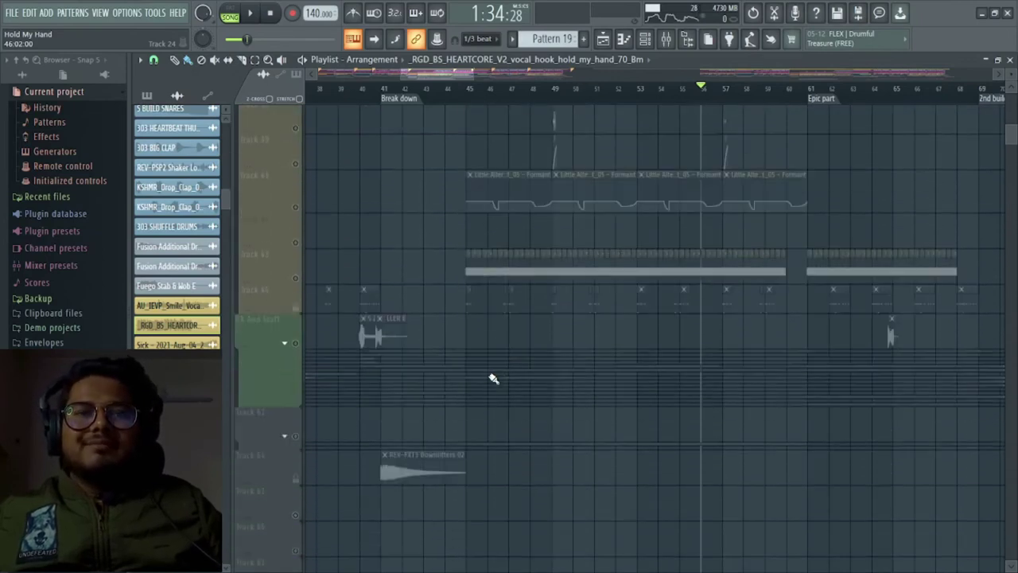
pyautogui.click(285, 272)
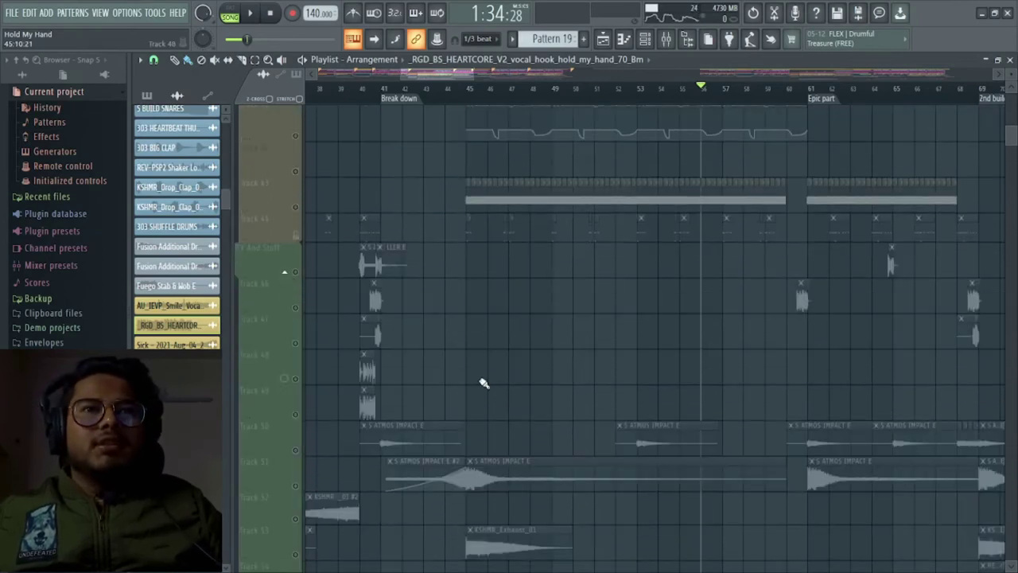
# Step: Enable S ATMOS IMPACT E on Track 51 and KSHMR_Exhaust_01 on Track 53 while playing from bar 45
pyautogui.scroll(-3, 493, 389)
pyautogui.click(480, 101)
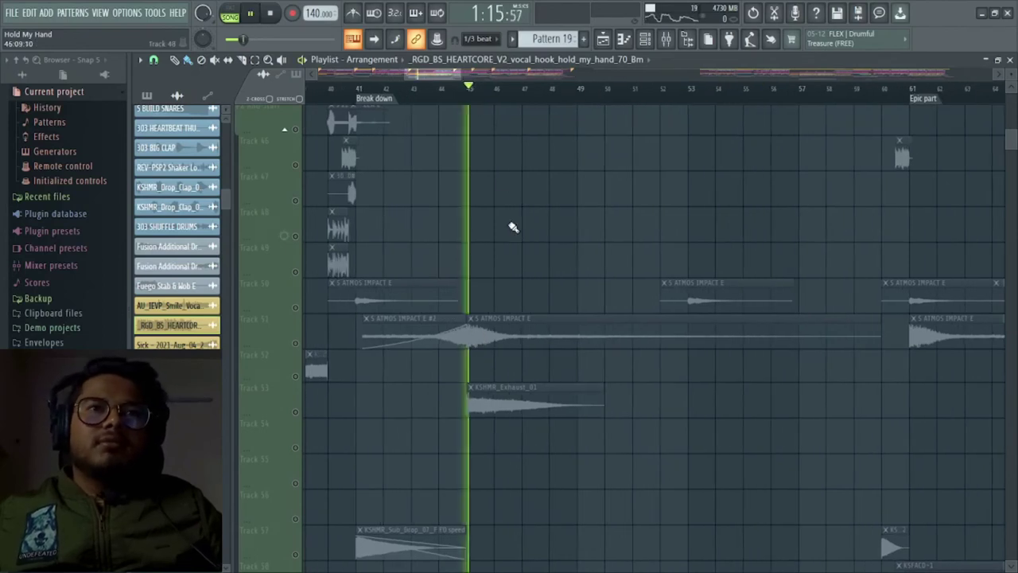
pyautogui.click(289, 342)
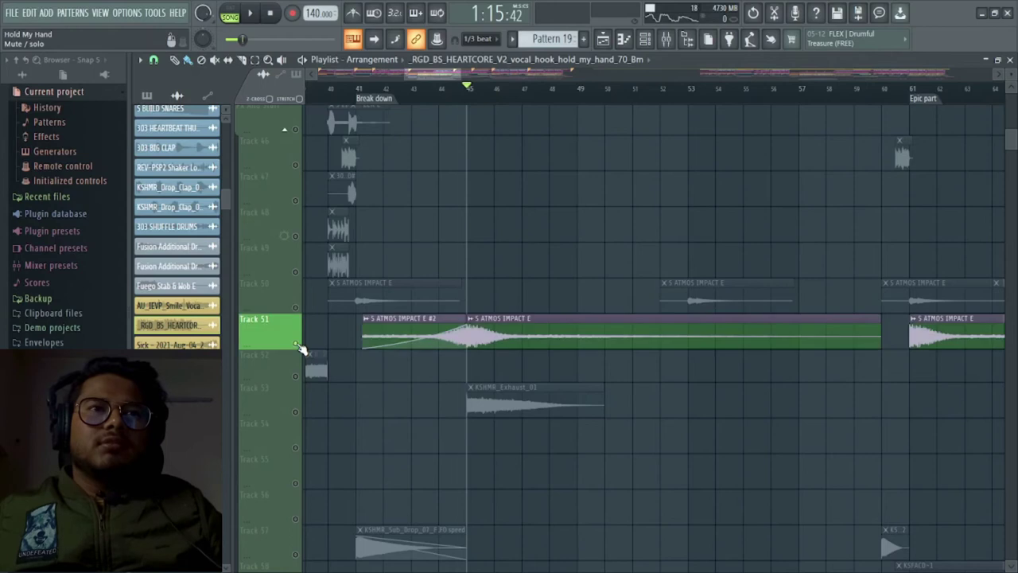
pyautogui.press('space')
pyautogui.click(307, 420)
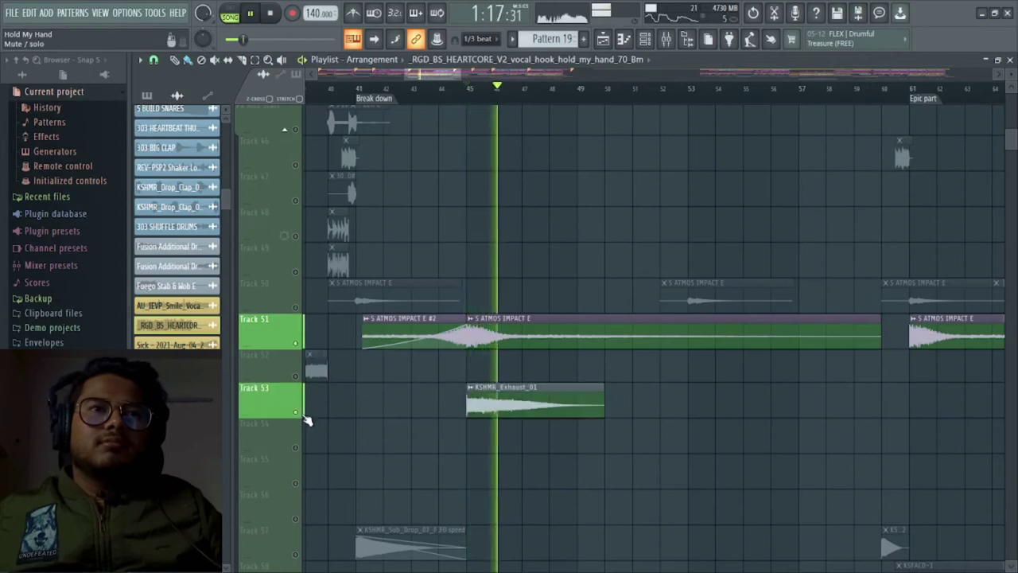
# Step: Expand the Track 61 group to check its clips, stop playback and collapse the group
pyautogui.scroll(-5, 307, 420)
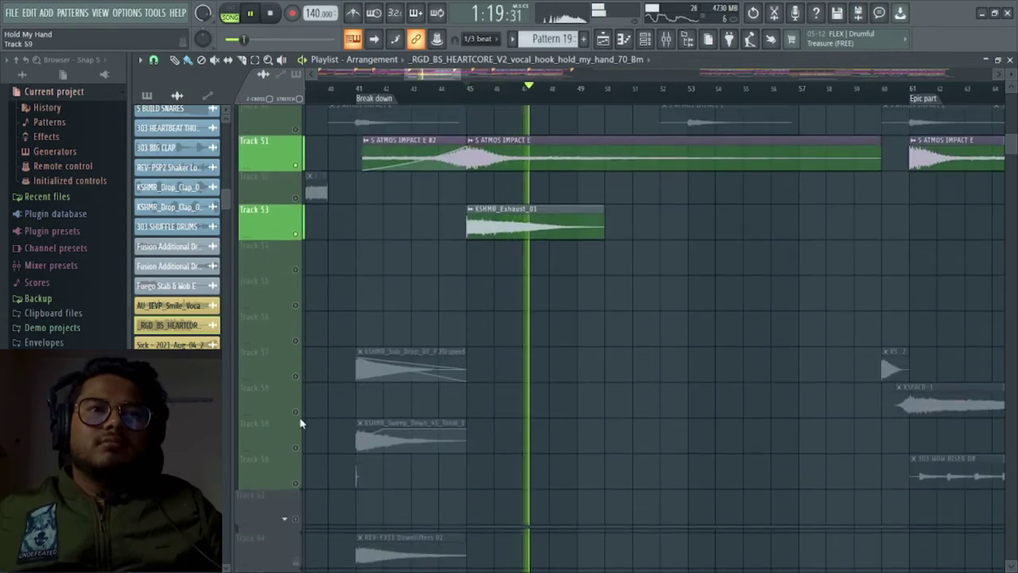
pyautogui.click(286, 518)
pyautogui.scroll(-2, 302, 501)
pyautogui.press('space')
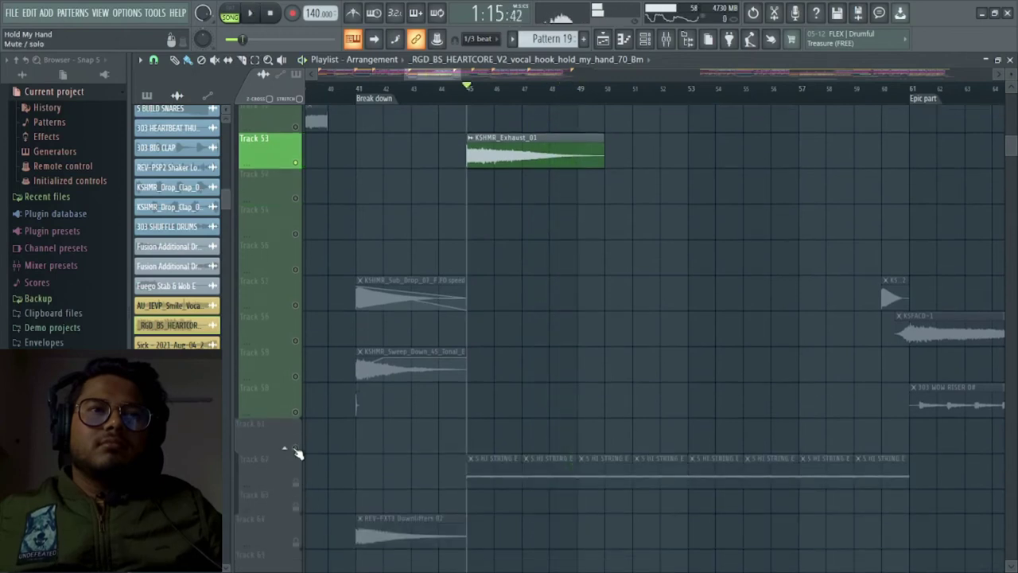
pyautogui.click(285, 448)
# Step: Enable the S ATMOS IMPACT E clips on Track 50 and listen to the effects from bar 53
pyautogui.scroll(9, 291, 449)
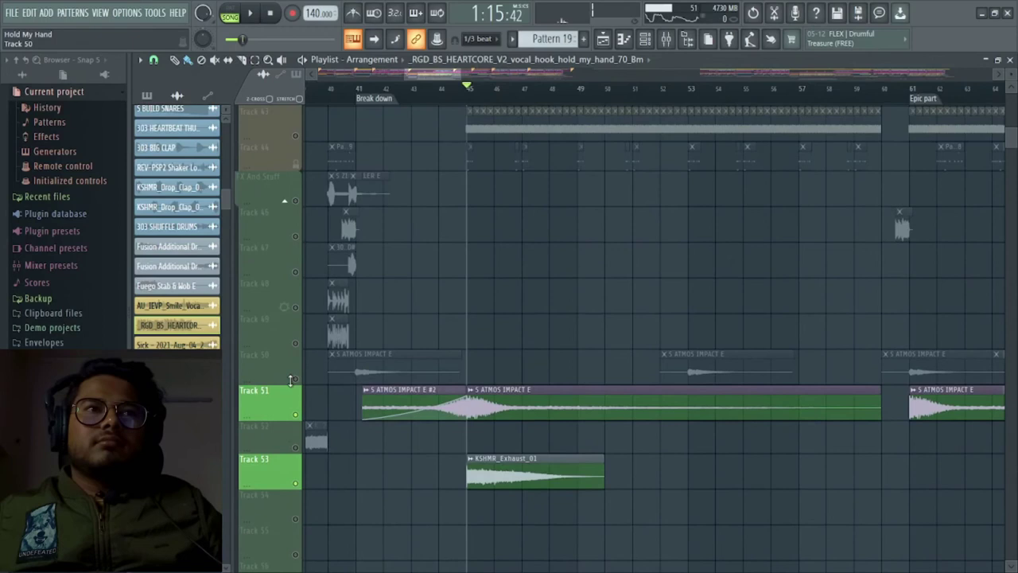
pyautogui.click(291, 381)
pyautogui.click(690, 94)
pyautogui.press('space')
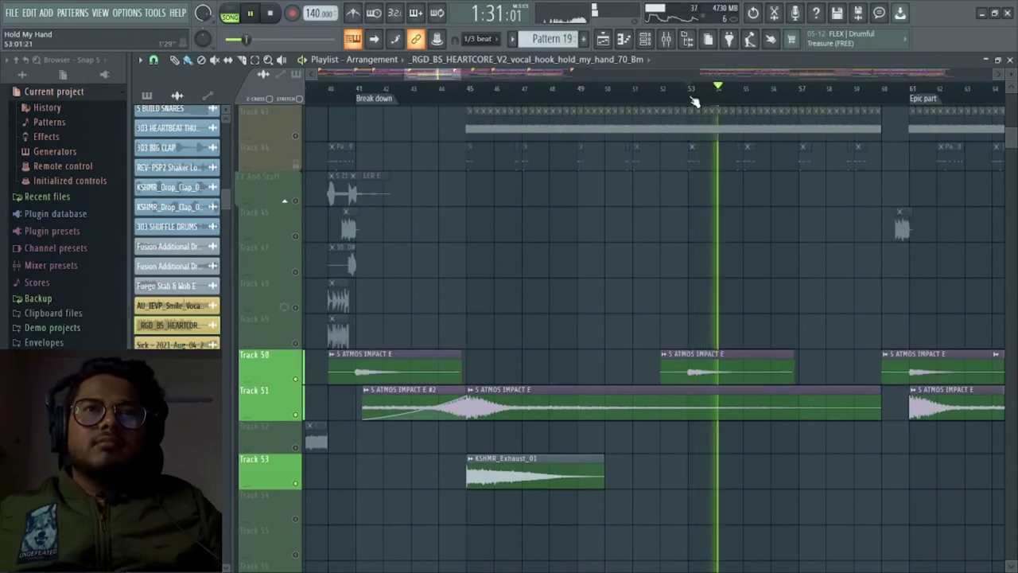
pyautogui.press('space')
# Step: Unmute the vocal and FX And Stuff tracks again and set the playback position to bar 45
pyautogui.scroll(-8, 345, 189)
pyautogui.scroll(-4, 345, 188)
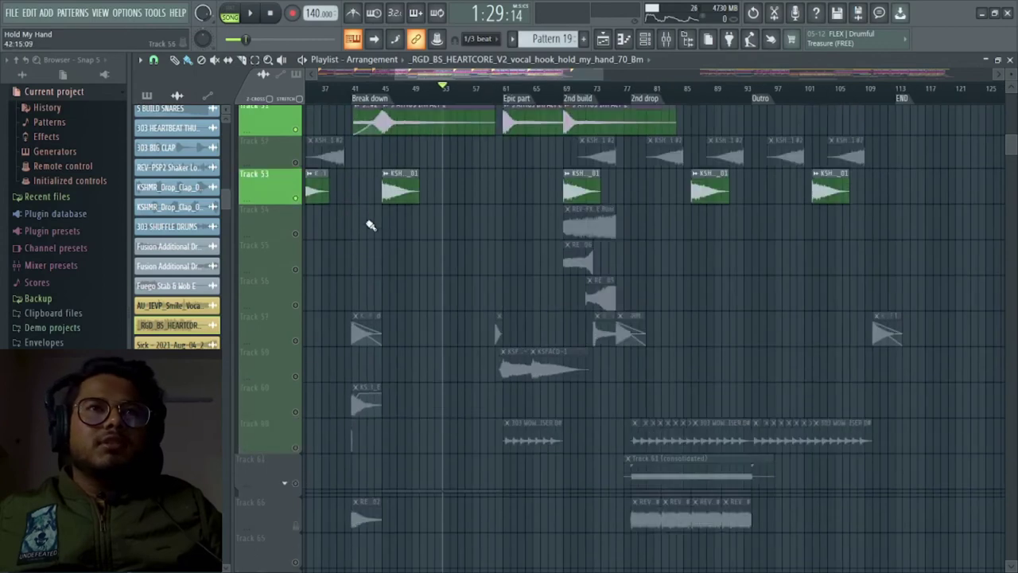
pyautogui.scroll(4, 347, 276)
pyautogui.scroll(9, 350, 277)
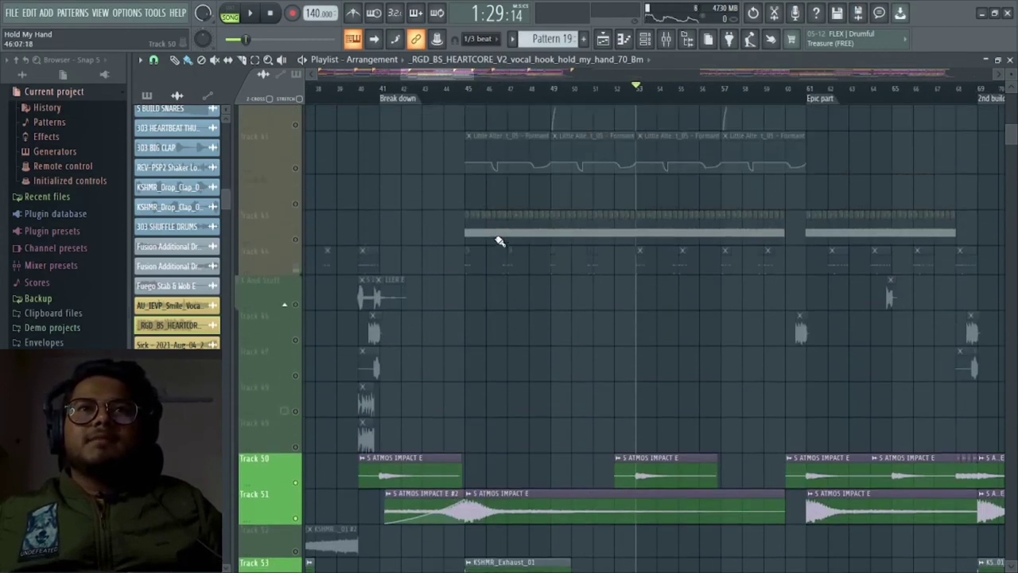
pyautogui.click(301, 310)
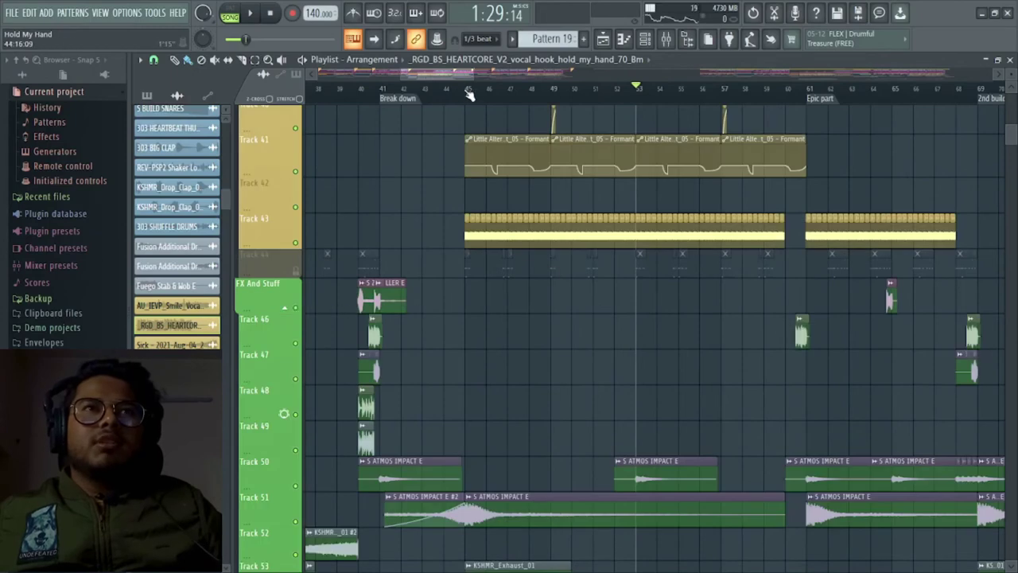
pyautogui.click(468, 89)
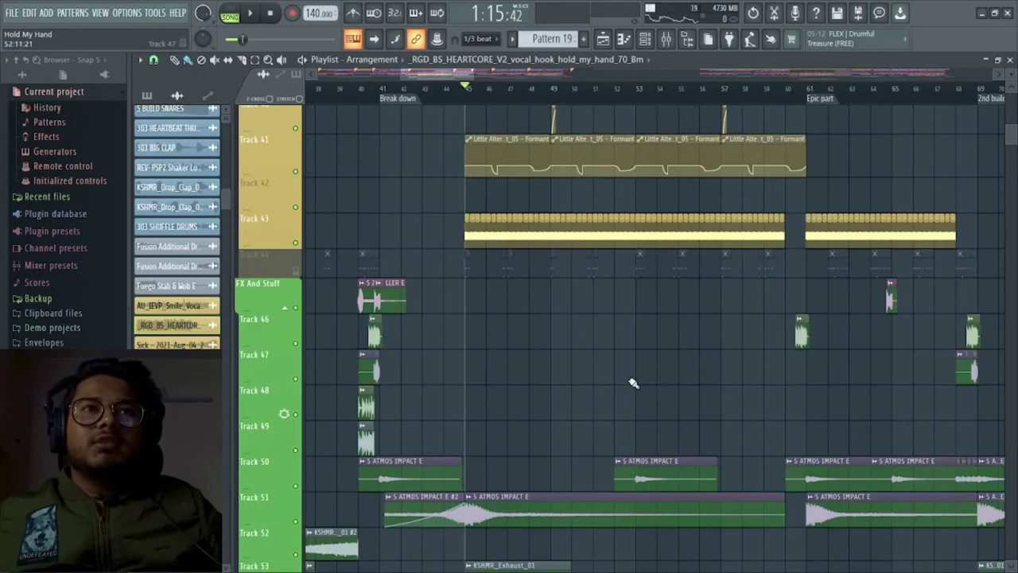
# Step: Play the break down from bar 45, save the project and collapse the FX And Stuff group
pyautogui.press('space')
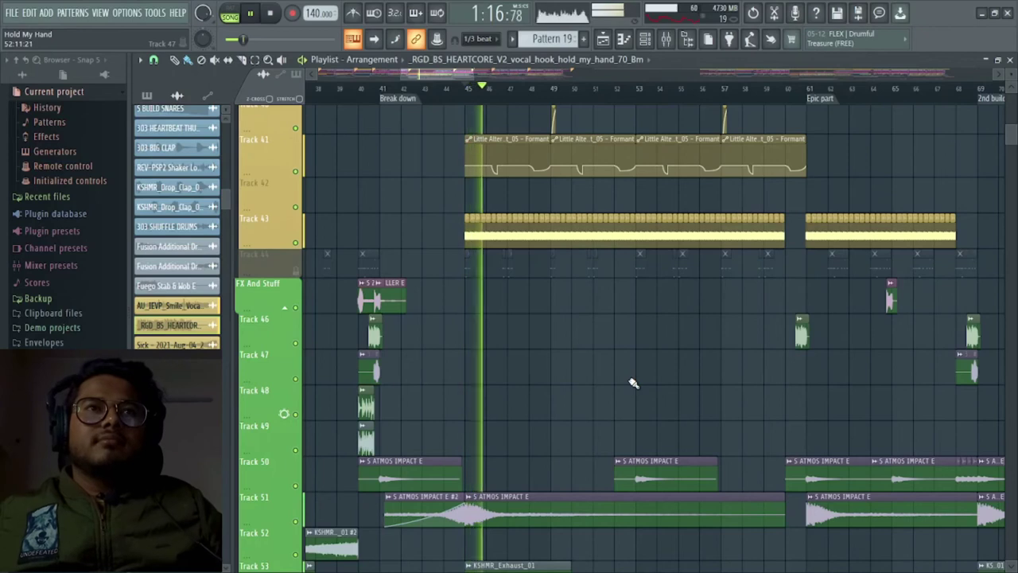
pyautogui.hotkey('ctrl', 's')
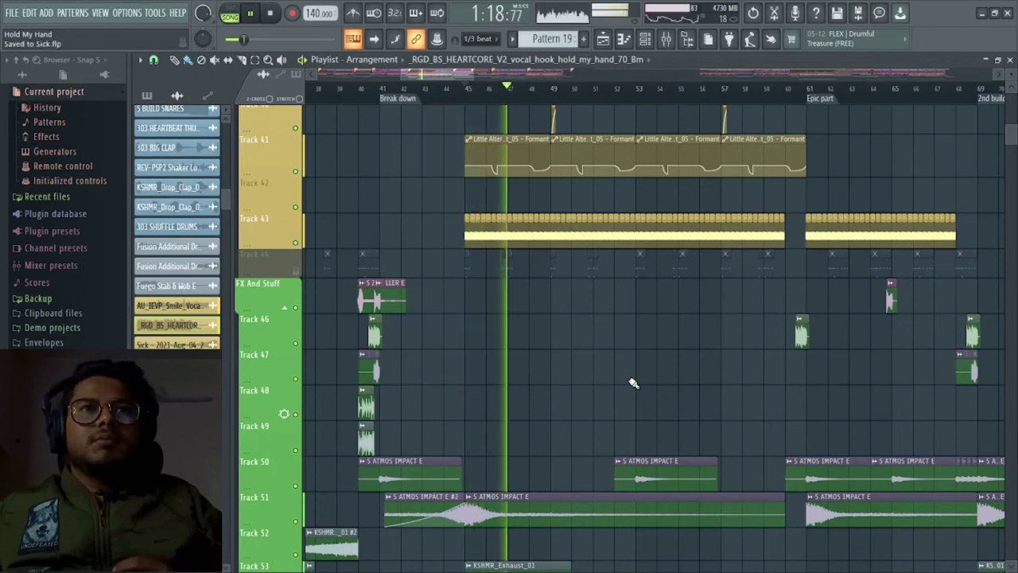
pyautogui.click(291, 310)
# Step: Run the macro that purges unused audio clips from the project and stop playback
pyautogui.click(128, 12)
pyautogui.click(156, 24)
pyautogui.click(155, 12)
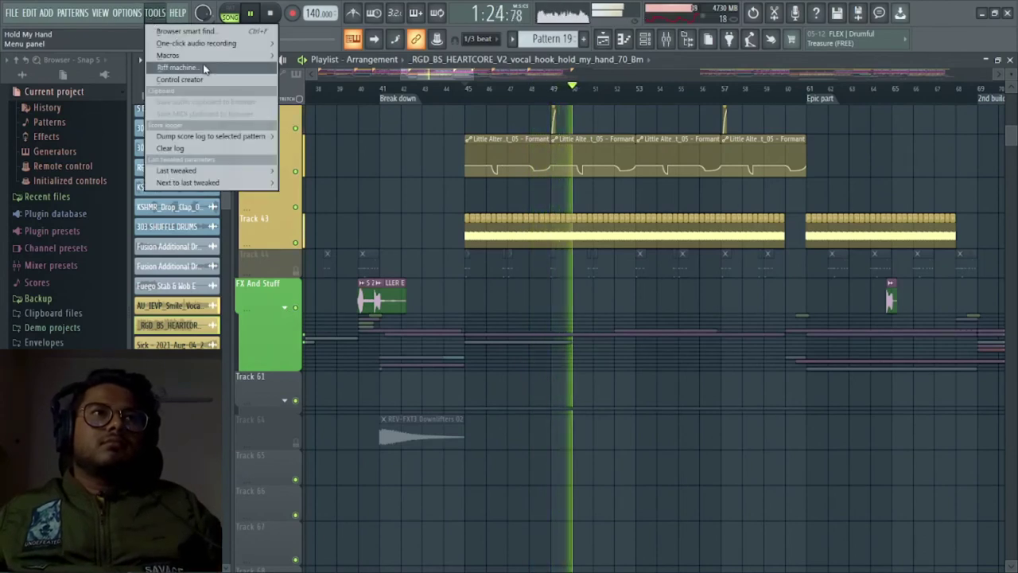
pyautogui.moveTo(220, 57)
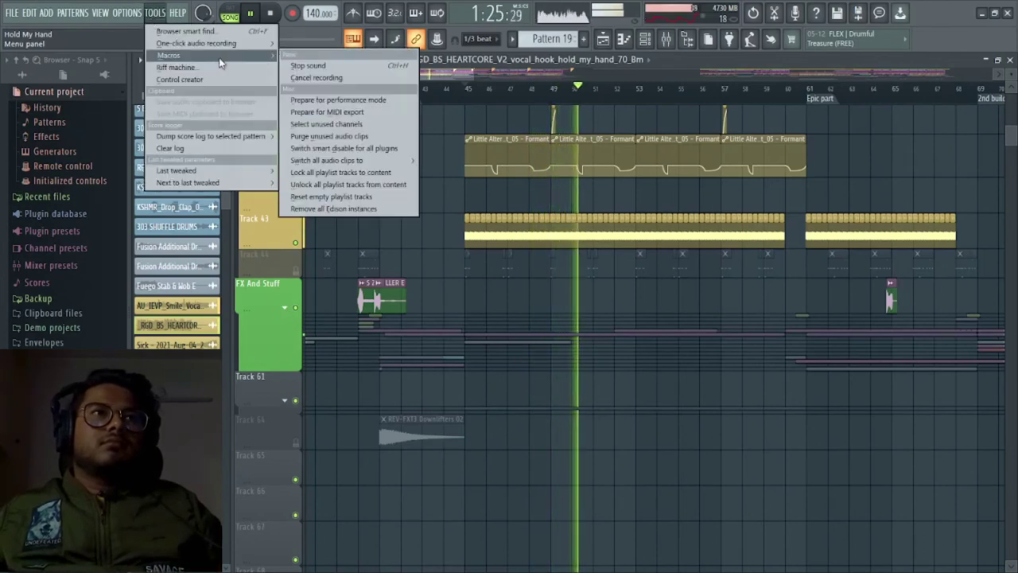
pyautogui.click(359, 138)
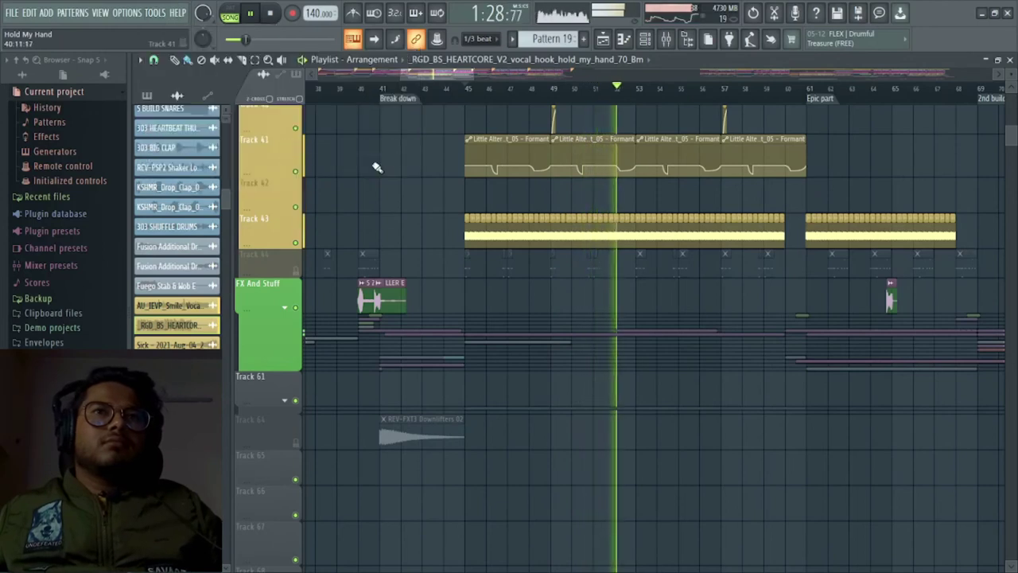
pyautogui.press('space')
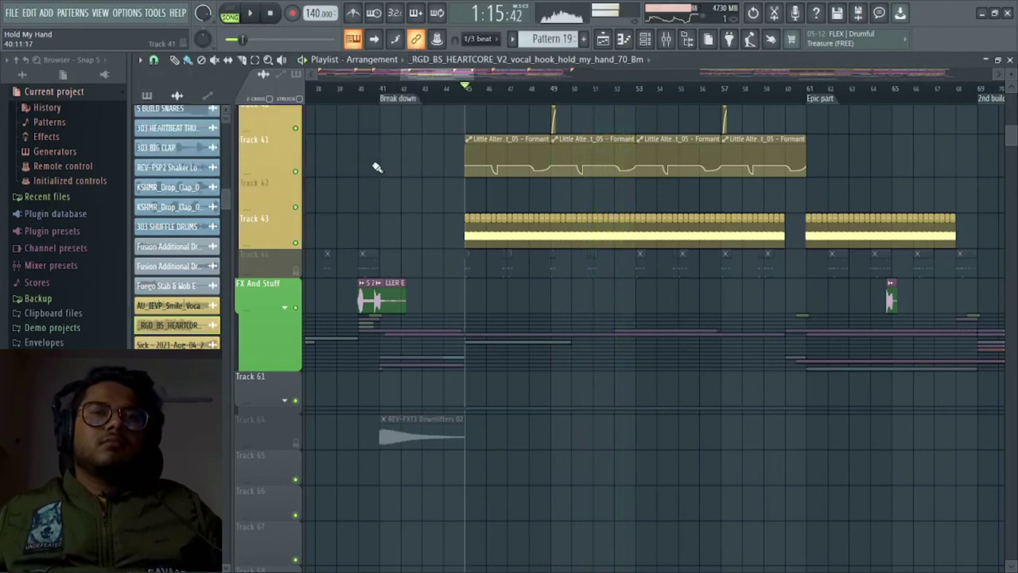
# Step: Set the playback position to the start of the Epic part at bar 61
pyautogui.keyDown('ctrl'); pyautogui.scroll(-5, 763, 250); pyautogui.keyUp('ctrl')
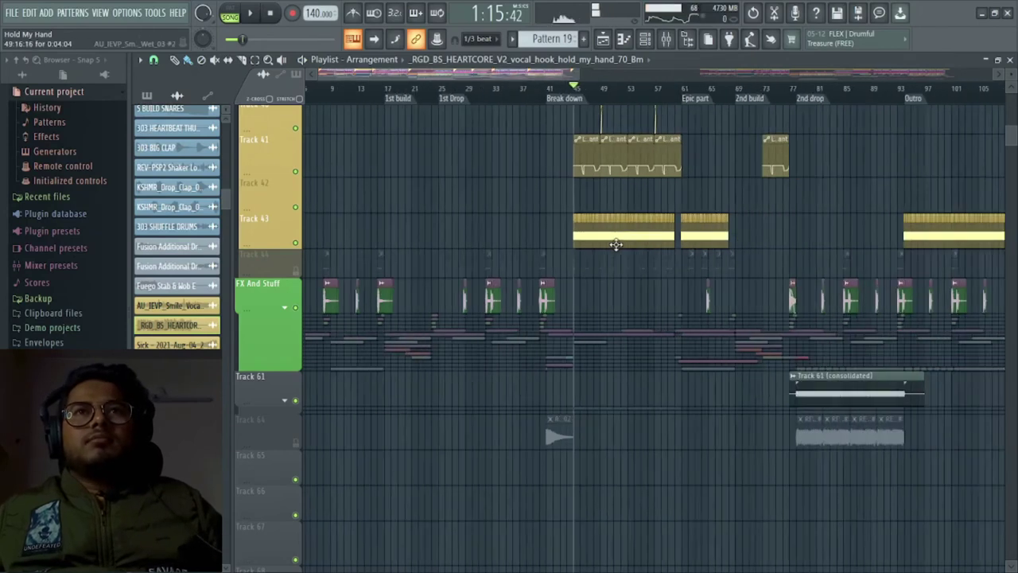
pyautogui.scroll(3, 764, 251)
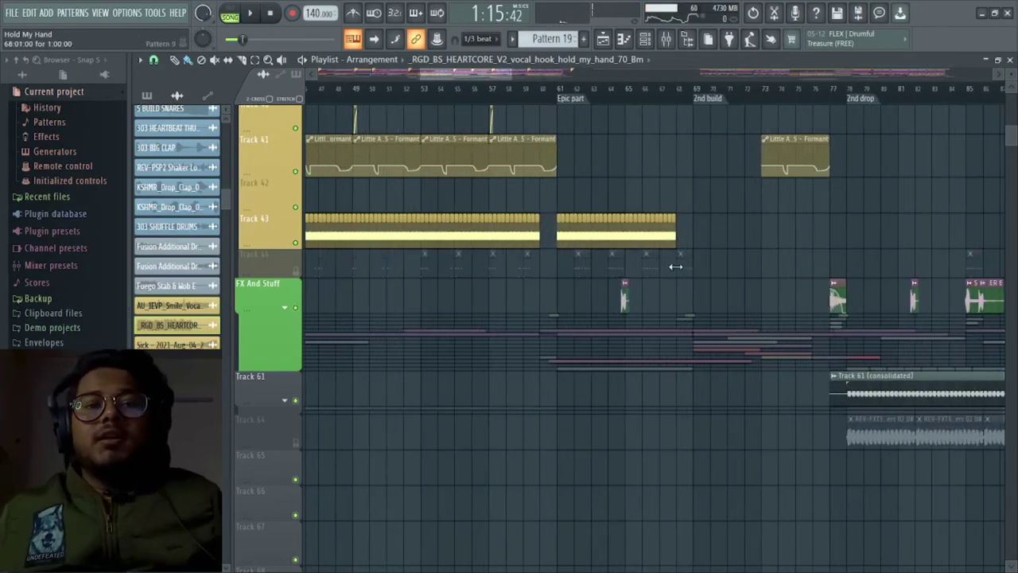
pyautogui.scroll(4, 675, 267)
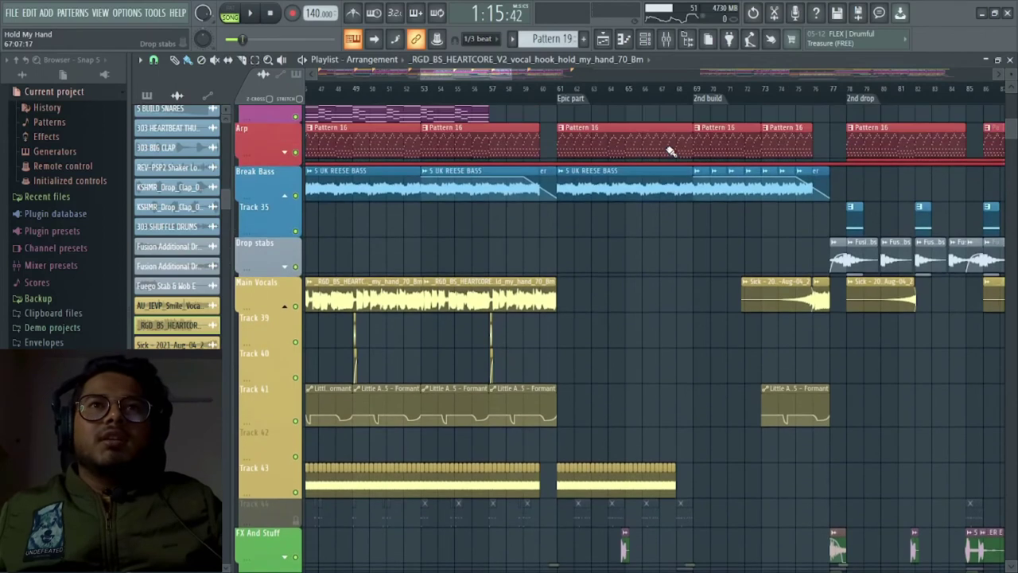
pyautogui.scroll(2, 671, 151)
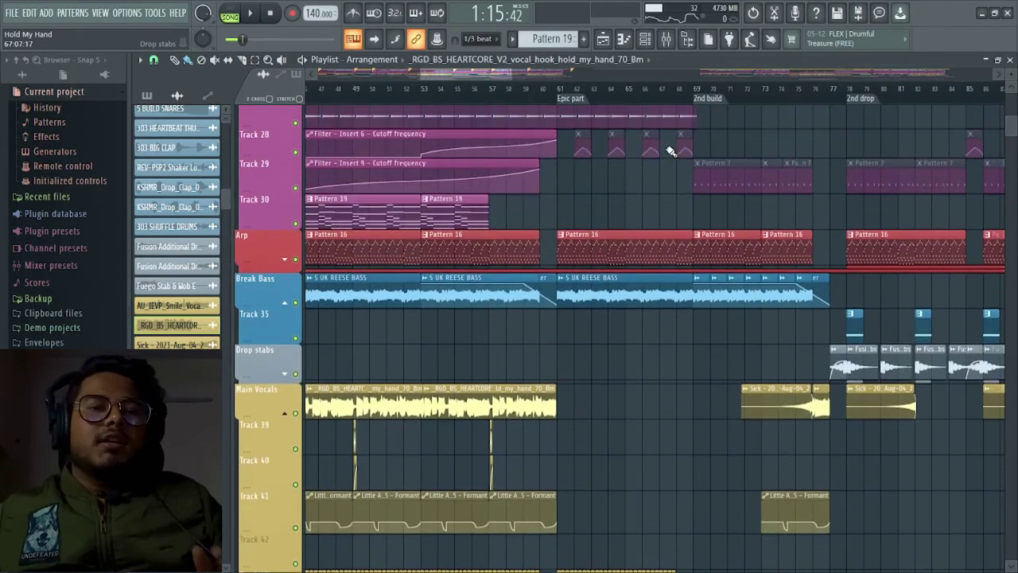
pyautogui.scroll(4, 670, 152)
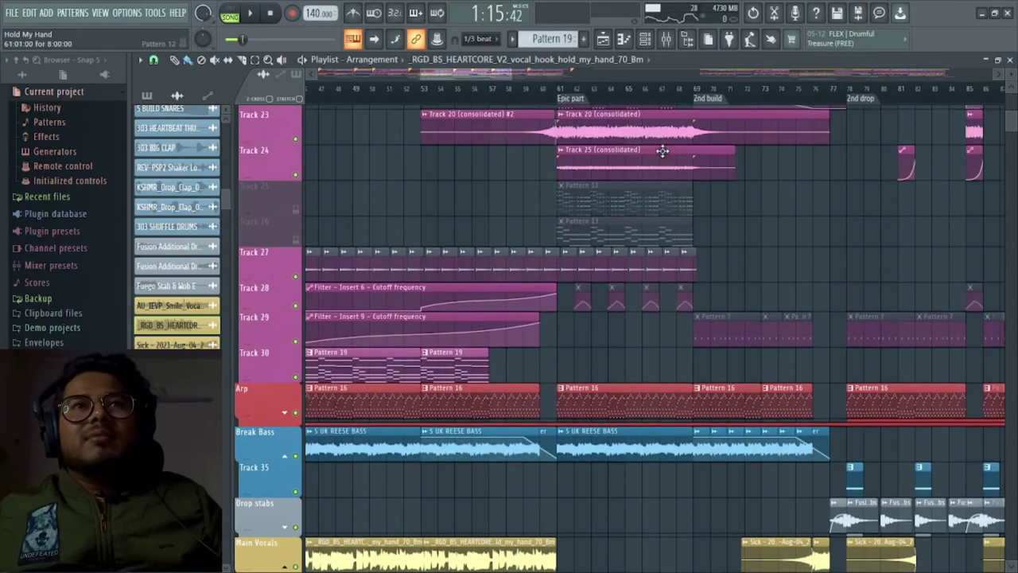
pyautogui.scroll(2, 528, 107)
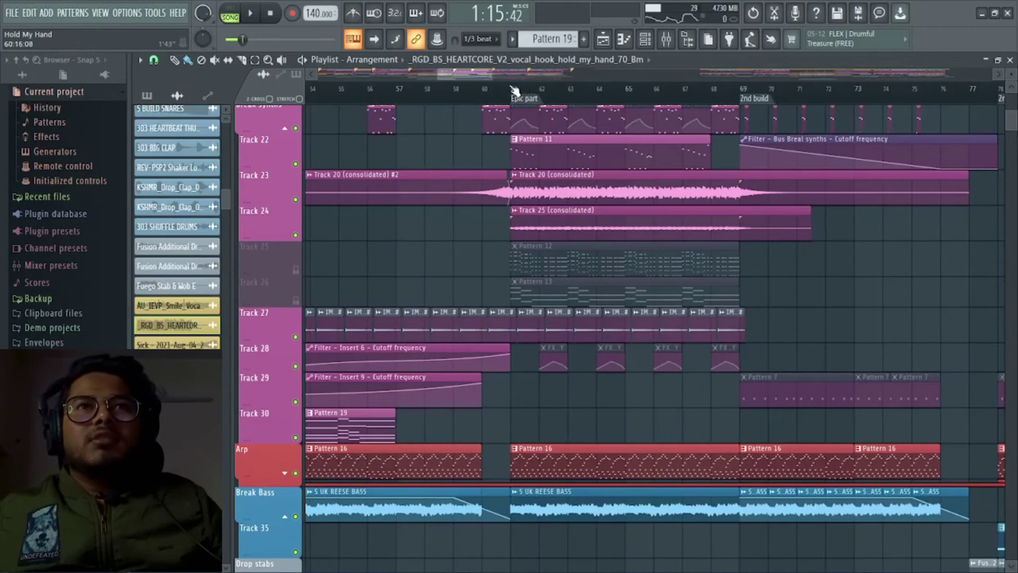
pyautogui.click(511, 87)
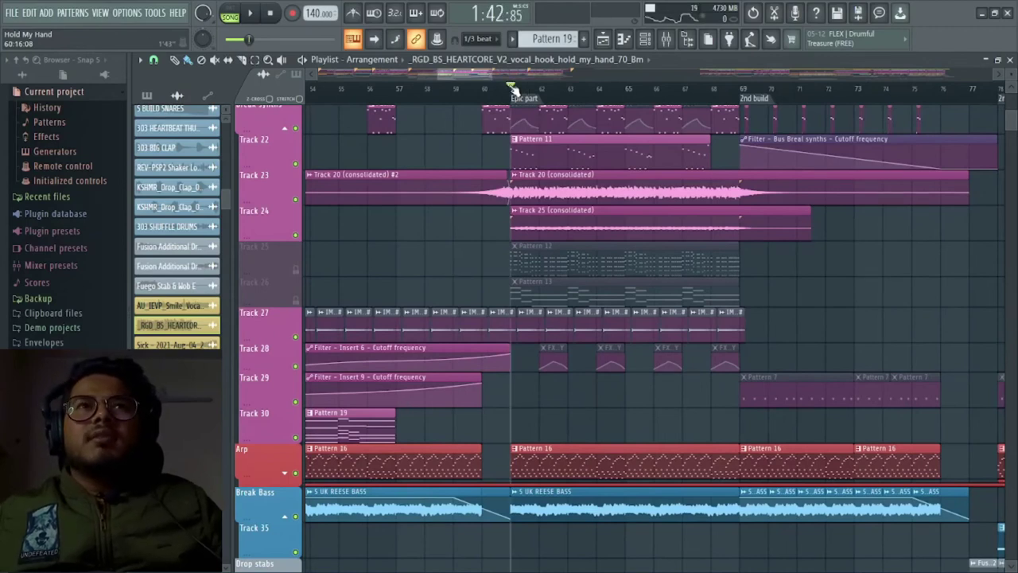
# Step: Solo Track 24 and listen to its consolidated clip from the start of the Epic part
pyautogui.scroll(5, 613, 285)
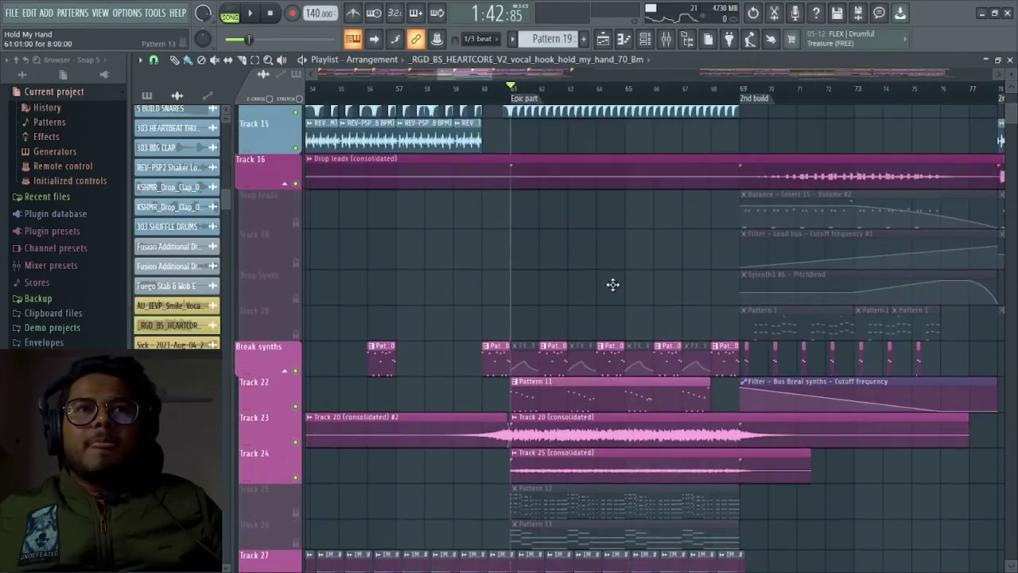
pyautogui.scroll(6, 613, 288)
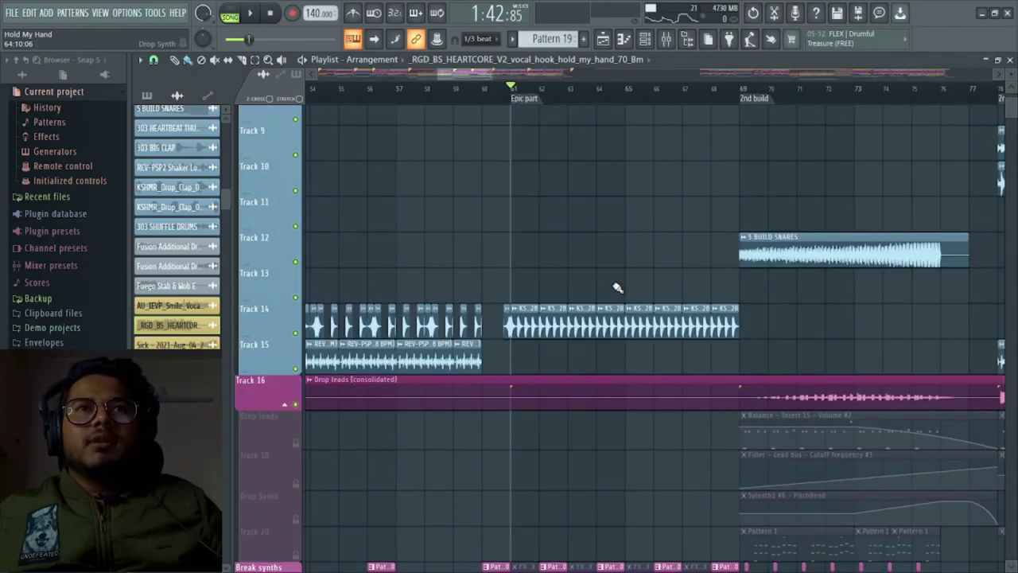
pyautogui.scroll(-8, 614, 288)
pyautogui.keyDown('ctrl'); pyautogui.click(295, 413); pyautogui.keyUp('ctrl')
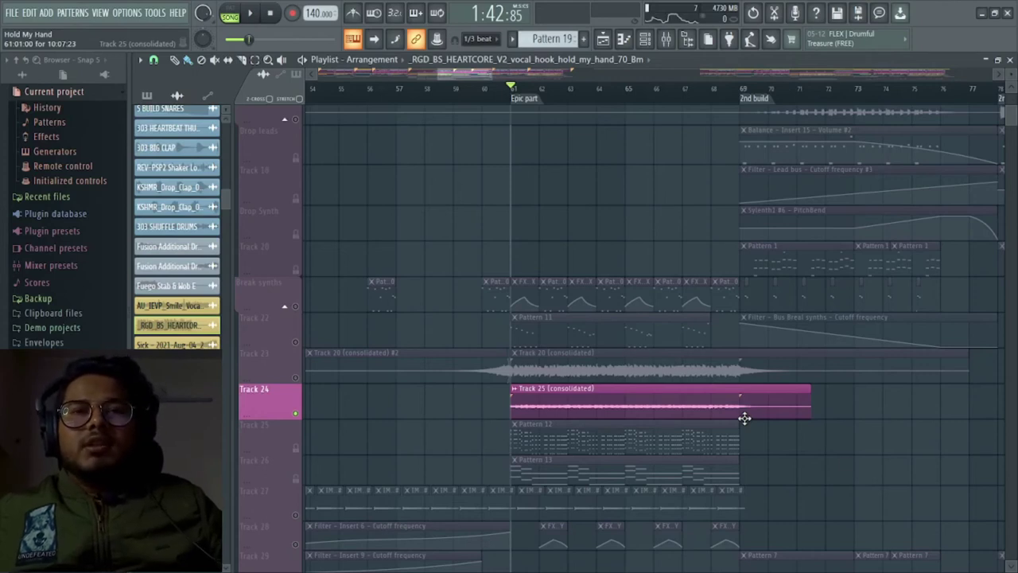
pyautogui.press('space')
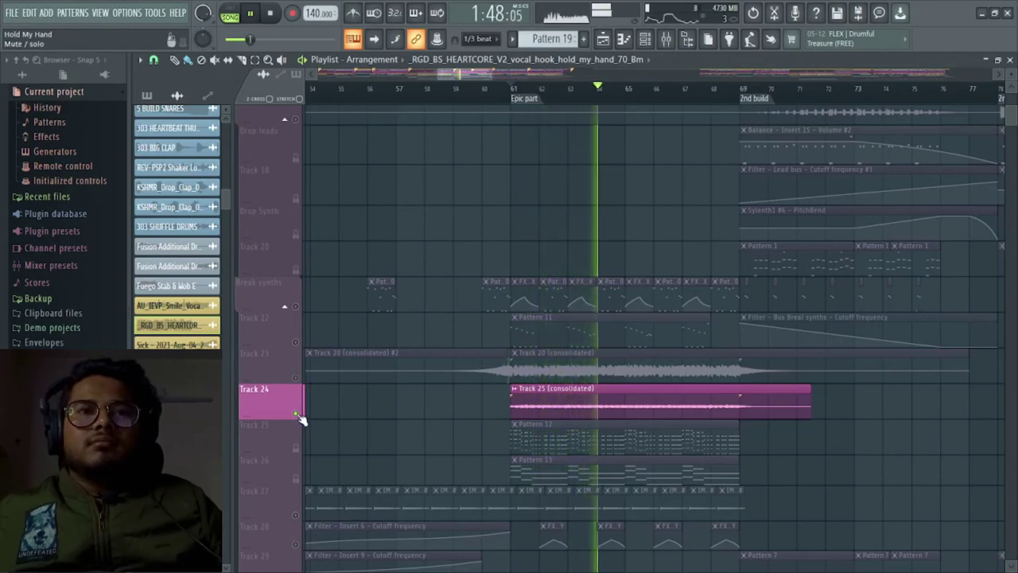
pyautogui.scroll(-3, 300, 414)
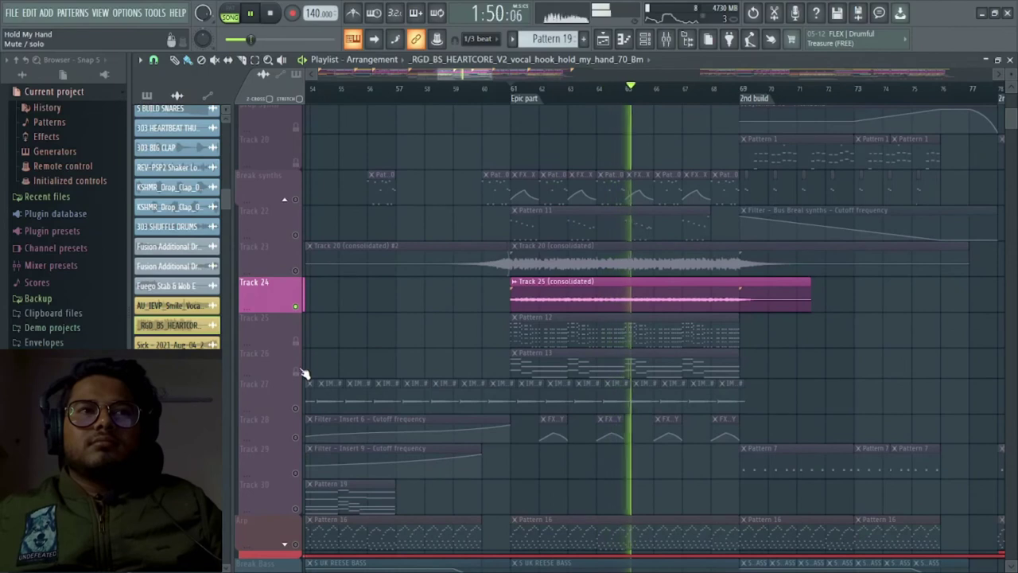
pyautogui.press('space')
# Step: Mute Track 24, enable Track 23 instead and listen to its consolidated clip from bar 61
pyautogui.click(295, 308)
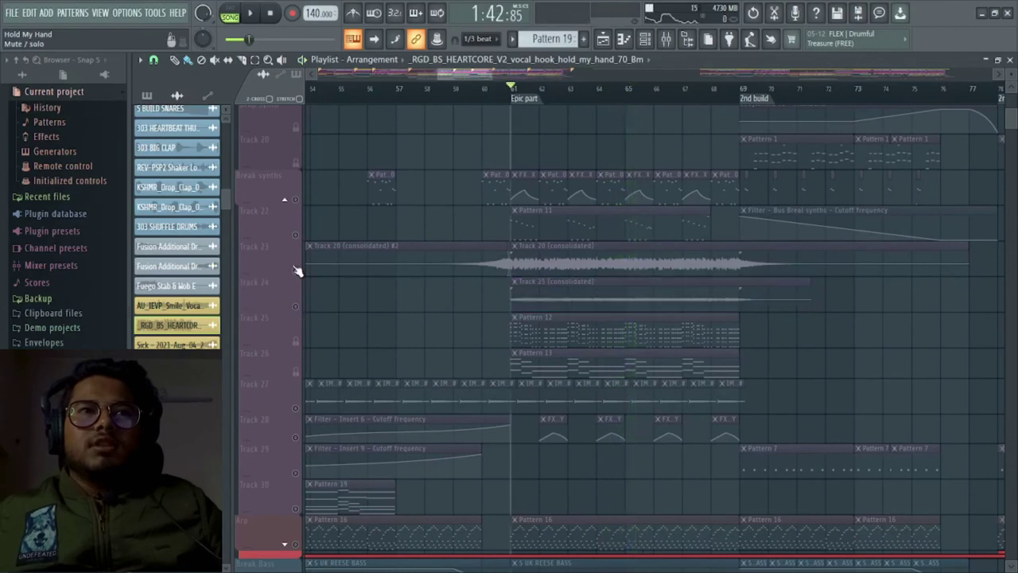
pyautogui.click(295, 270)
pyautogui.press('space')
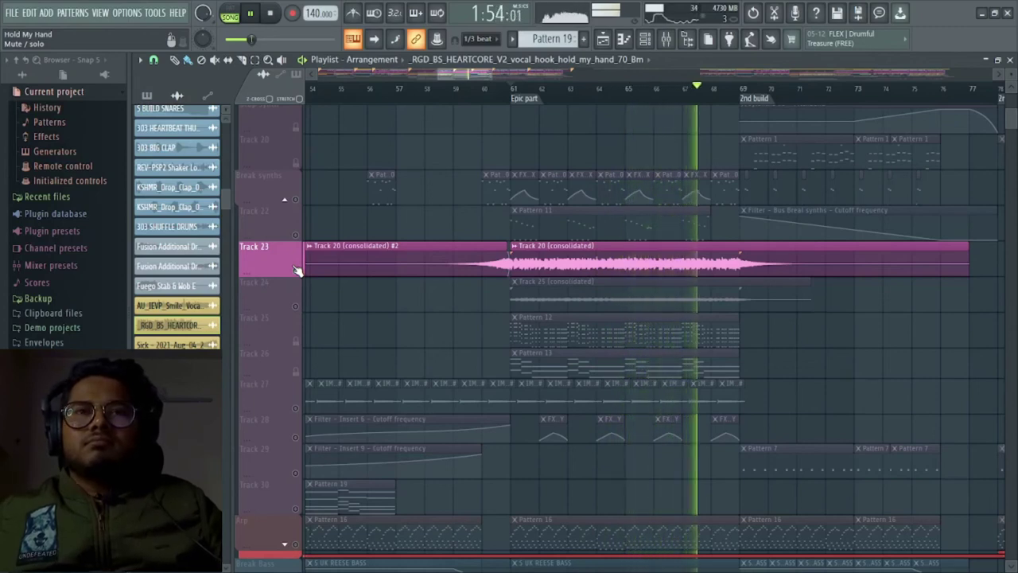
pyautogui.press('space')
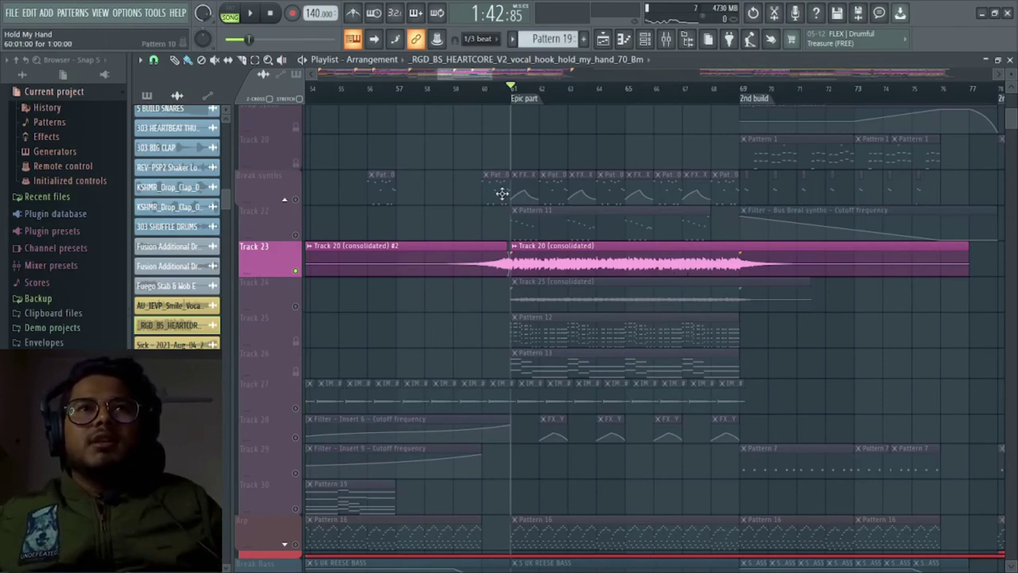
# Step: Switch the audition from Track 23 to Break synths and Track 22, and play them from bar 61
pyautogui.click(303, 199)
pyautogui.click(302, 235)
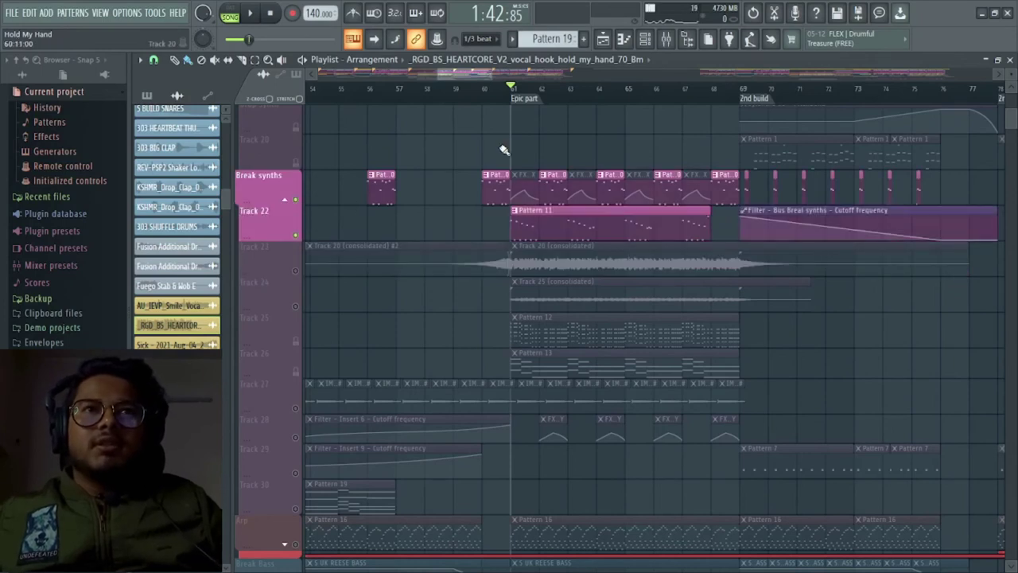
pyautogui.press('space')
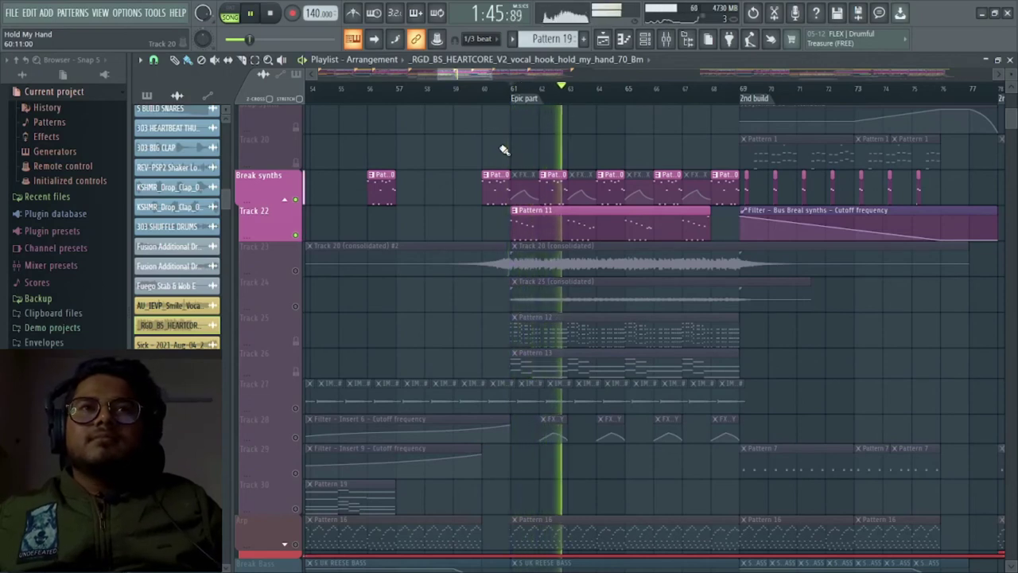
# Step: Open the mixer, select the Spire insert on channel 8 to show its effect chain, and stop playback
pyautogui.click(666, 39)
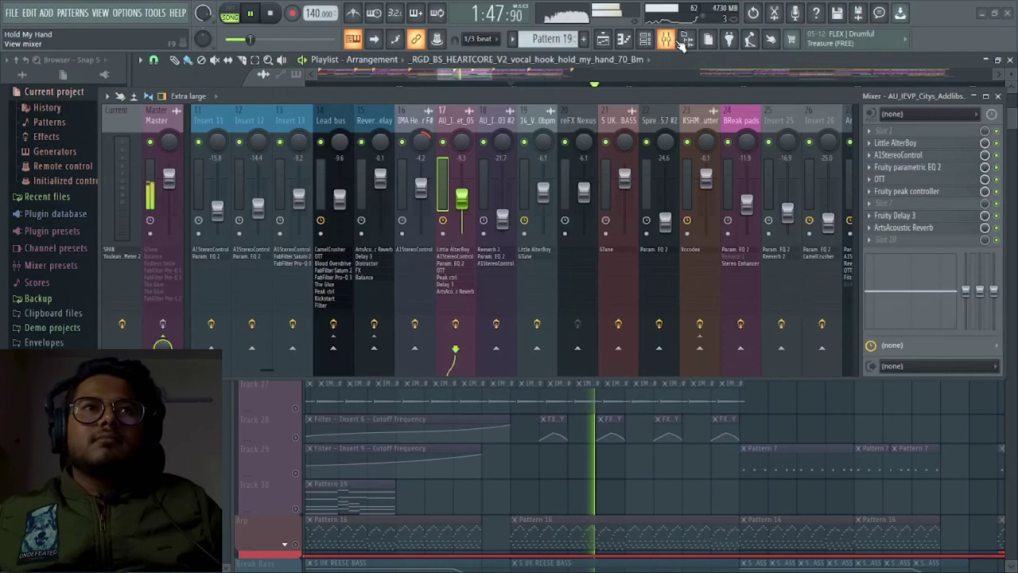
pyautogui.hscroll(-5, 551, 279)
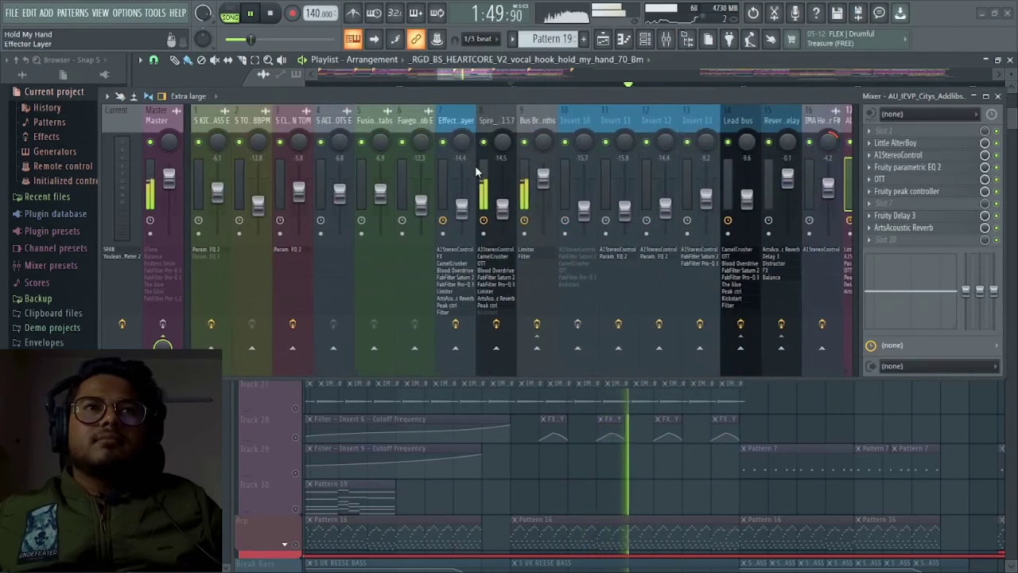
pyautogui.click(486, 165)
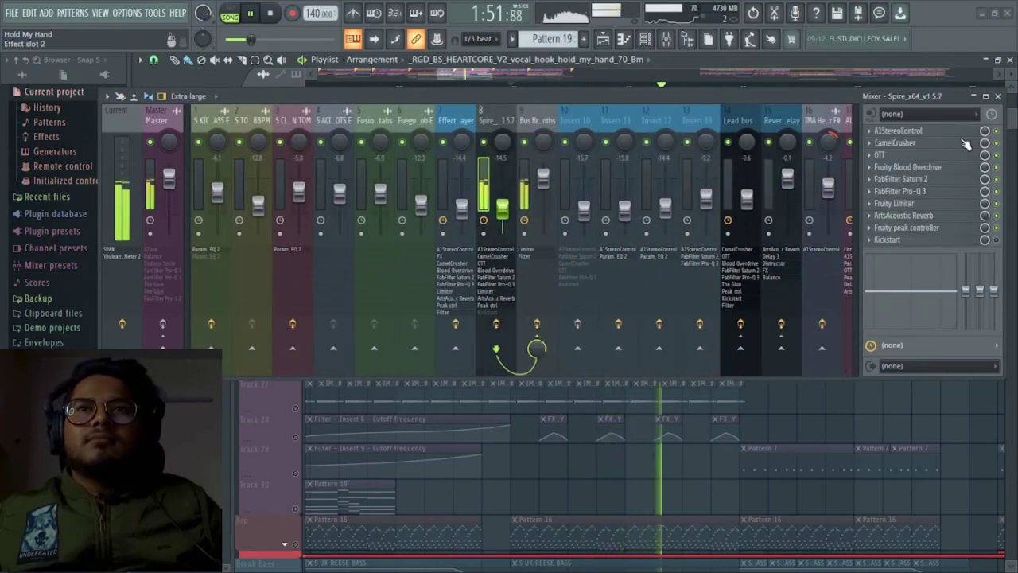
pyautogui.press('space')
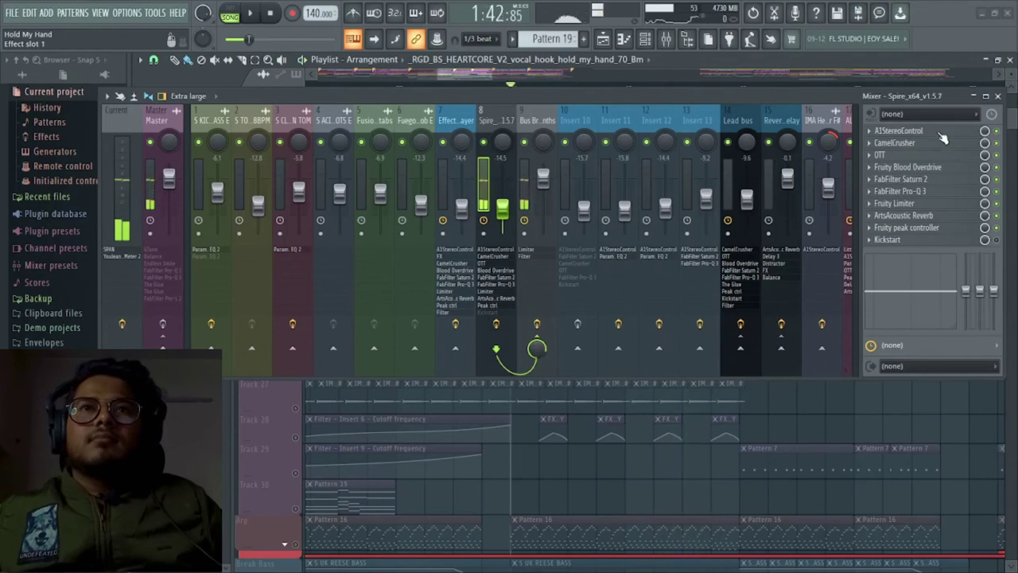
# Step: Open A1StereoControl on the Spire insert, turn off the mixer's Detached option to uncover the plugin, review its stereo width and close it
pyautogui.click(940, 133)
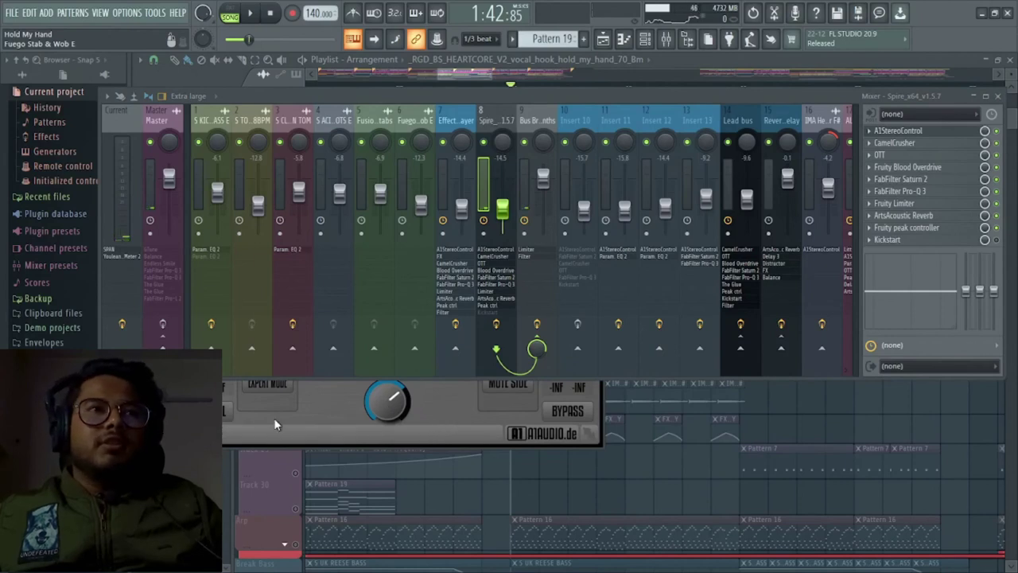
pyautogui.click(113, 97)
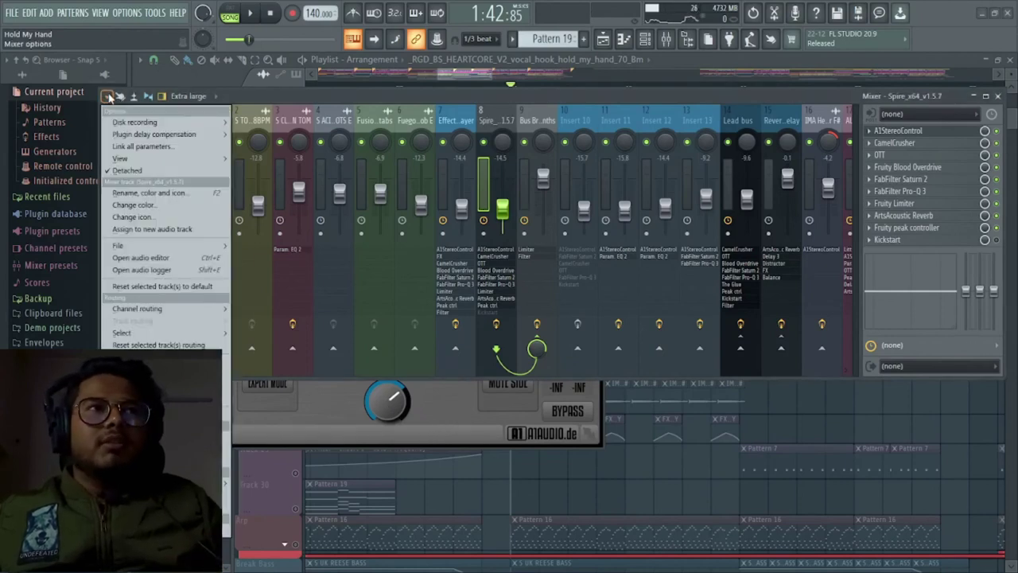
pyautogui.click(128, 172)
pyautogui.click(443, 400)
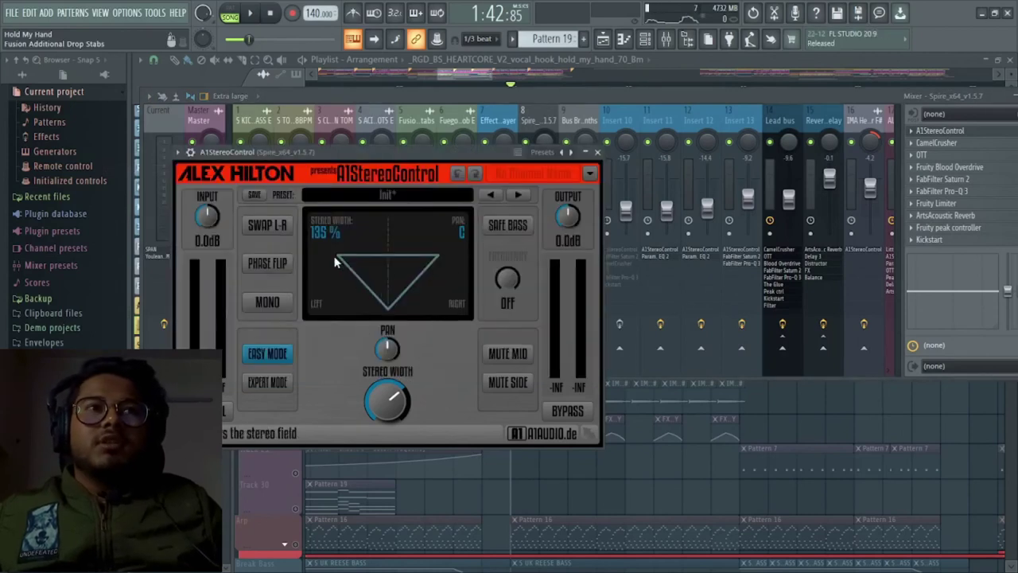
pyautogui.click(597, 152)
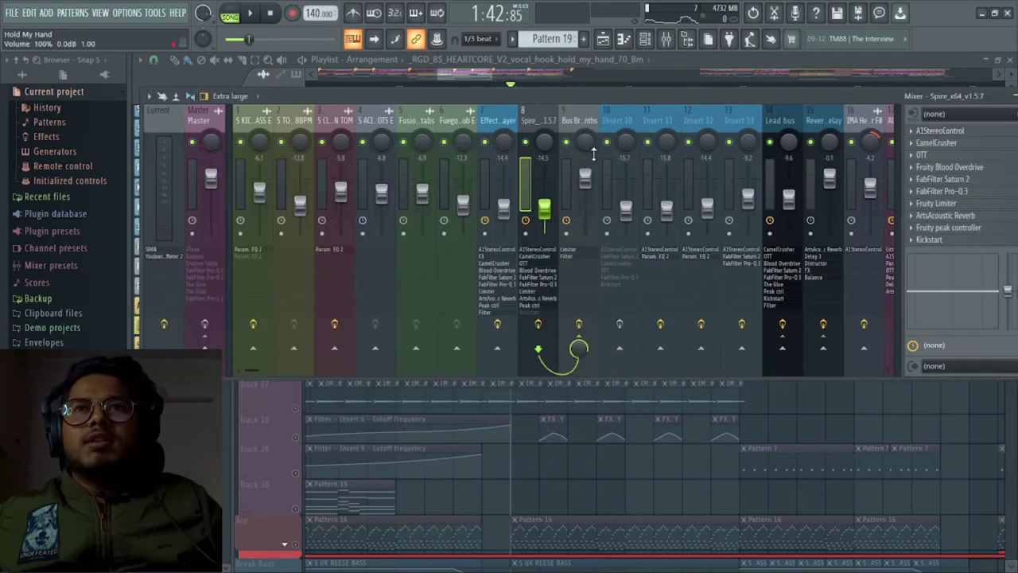
# Step: Review the CamelCrusher settings on the Spire insert, close the plugin and open OTT
pyautogui.click(944, 147)
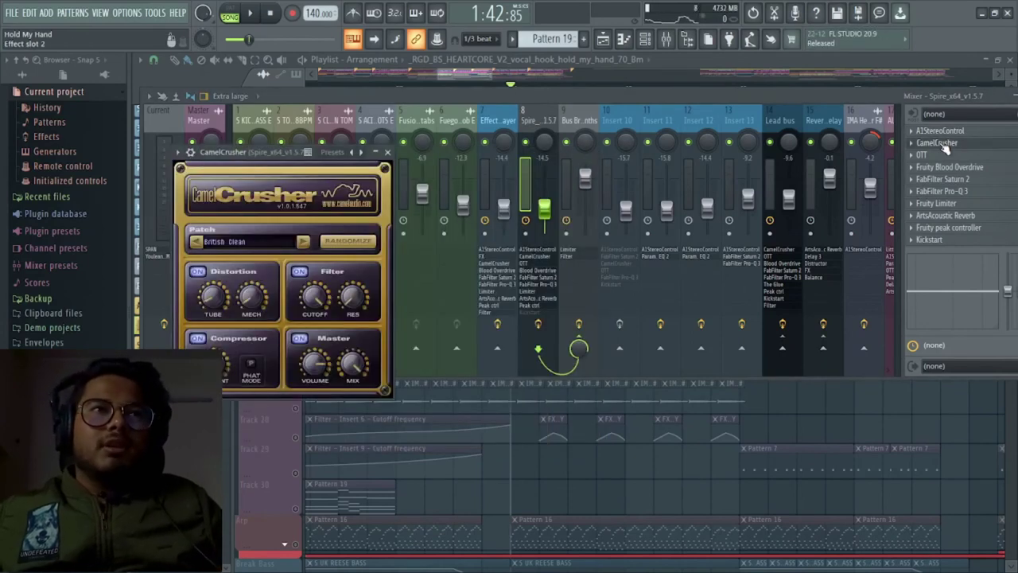
pyautogui.click(944, 145)
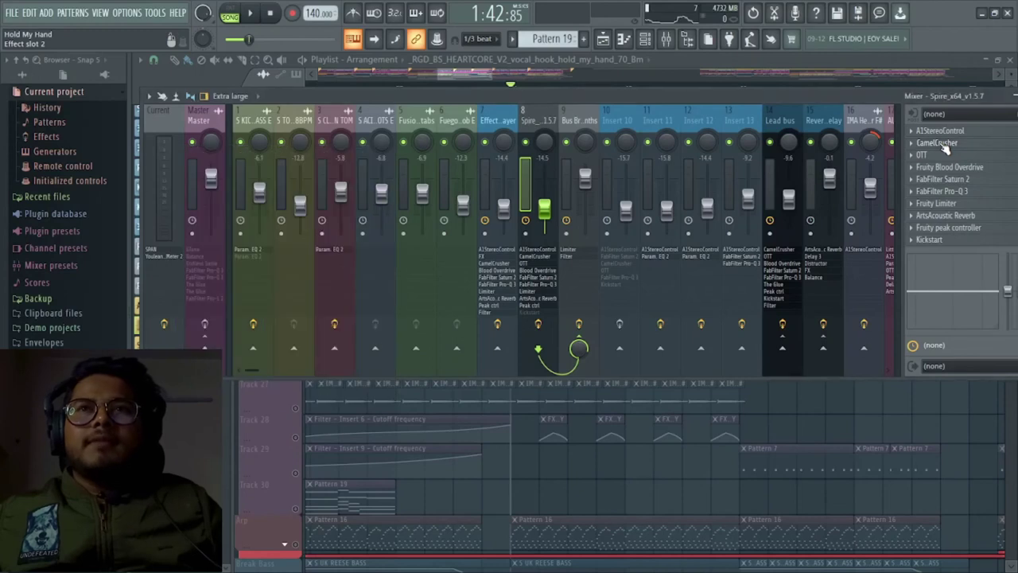
pyautogui.click(959, 146)
pyautogui.click(959, 148)
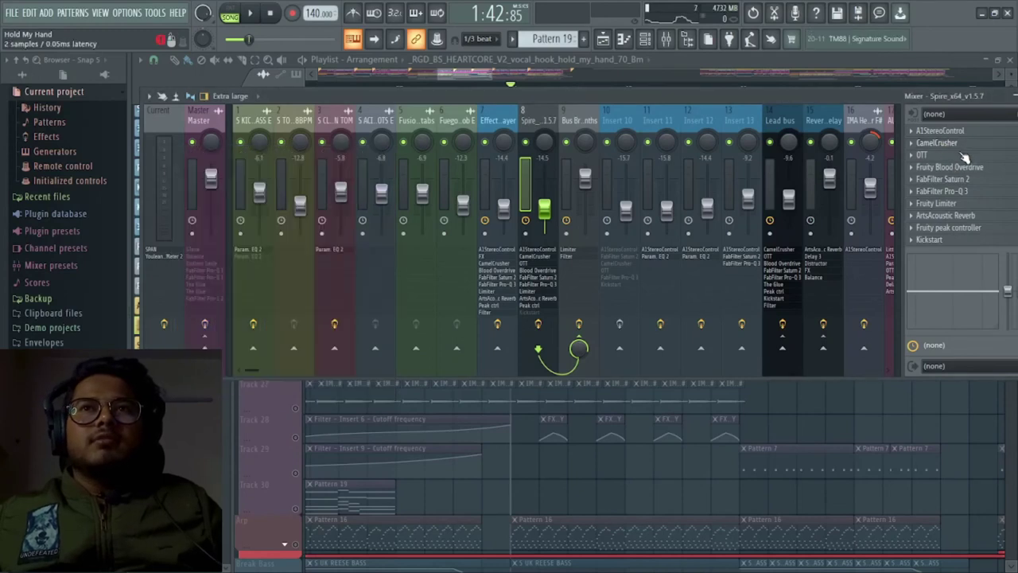
pyautogui.click(963, 155)
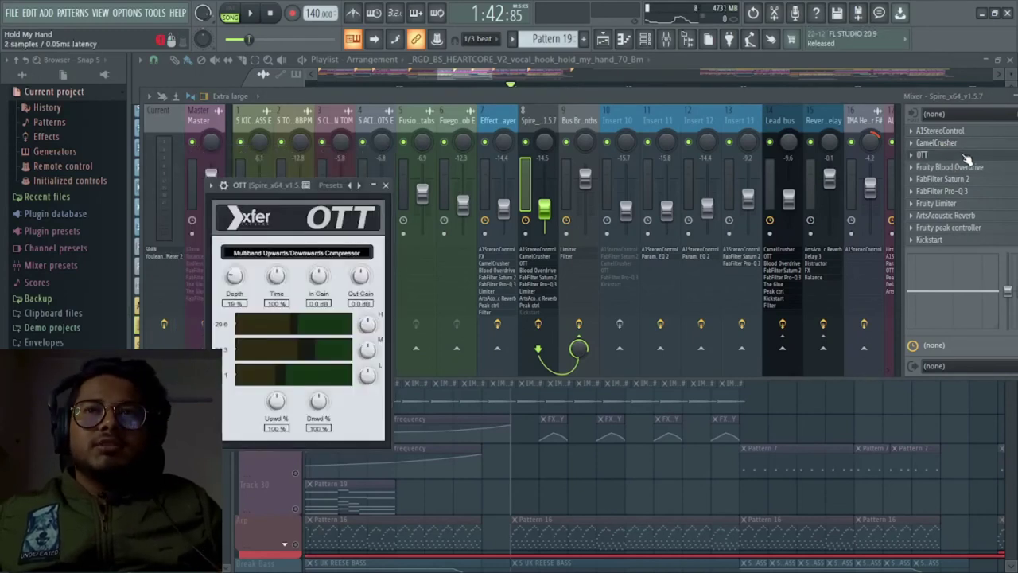
# Step: Close OTT, then review Fruity Blood Overdrive and FabFilter Saturn 2 on the Spire insert and close both plugins
pyautogui.click(963, 155)
pyautogui.click(954, 167)
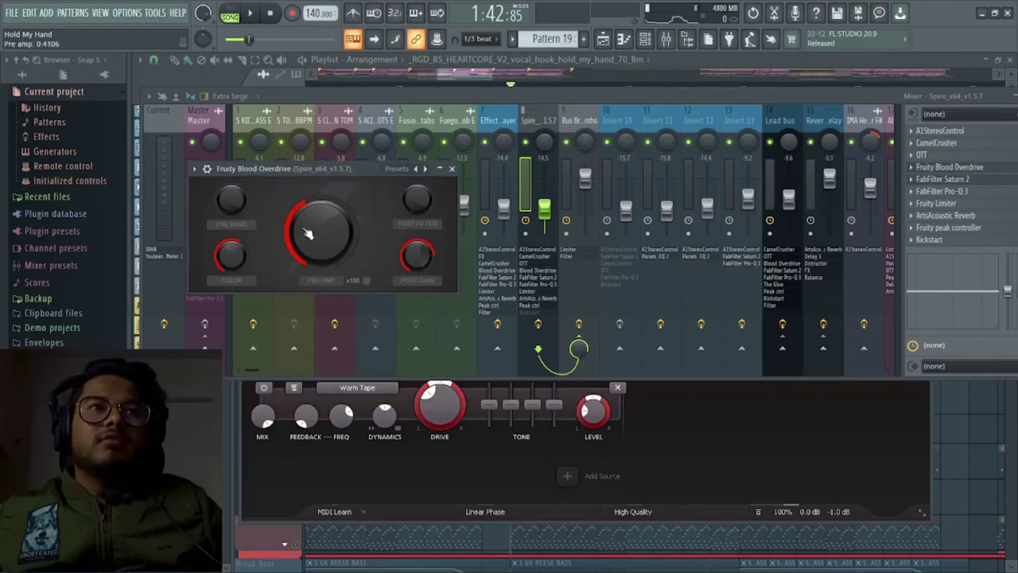
pyautogui.click(451, 170)
pyautogui.click(775, 477)
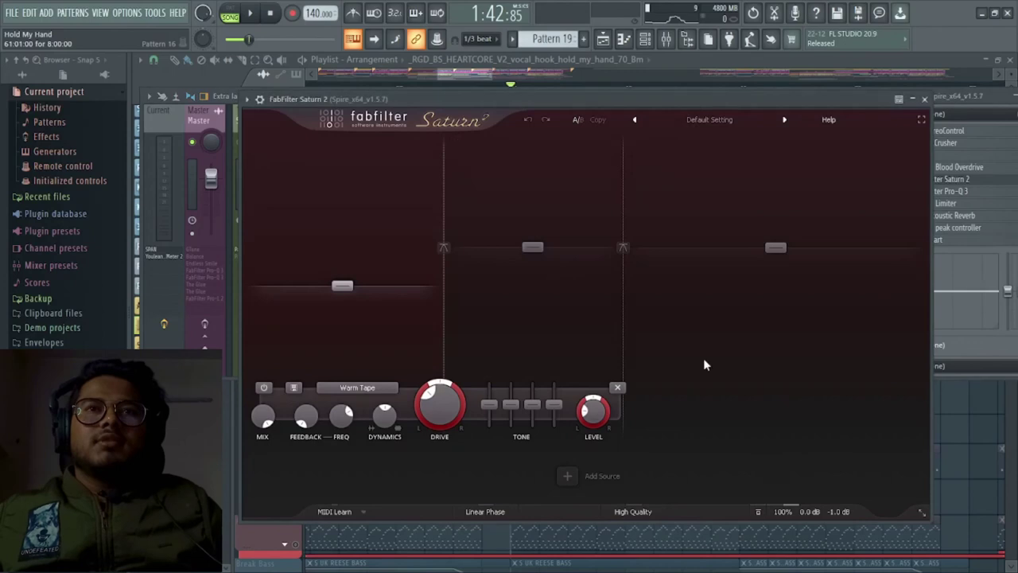
pyautogui.click(925, 99)
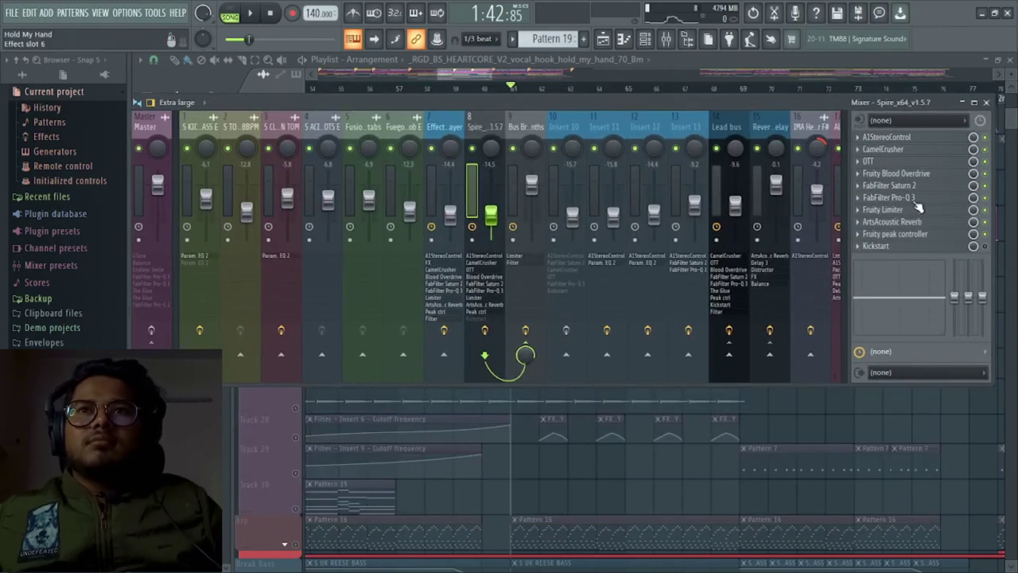
# Step: Review the FabFilter Pro-Q 3 curve on the Spire insert, then close the plugin and the mixer
pyautogui.click(915, 198)
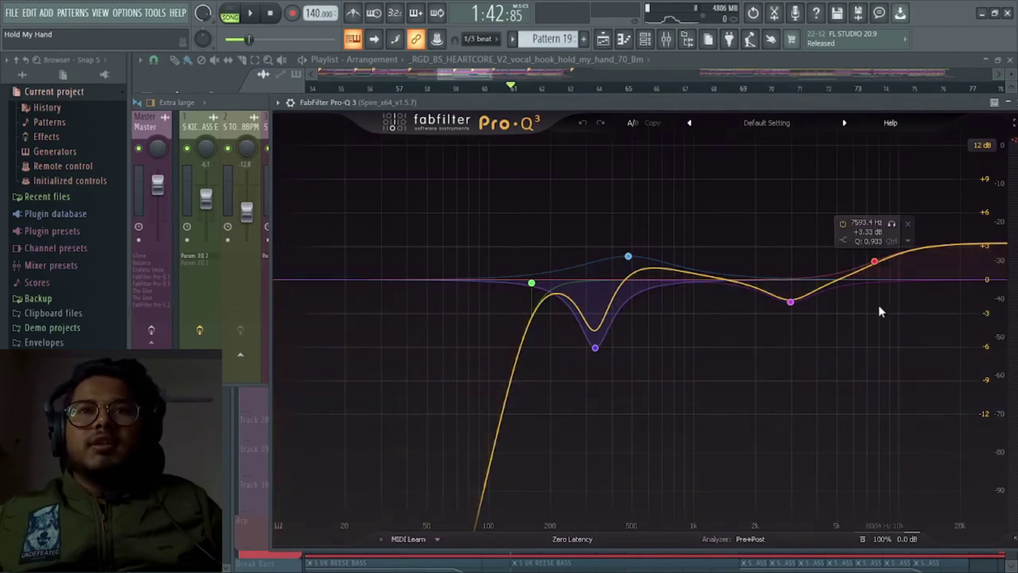
pyautogui.moveTo(883, 106); pyautogui.dragTo(790, 117)
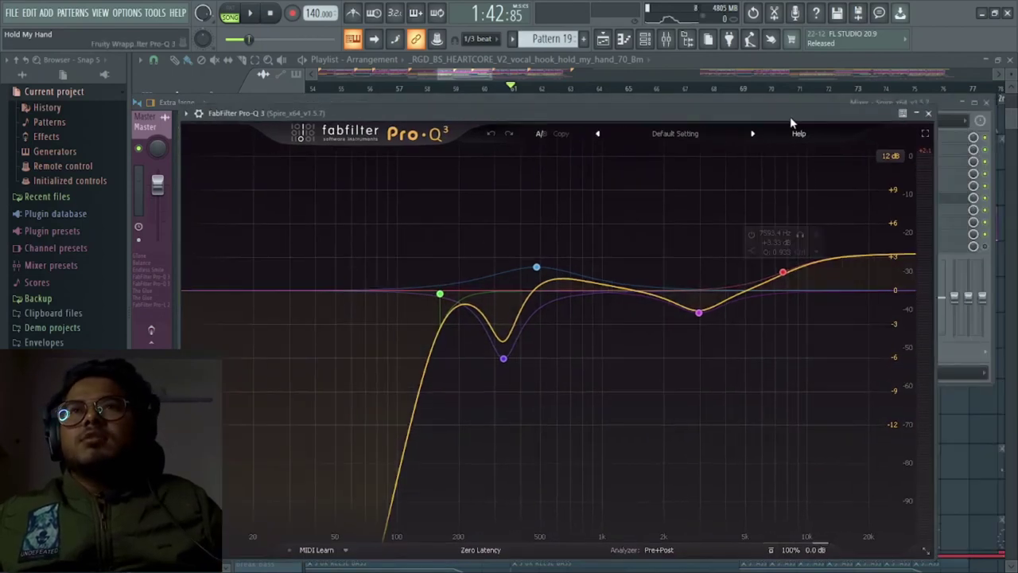
pyautogui.click(928, 113)
pyautogui.click(994, 103)
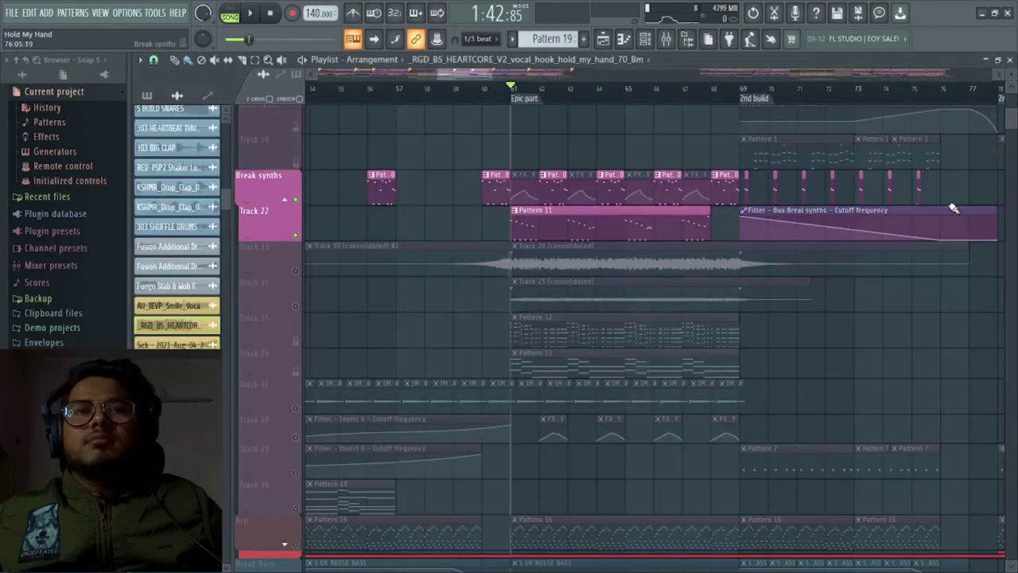
# Step: Unmute Track 23 and Track 24 alongside the Break synths and play them from bar 61
pyautogui.scroll(-2, 779, 354)
pyautogui.scroll(2, 477, 290)
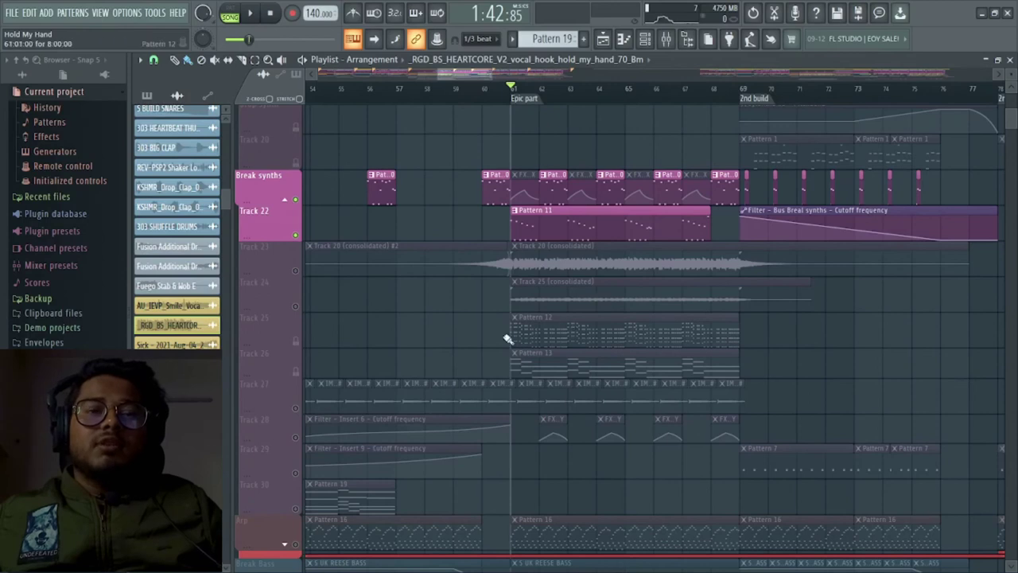
pyautogui.click(301, 269)
pyautogui.click(299, 307)
pyautogui.press('space')
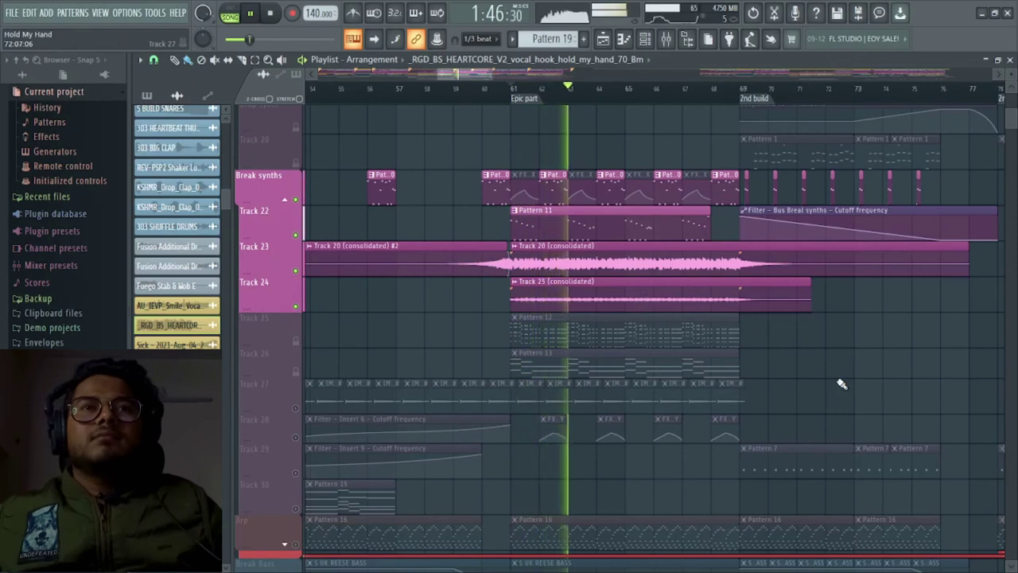
# Step: Mute Track 23 and Track 24 during playback, unmute both to compare the sound, and stop playback
pyautogui.click(297, 268)
pyautogui.click(296, 307)
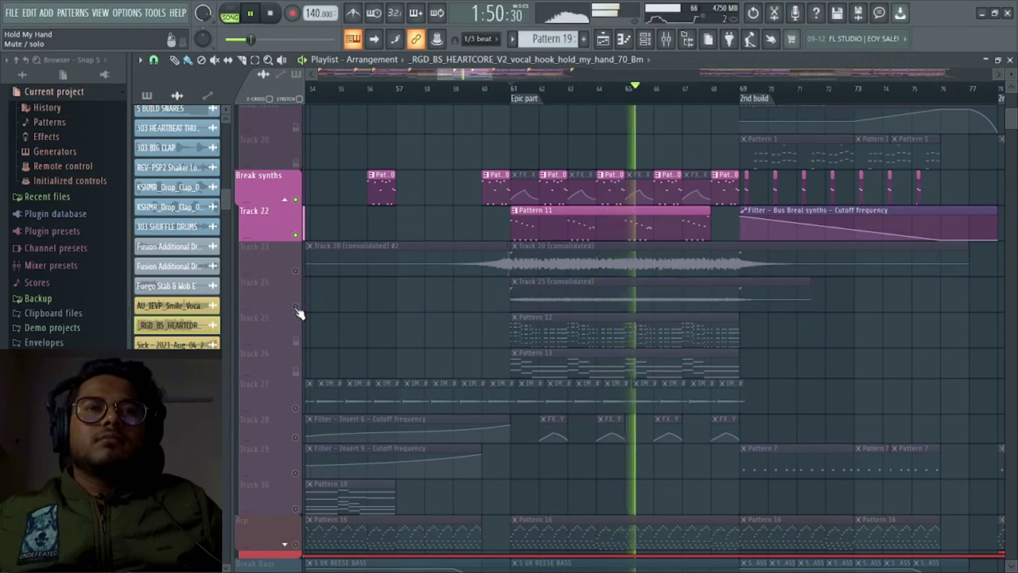
pyautogui.click(295, 307)
pyautogui.click(296, 270)
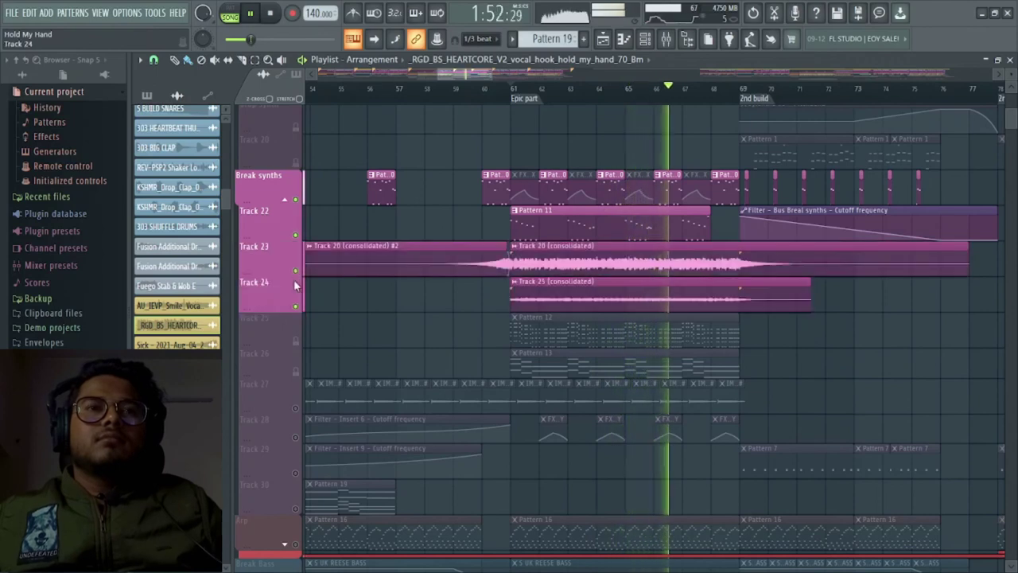
pyautogui.press('space')
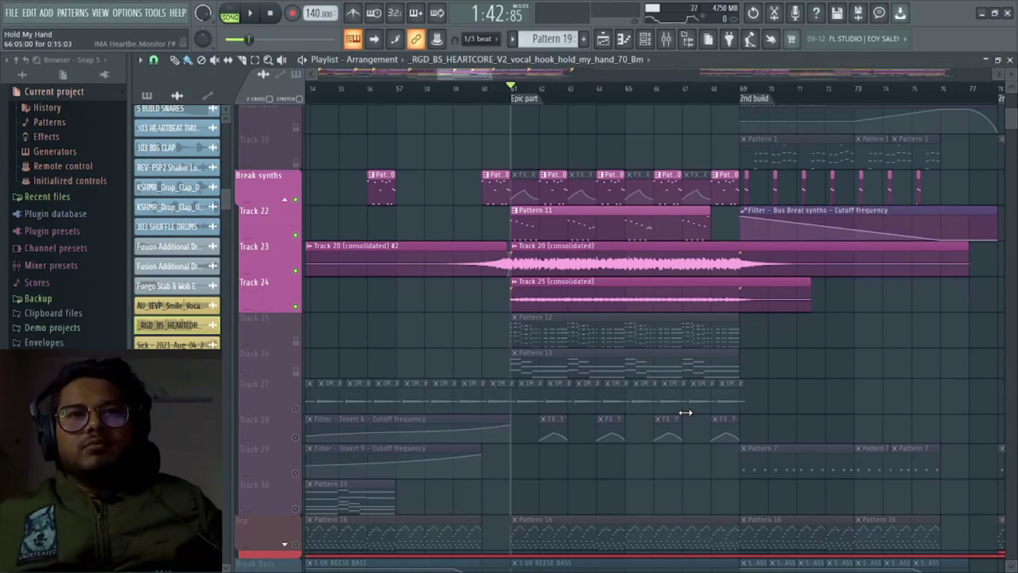
# Step: Solo the Arp track, unmute Break Bass with it, and play both from bar 61 before stopping
pyautogui.scroll(-2, 685, 412)
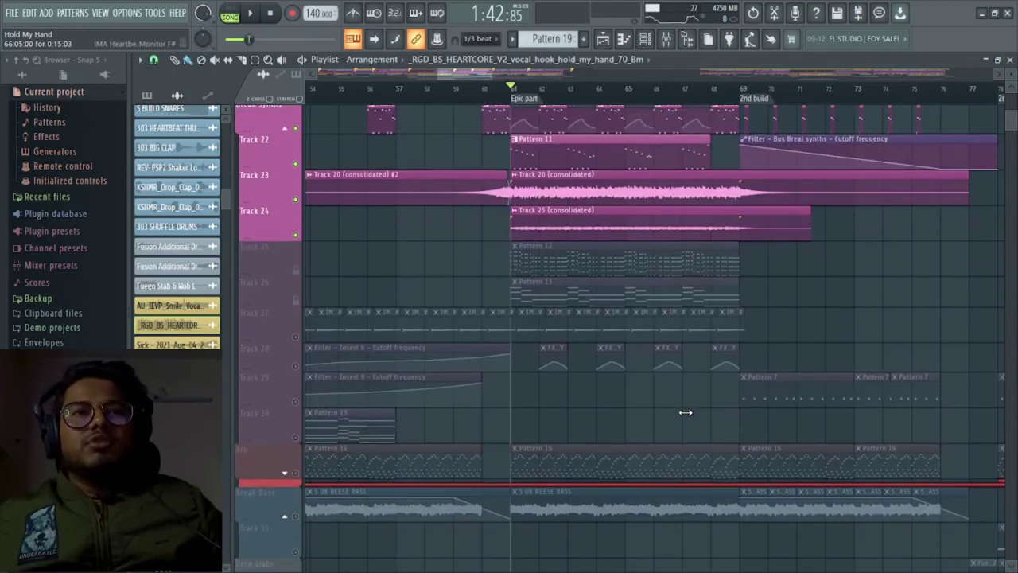
pyautogui.click(305, 481)
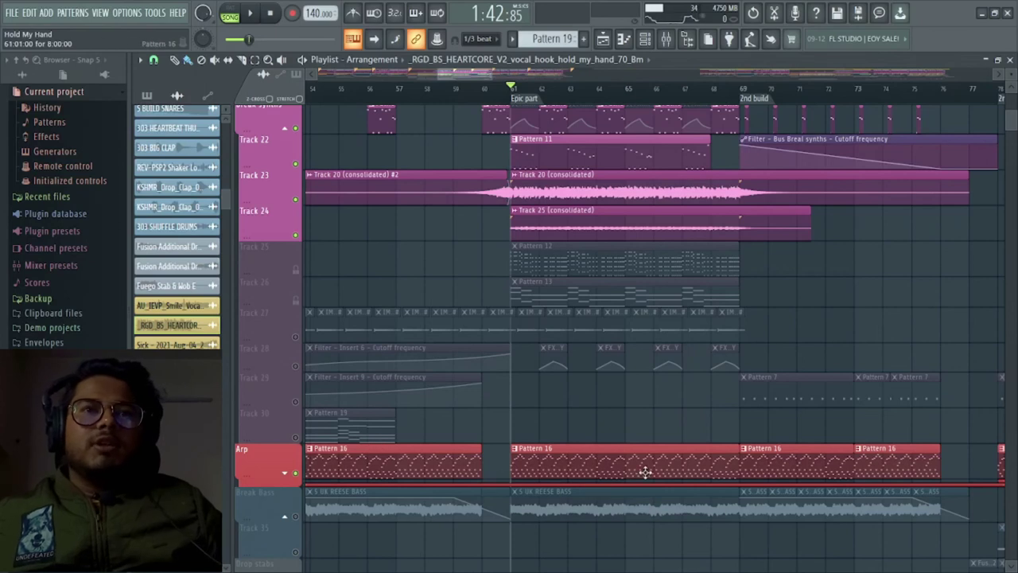
pyautogui.rightClick(298, 474)
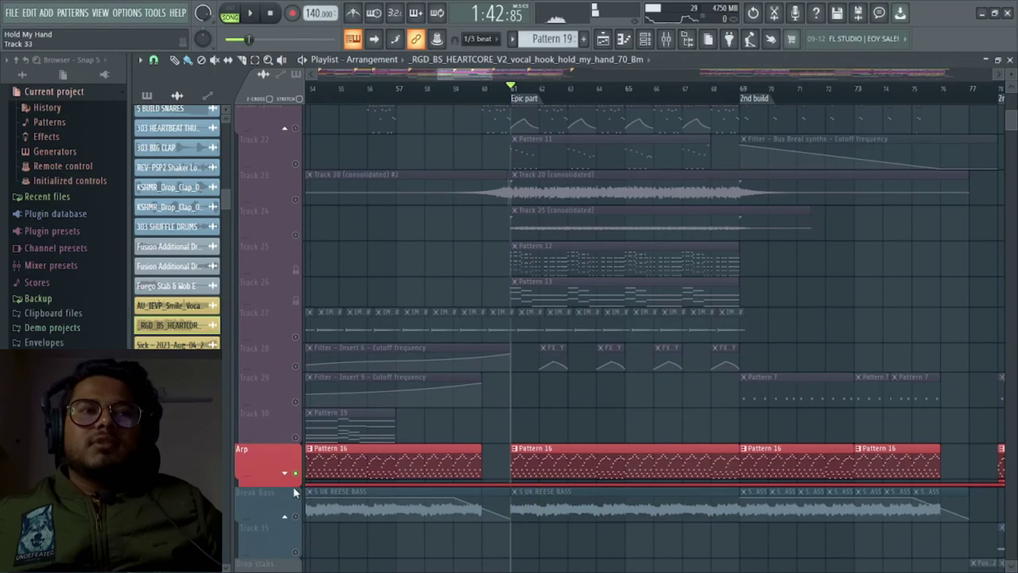
pyautogui.click(295, 516)
pyautogui.press('space')
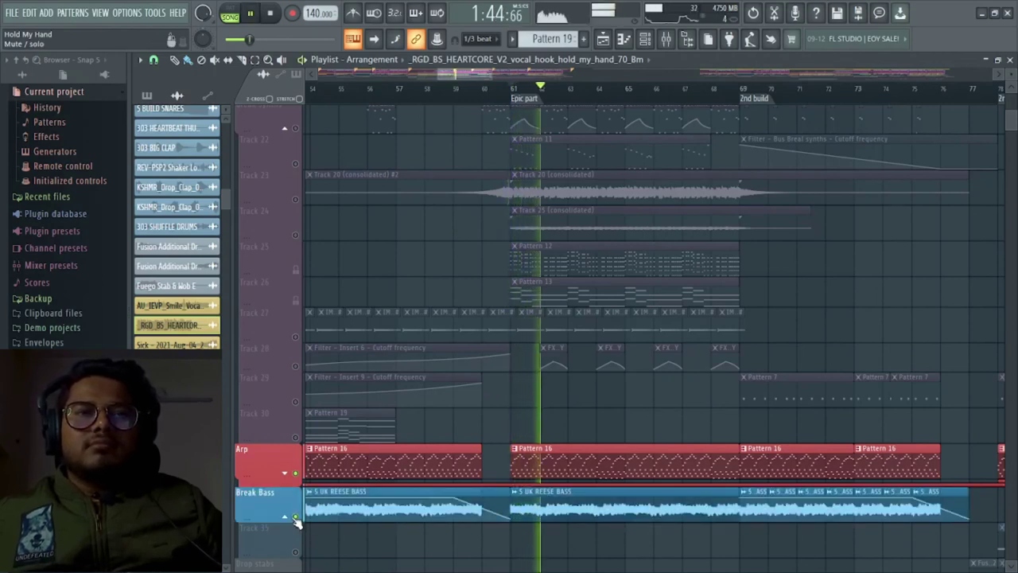
pyautogui.press('space')
# Step: Unmute Track 43, audition it from bar 61, expand the FX And Stuff group and stop playback
pyautogui.scroll(-8, 293, 501)
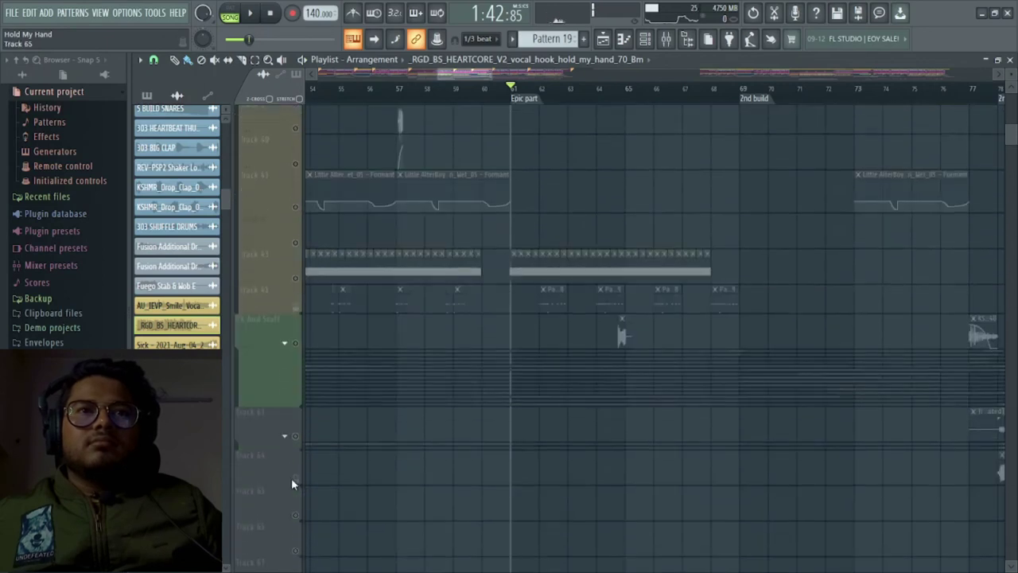
pyautogui.click(294, 283)
pyautogui.press('space')
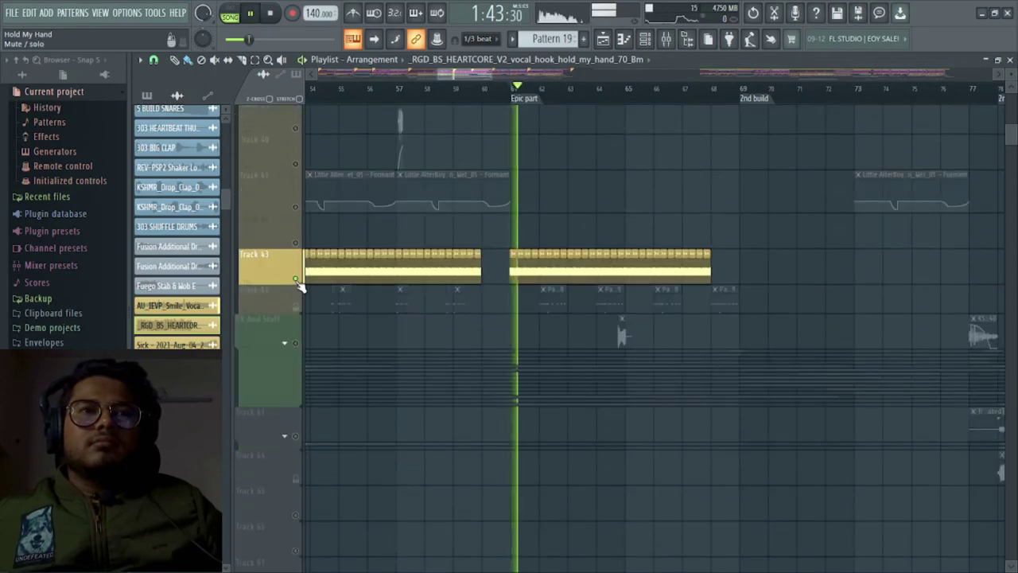
pyautogui.scroll(-3, 291, 350)
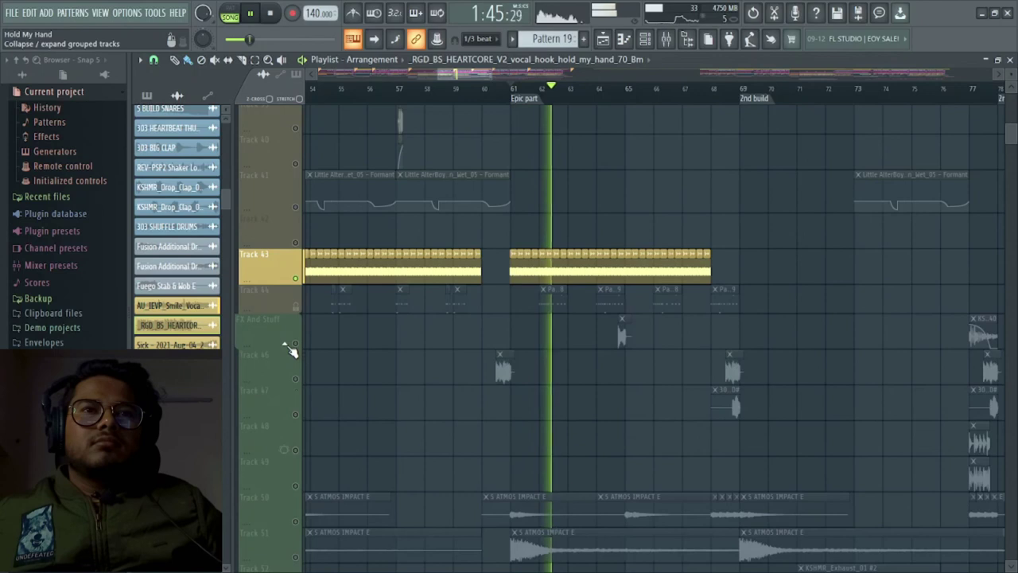
pyautogui.press('space')
# Step: Unmute the atmos impact layers on Tracks 50 and 51 and audition them from bar 61
pyautogui.moveTo(290, 332); pyautogui.dragTo(299, 378)
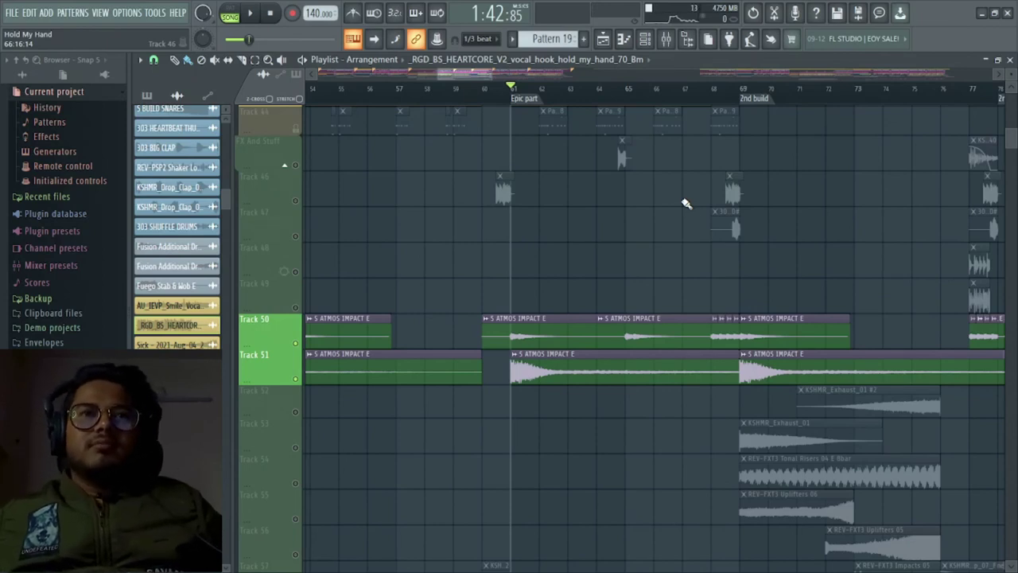
pyautogui.press('space')
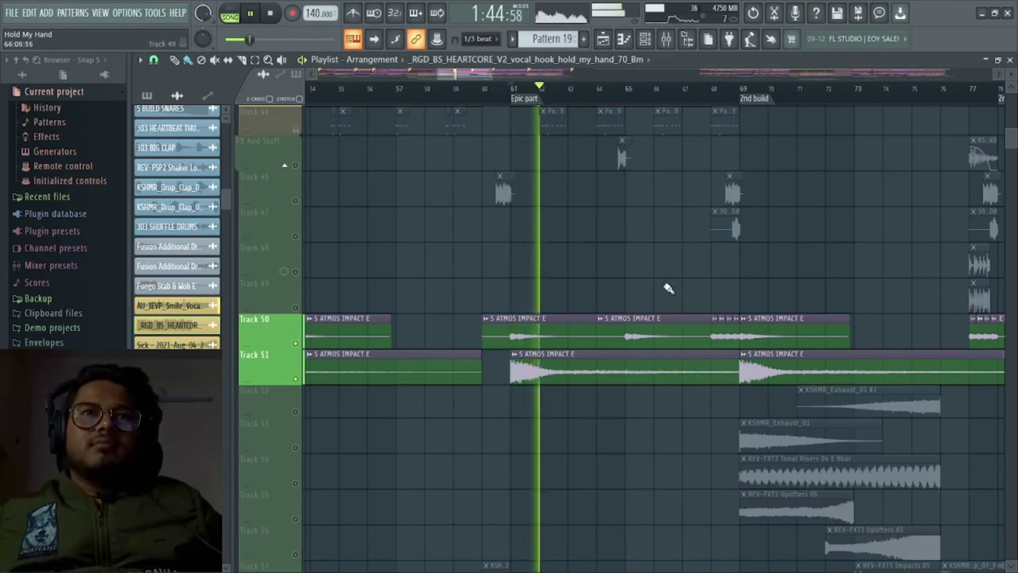
pyautogui.scroll(-5, 666, 290)
pyautogui.press('space')
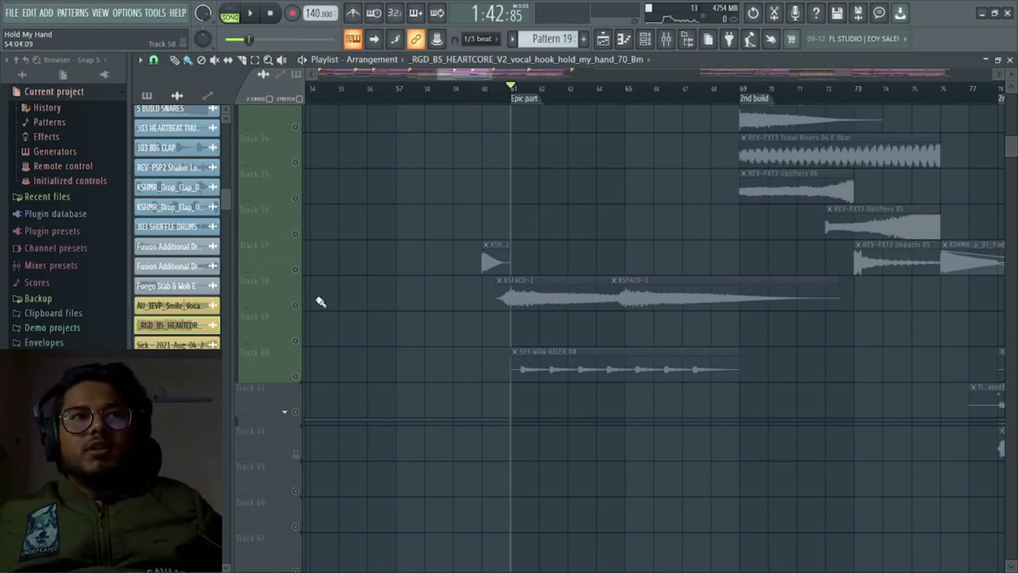
# Step: Audition the KSFACD-1 clips on Track 58 from bar 61, toggling the 303 WOW RISER on Track 60 to compare
pyautogui.click(303, 306)
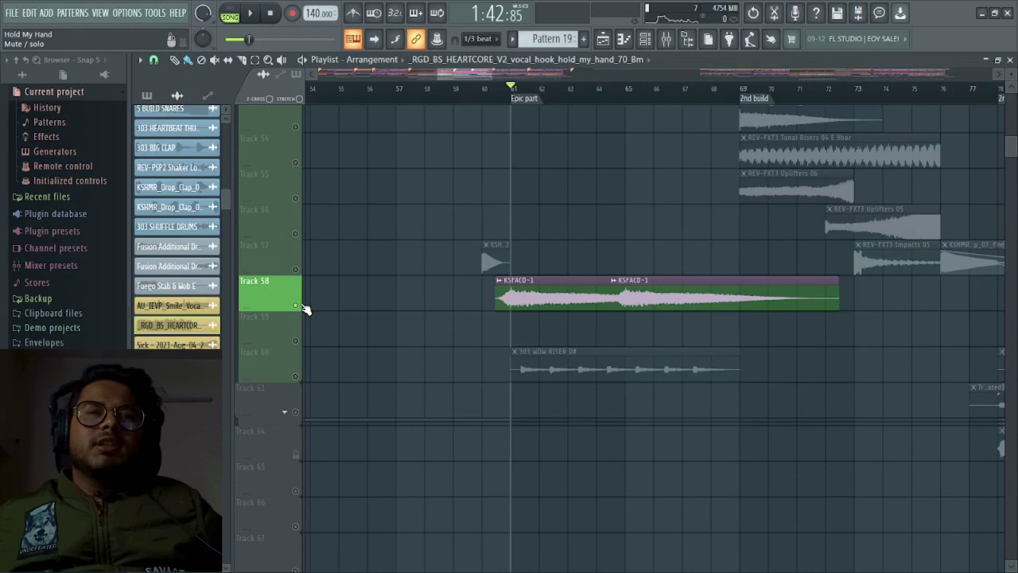
pyautogui.press('space')
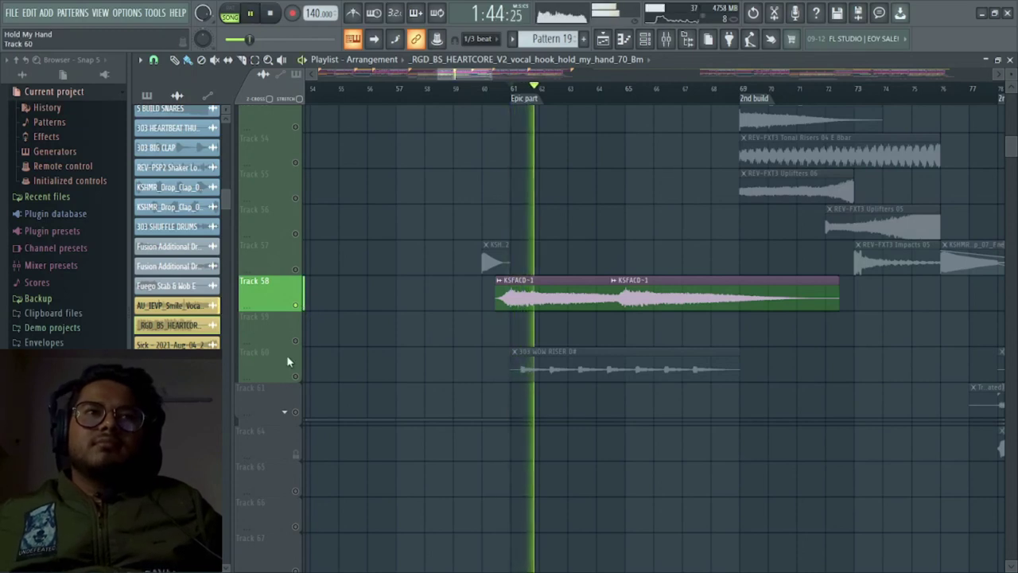
pyautogui.click(295, 382)
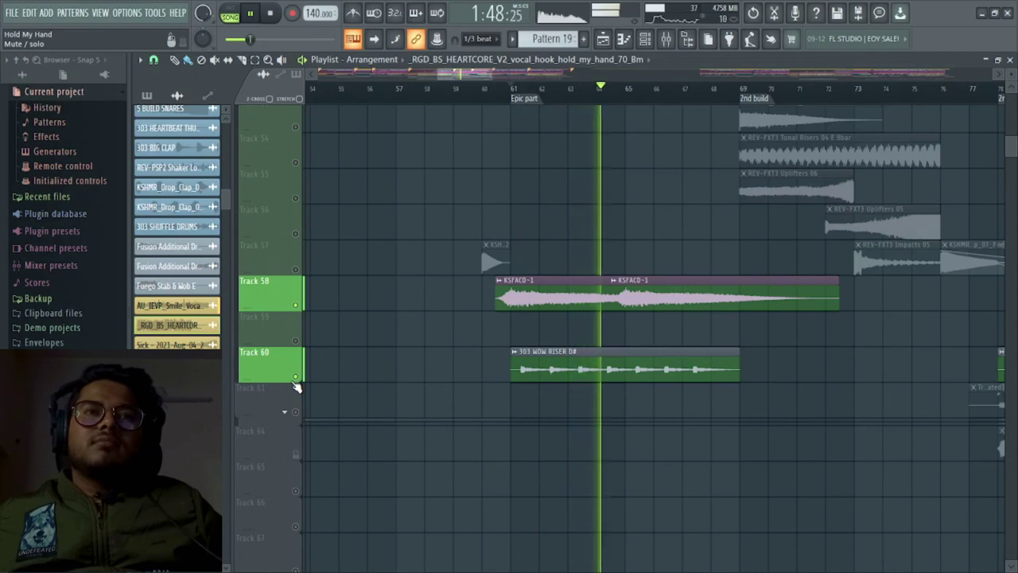
pyautogui.click(294, 383)
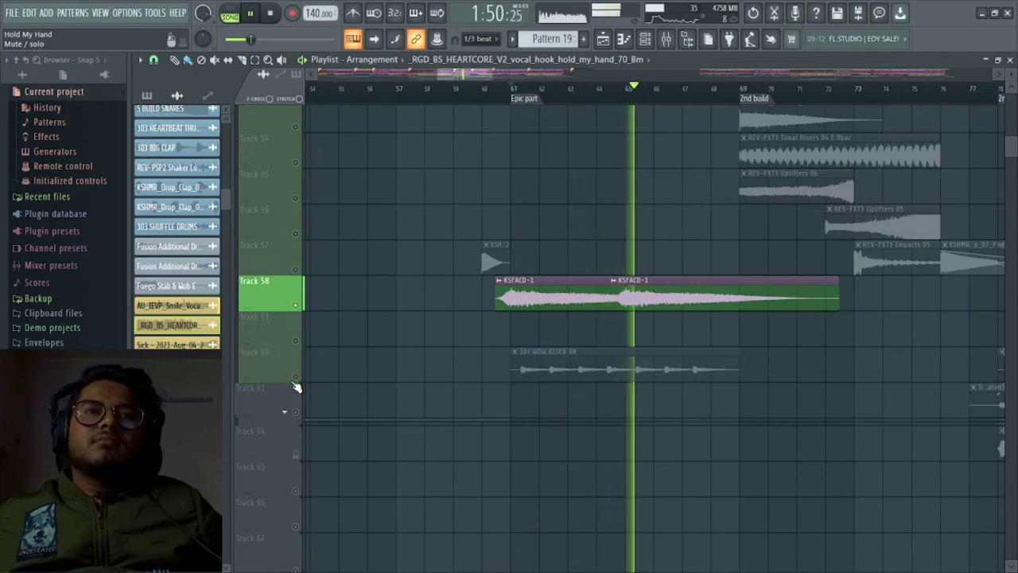
pyautogui.click(294, 383)
pyautogui.press('space')
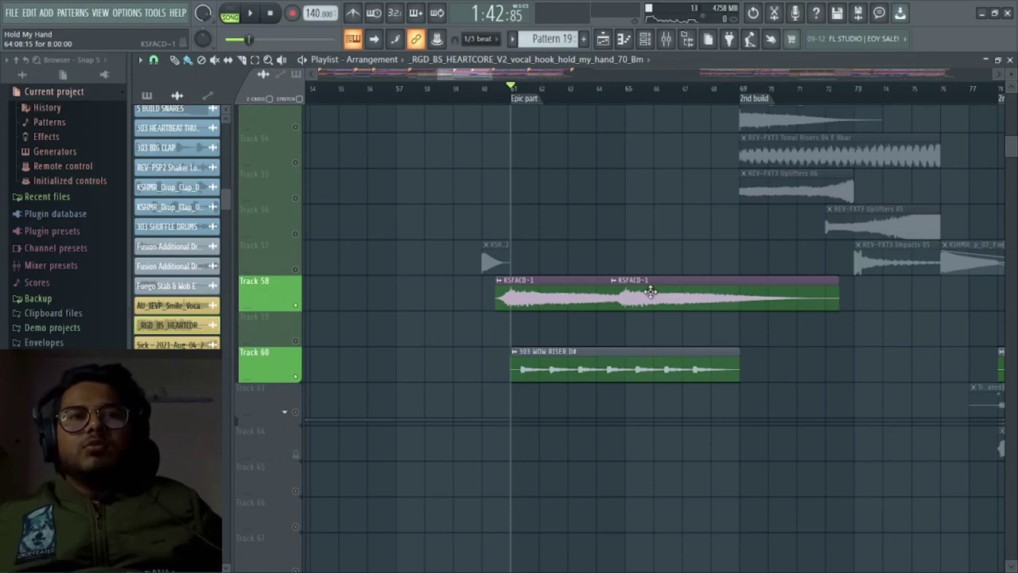
# Step: Solo the FX And Stuff track, release the solo to unmute all tracks, and play the full Epic part from bar 61
pyautogui.scroll(5, 674, 262)
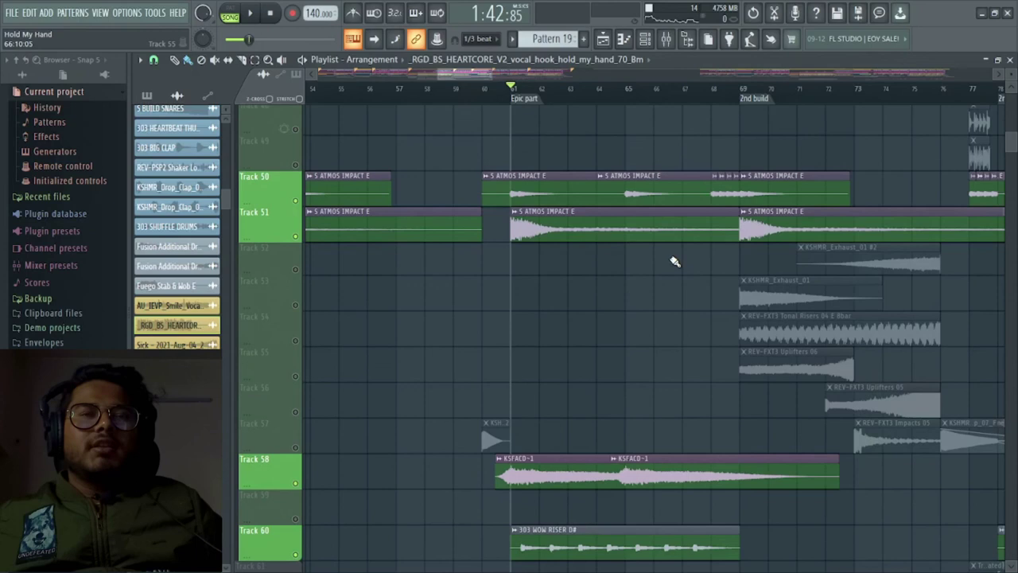
pyautogui.scroll(7, 674, 263)
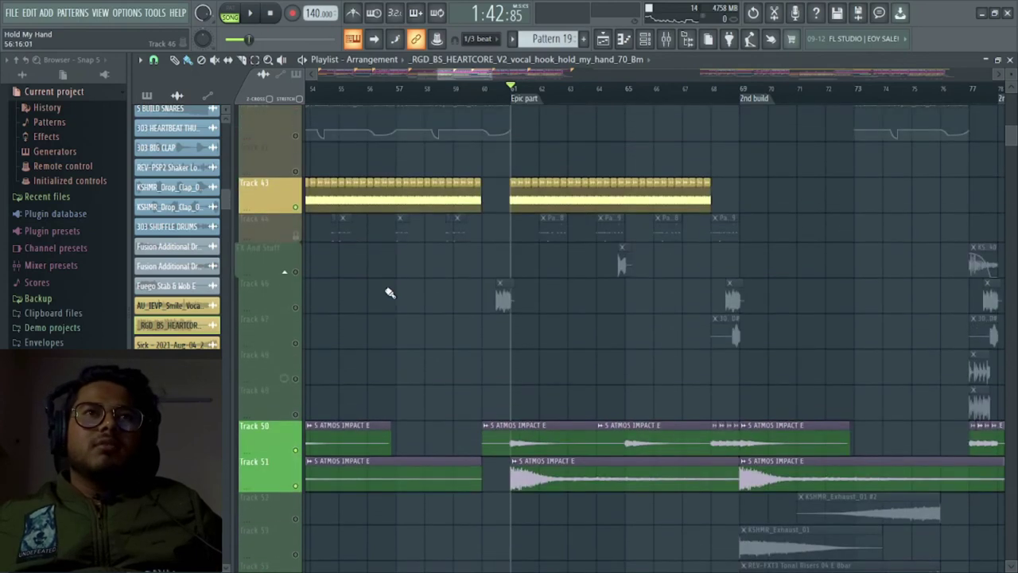
pyautogui.click(299, 272)
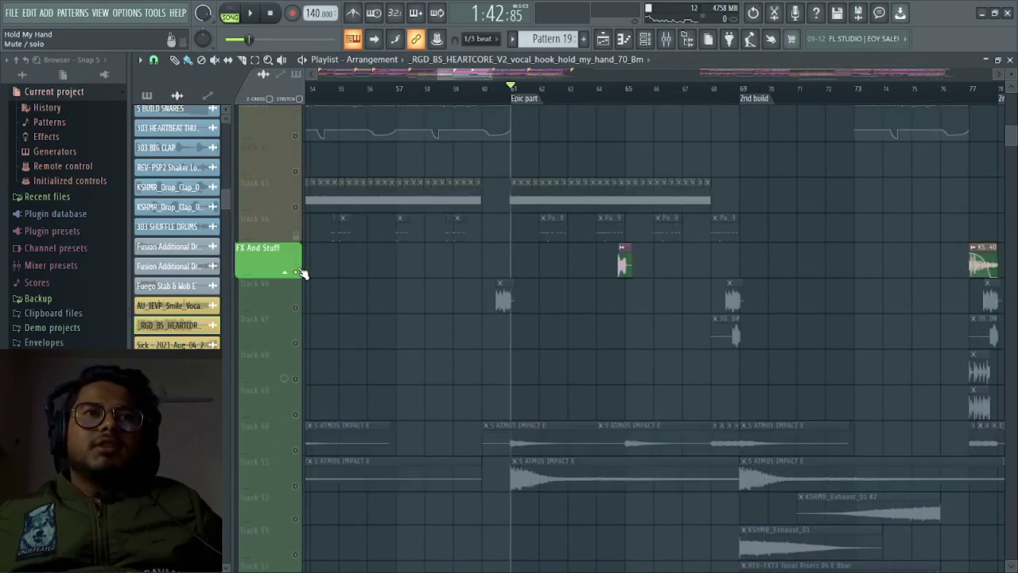
pyautogui.click(299, 271)
pyautogui.scroll(3, 704, 253)
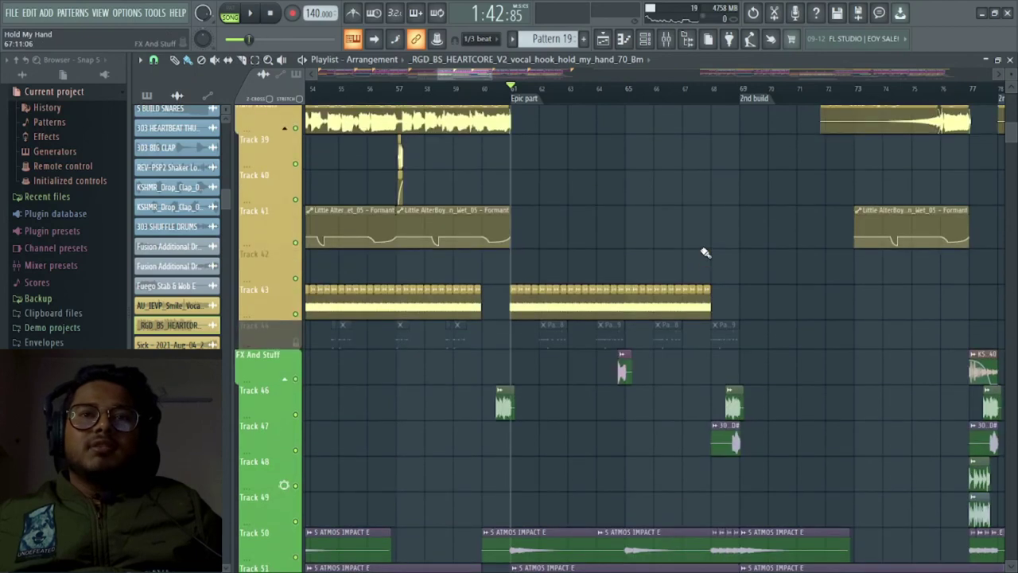
pyautogui.press('space')
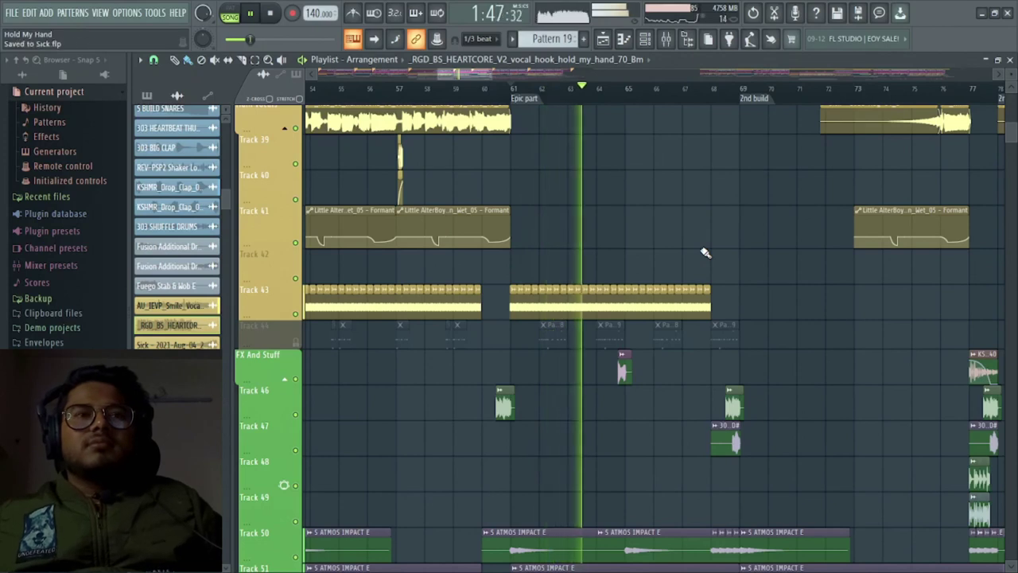
# Step: Collapse the FX And Stuff, Main Vocals and Break synths track groups in the playlist during playback
pyautogui.scroll(-1, 704, 254)
pyautogui.click(284, 343)
pyautogui.scroll(3, 281, 318)
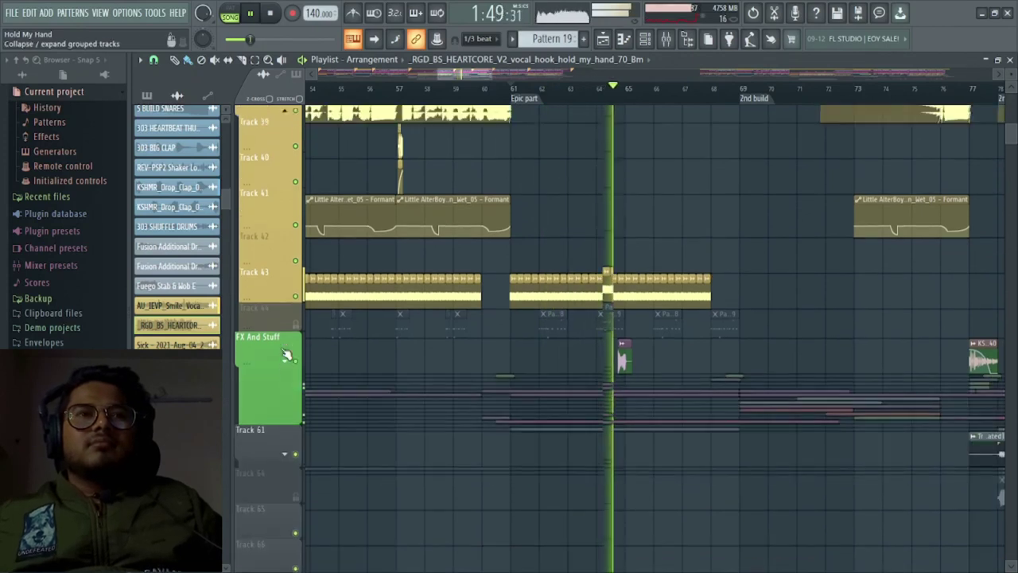
pyautogui.click(284, 198)
pyautogui.scroll(7, 285, 199)
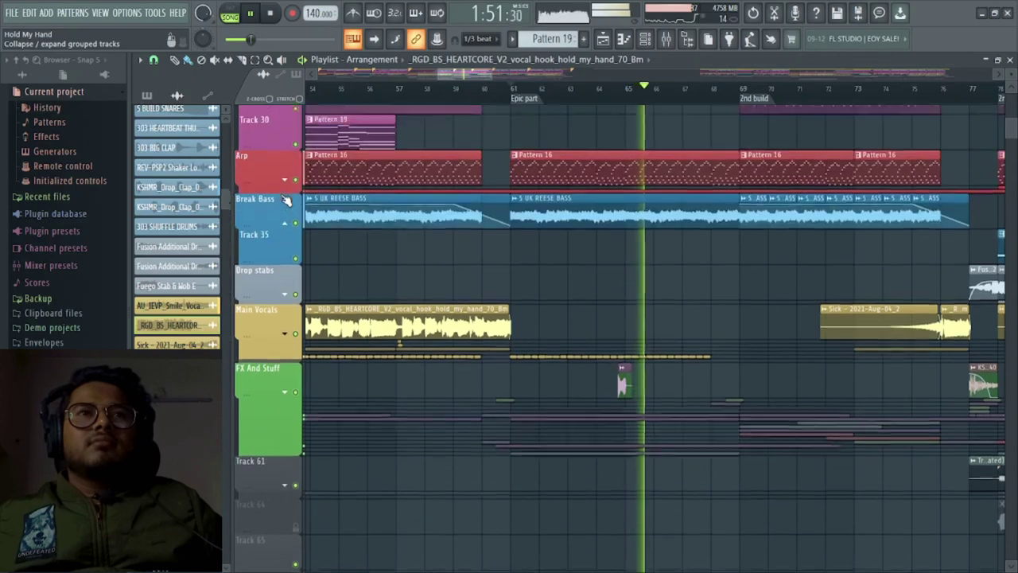
pyautogui.scroll(5, 285, 200)
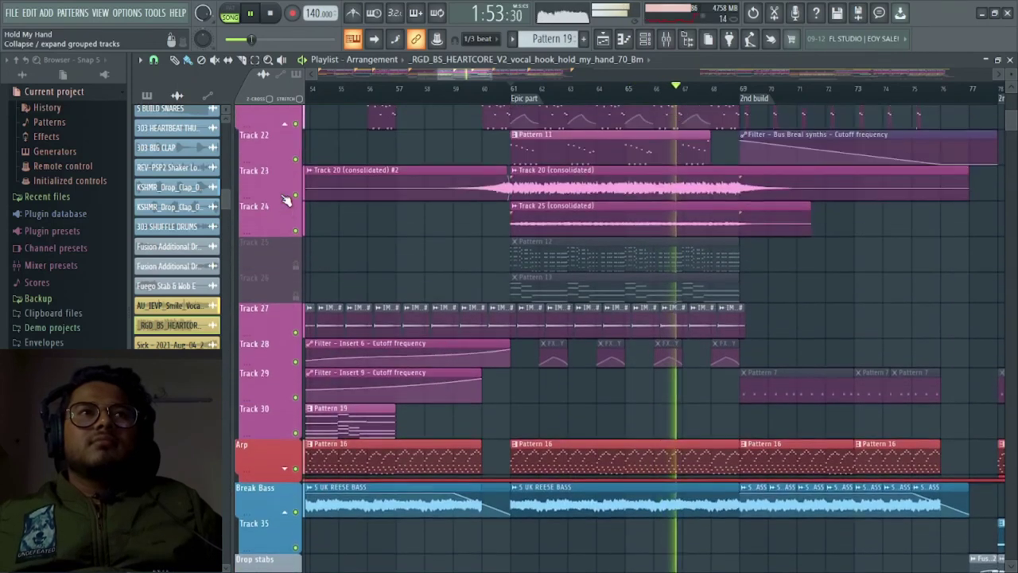
pyautogui.click(291, 129)
# Step: Play through the 2nd build, jump to bar 77 to hear the lead-in to the 2nd drop, and stop playback
pyautogui.scroll(10, 295, 159)
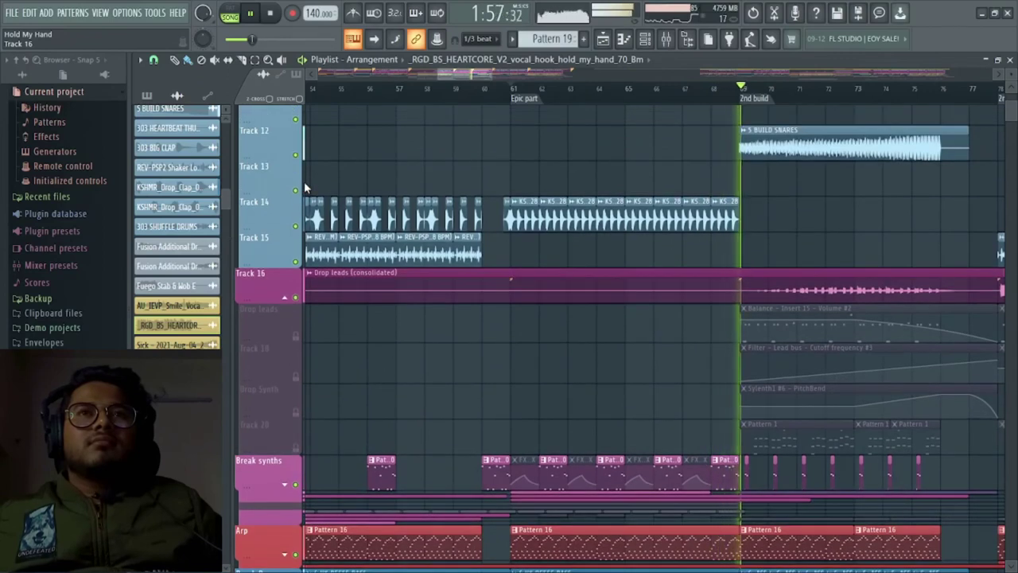
pyautogui.scroll(-3, 513, 188)
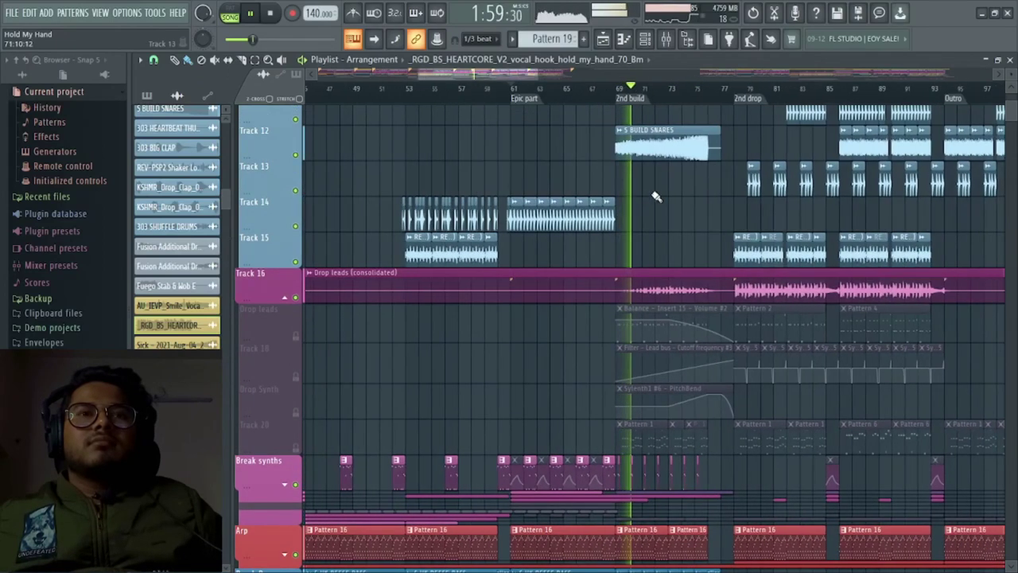
pyautogui.scroll(1, 785, 171)
pyautogui.click(697, 99)
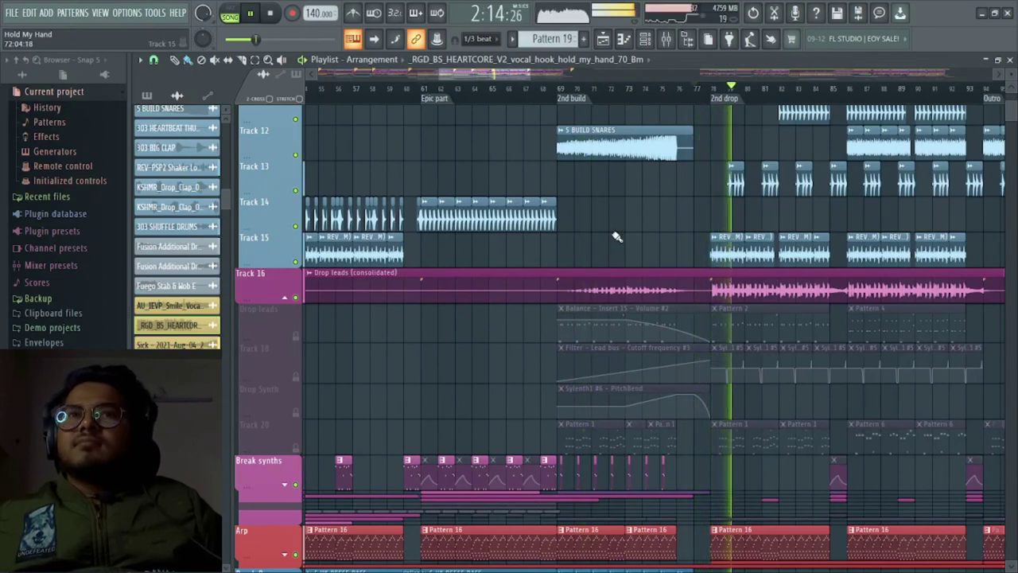
pyautogui.press('space')
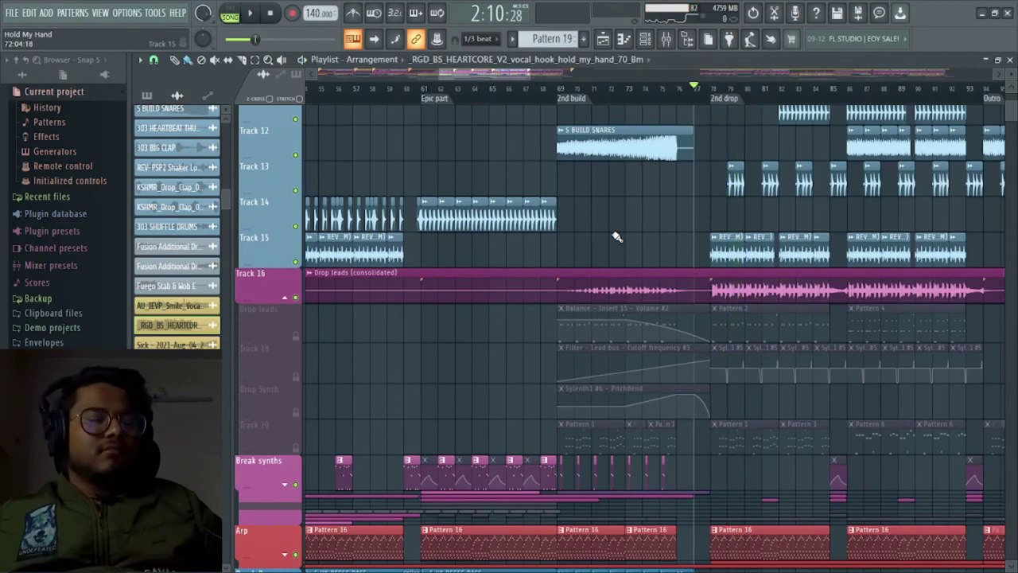